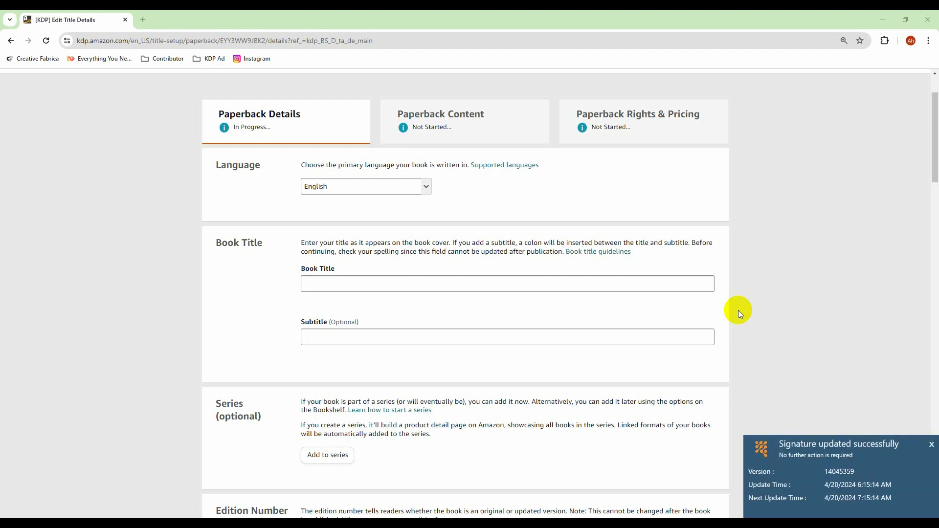
# Dismiss the signature update notification covering the paperback details page.
pyautogui.click(932, 445)
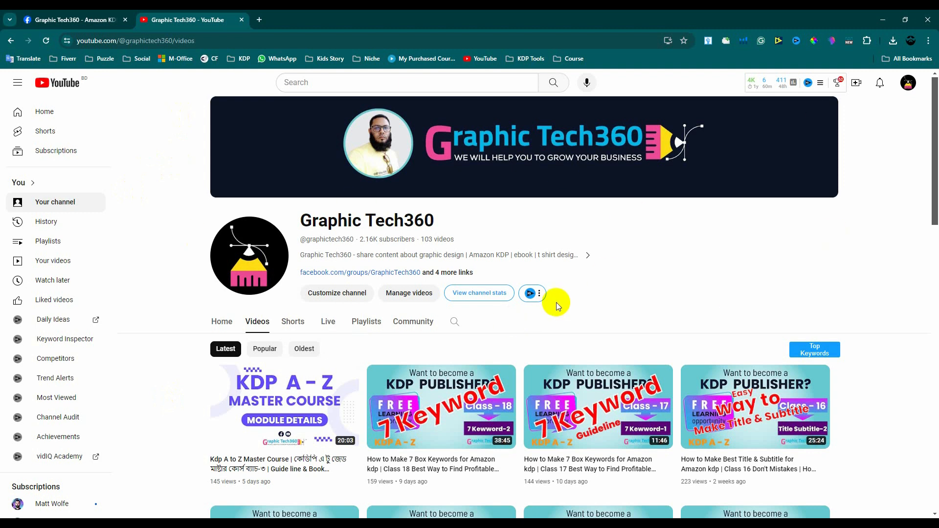
# Look through the Graphic Tech360 YouTube channel's uploaded videos, and view its list of live streams.
pyautogui.scroll(-1, 583, 283)
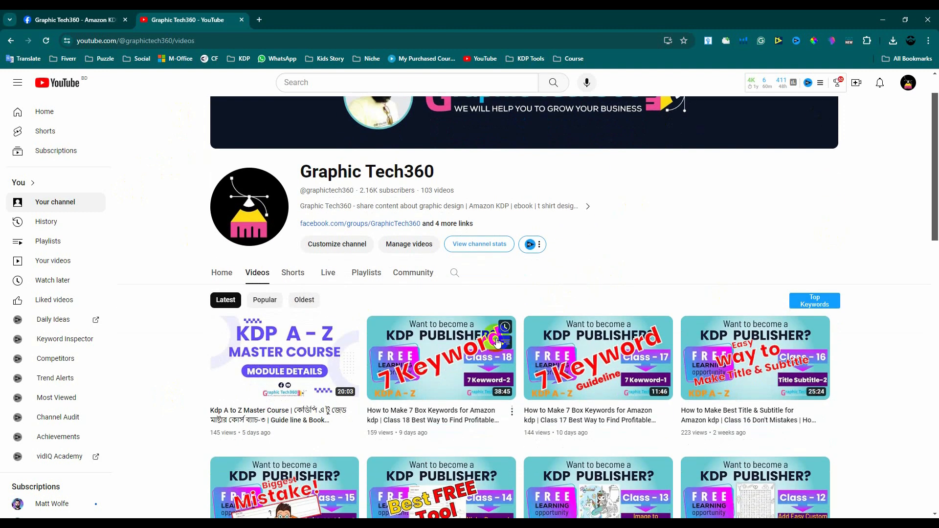
pyautogui.scroll(-6, 607, 362)
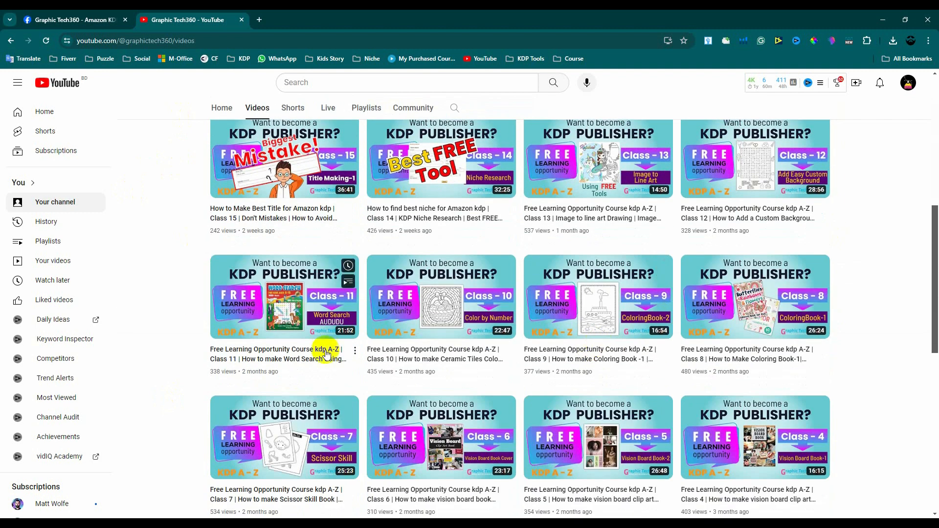
pyautogui.scroll(6, 497, 364)
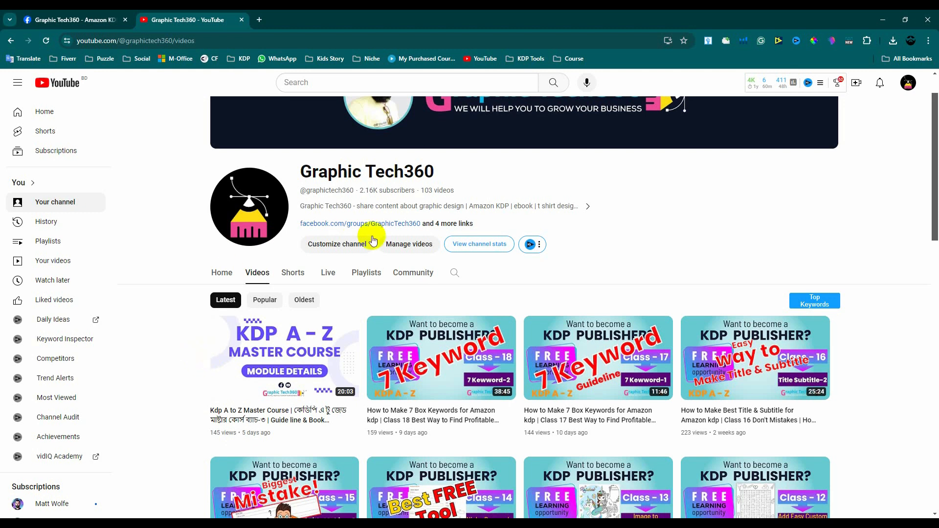
pyautogui.click(328, 275)
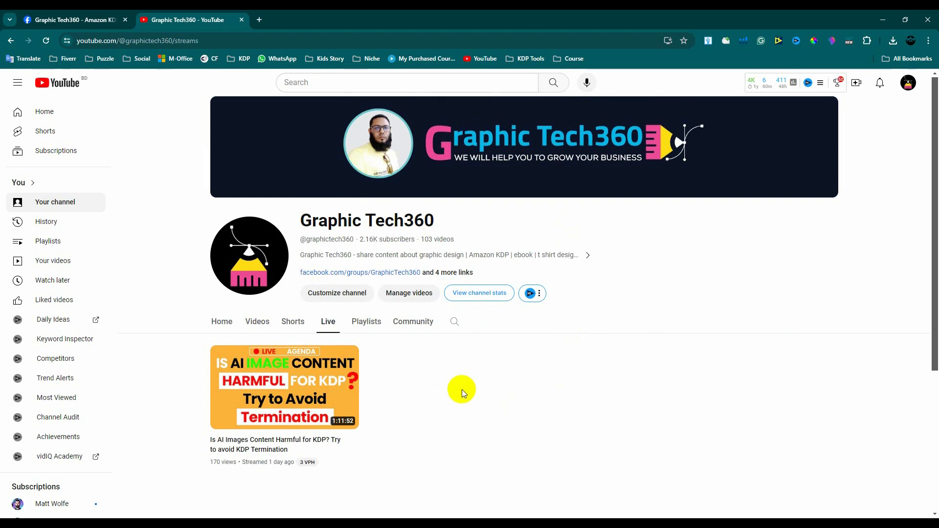
pyautogui.click(328, 421)
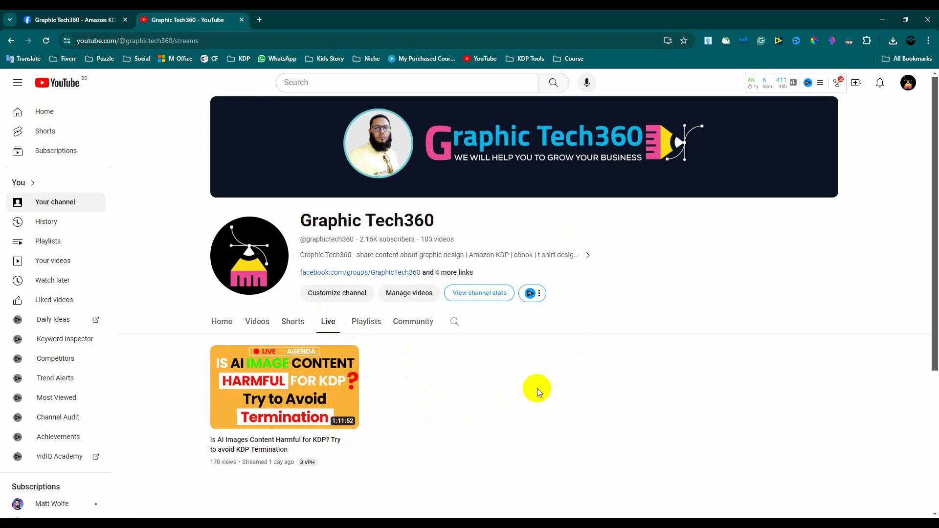
# Return to the channel's uploaded videos and review the latest KDP class uploads.
pyautogui.click(257, 322)
pyautogui.scroll(-5, 169, 347)
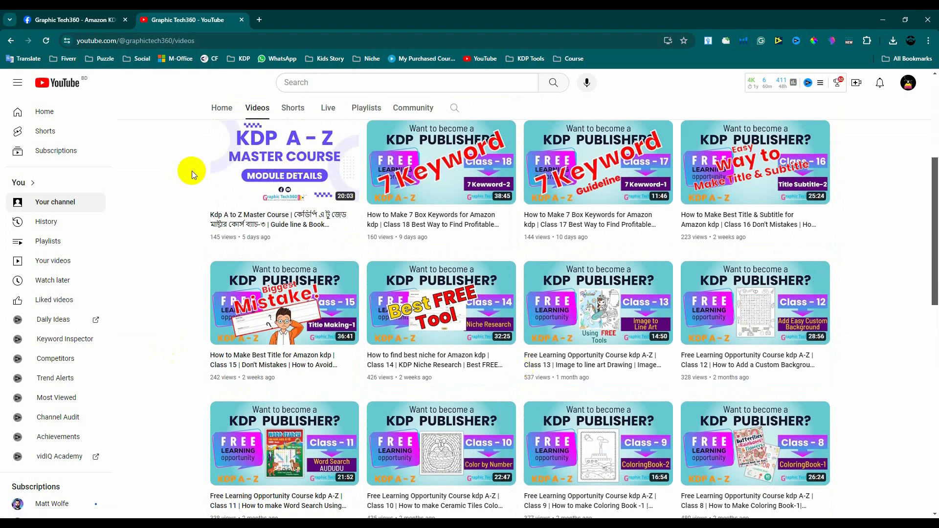
pyautogui.scroll(3, 193, 179)
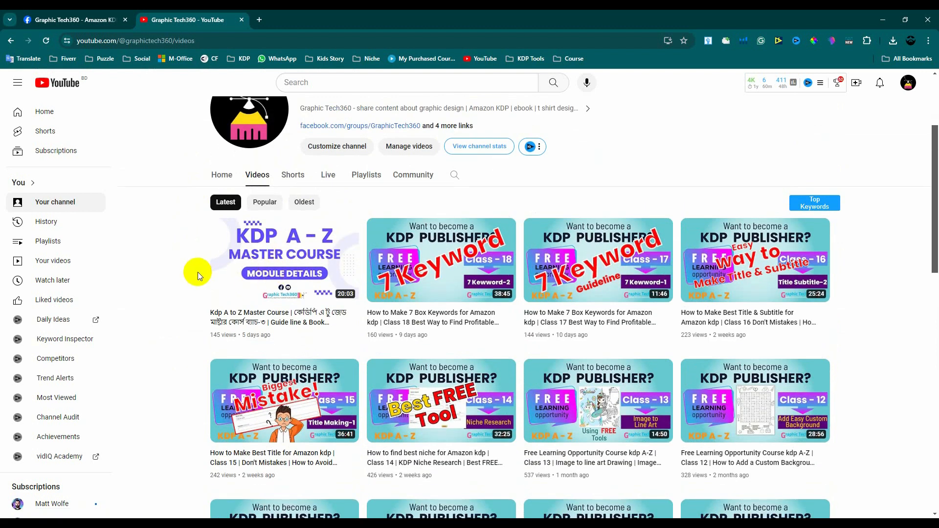
pyautogui.scroll(-2, 196, 272)
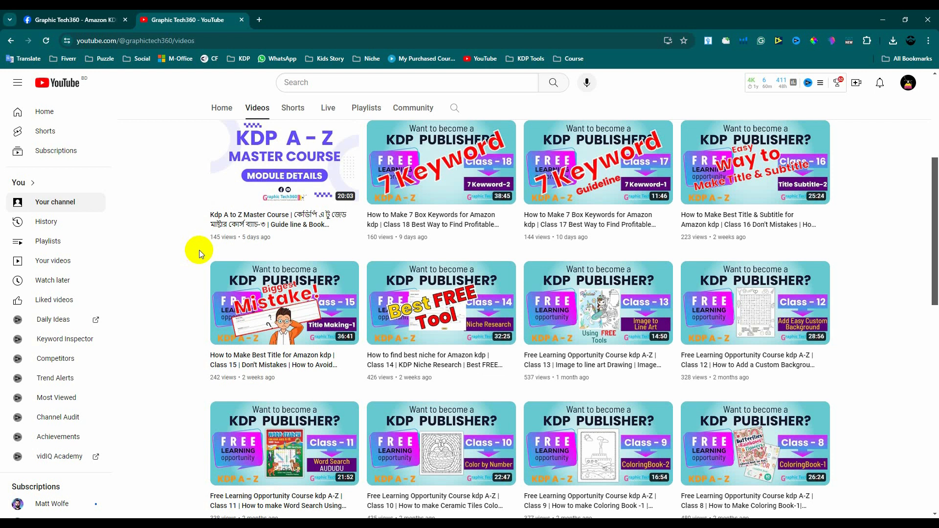
pyautogui.scroll(1, 199, 251)
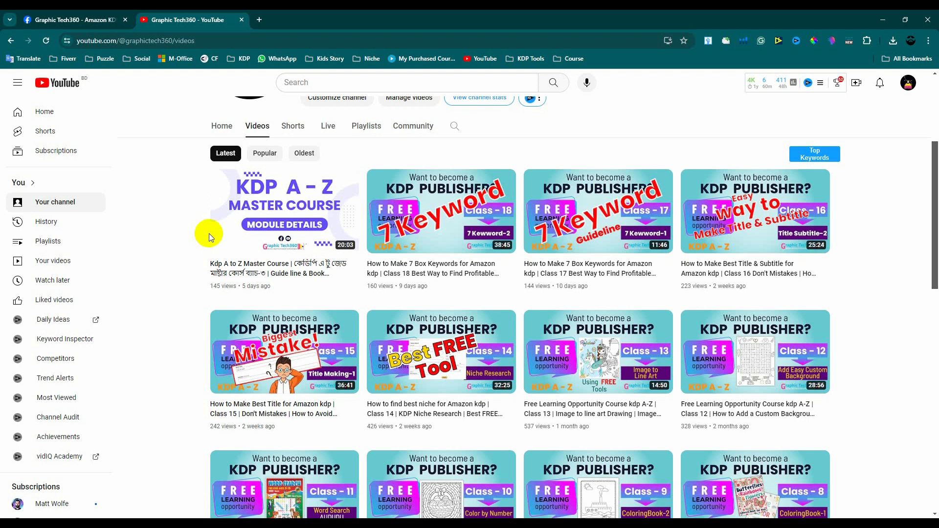
pyautogui.scroll(2, 210, 234)
# Switch to the Graphic Tech360 Facebook group and read the comments on the post with the SUSPEND stamp image.
pyautogui.click(74, 19)
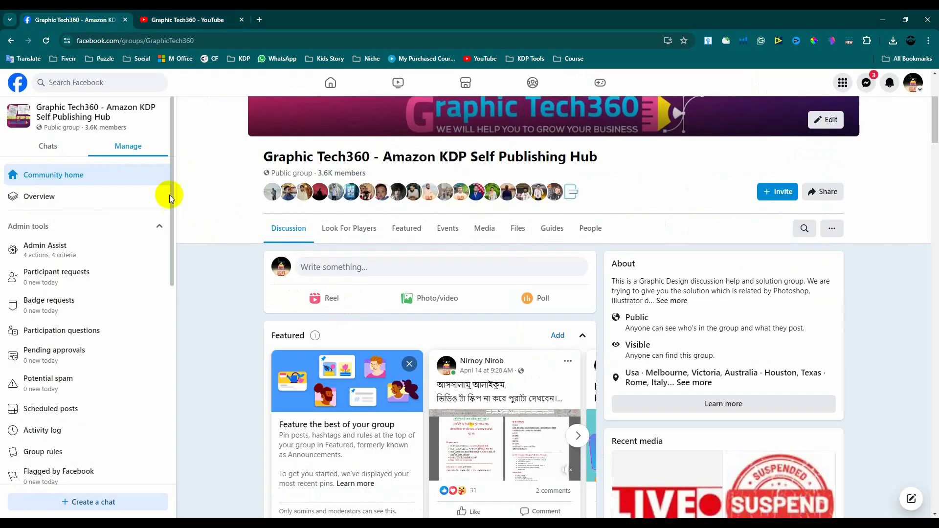
pyautogui.scroll(-2, 216, 292)
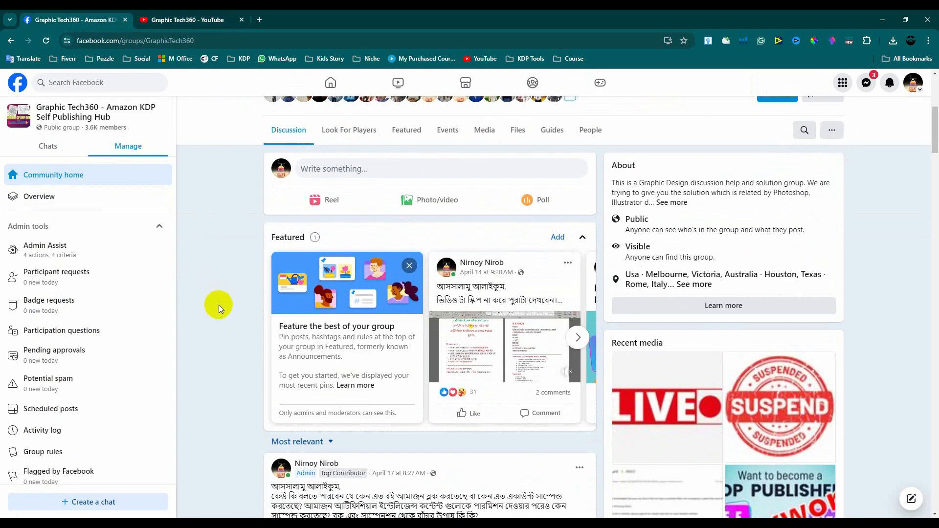
pyautogui.scroll(-7, 219, 301)
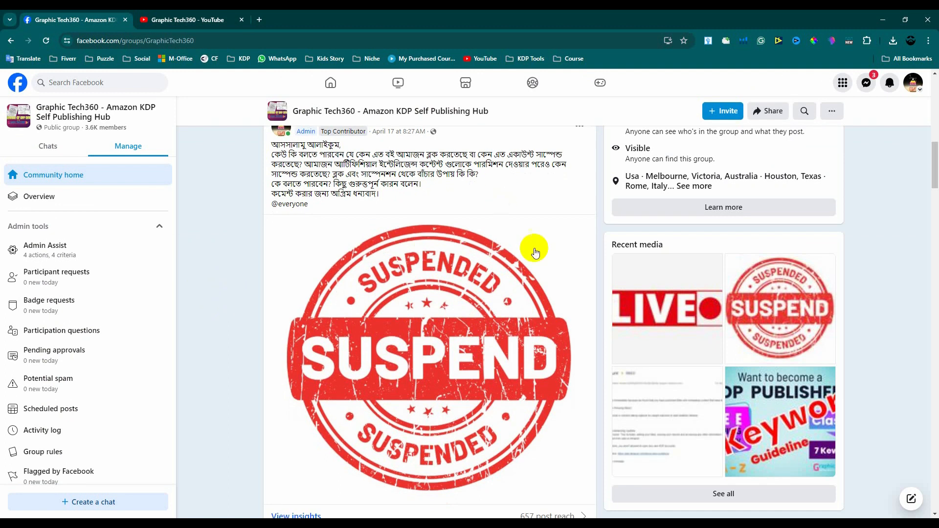
pyautogui.scroll(-7, 441, 274)
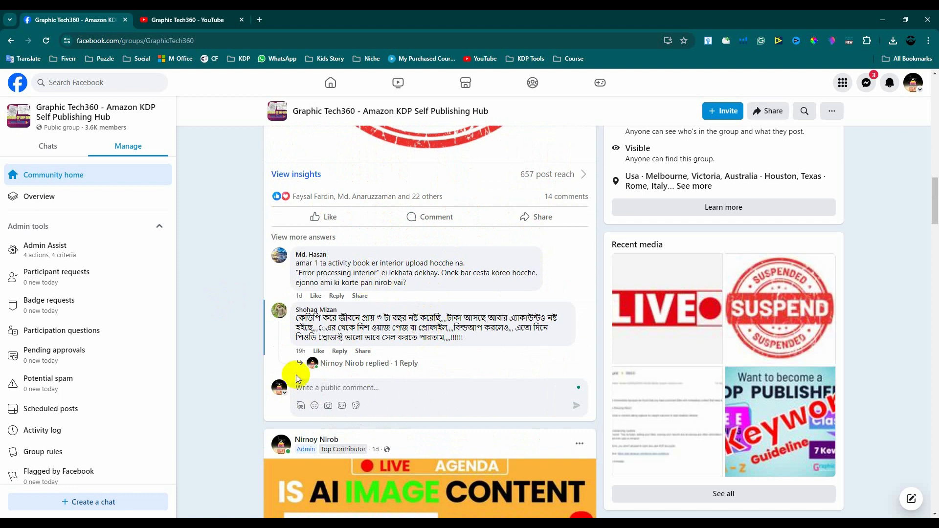
pyautogui.click(303, 240)
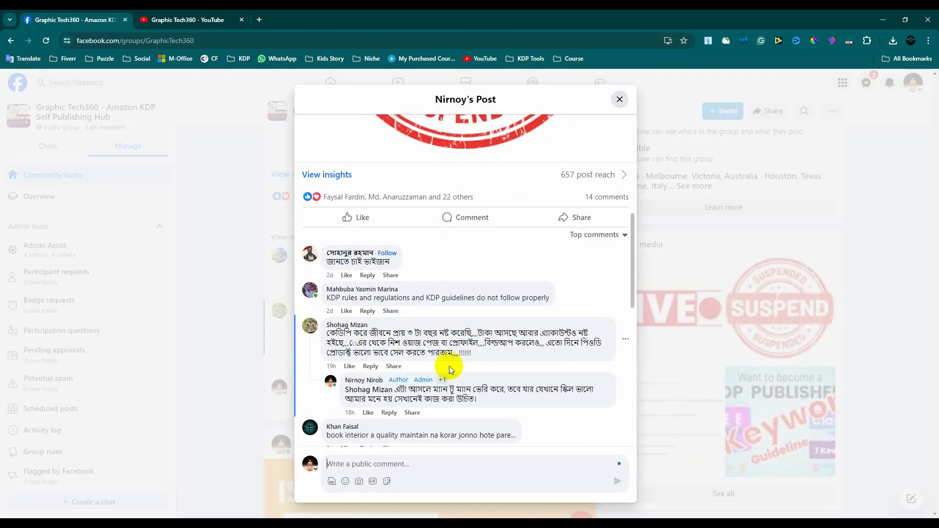
pyautogui.scroll(-6, 447, 362)
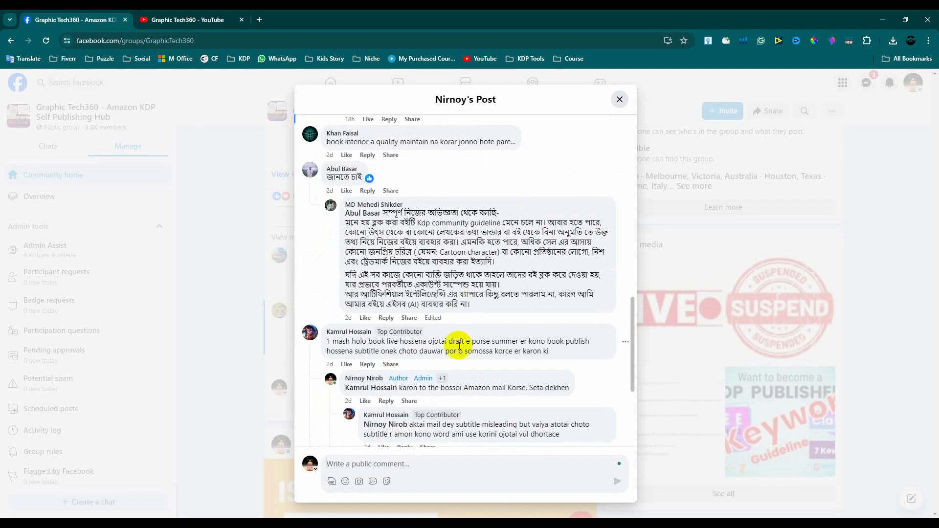
pyautogui.scroll(-4, 479, 347)
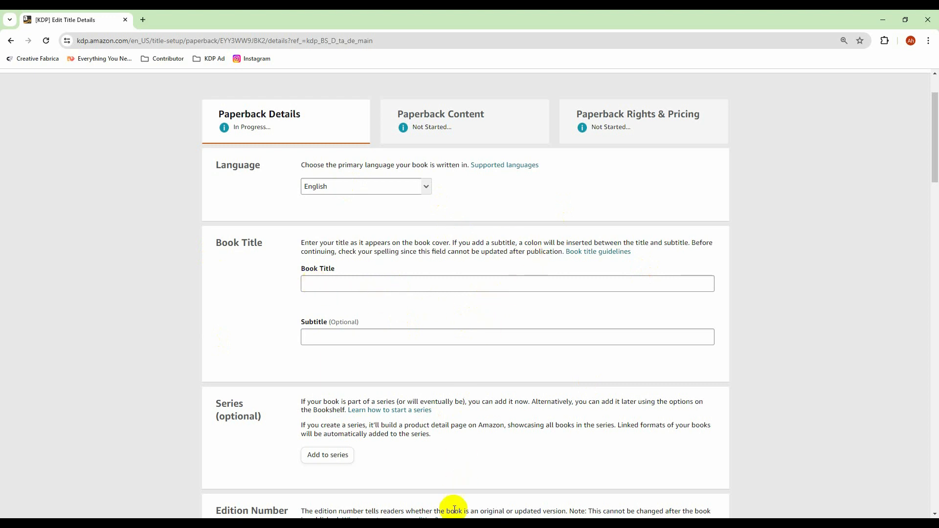
# Switch to the Word document and review the prepared book title, subtitle, keywords, description and categories.
pyautogui.moveTo(443, 524)
pyautogui.click(446, 489)
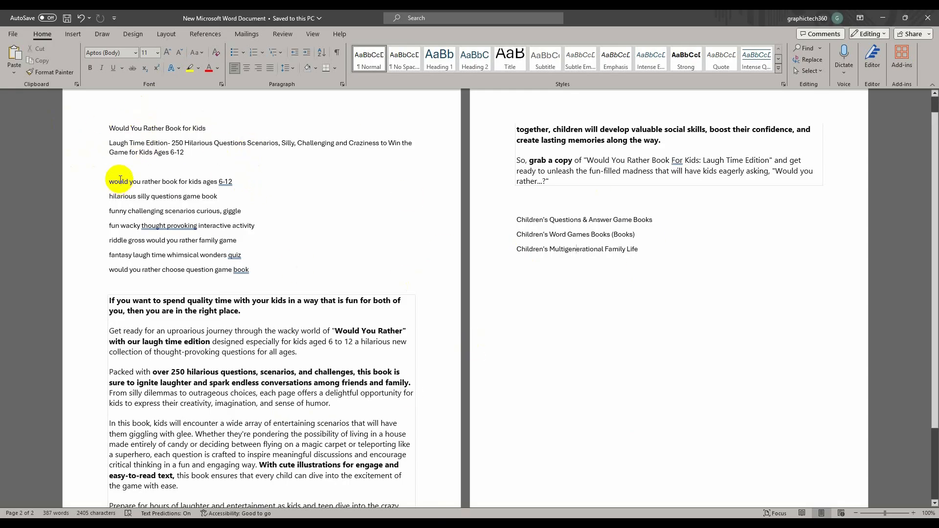
pyautogui.scroll(-3, 185, 323)
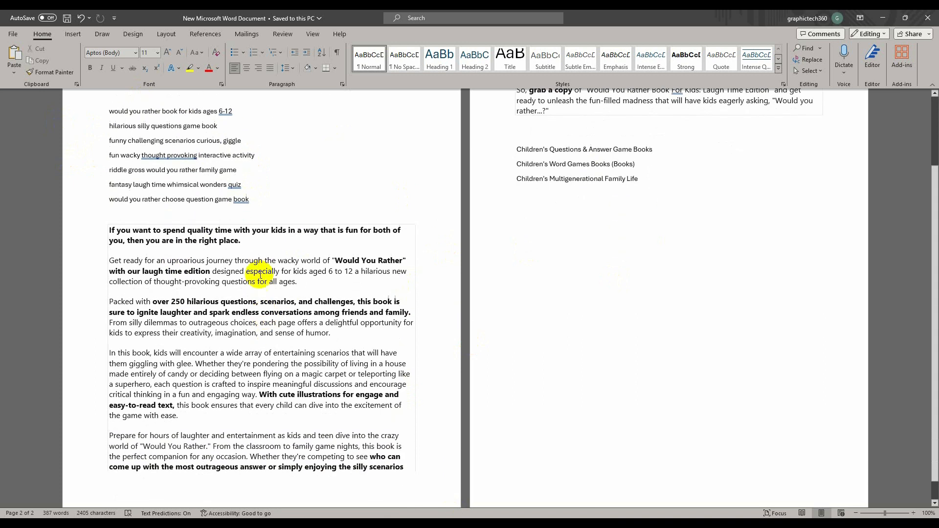
pyautogui.scroll(1, 249, 327)
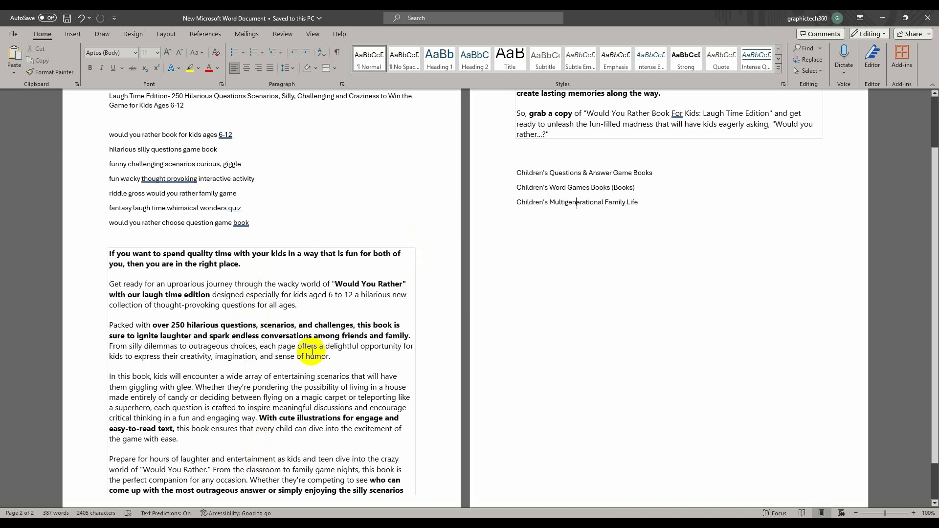
pyautogui.scroll(2, 489, 264)
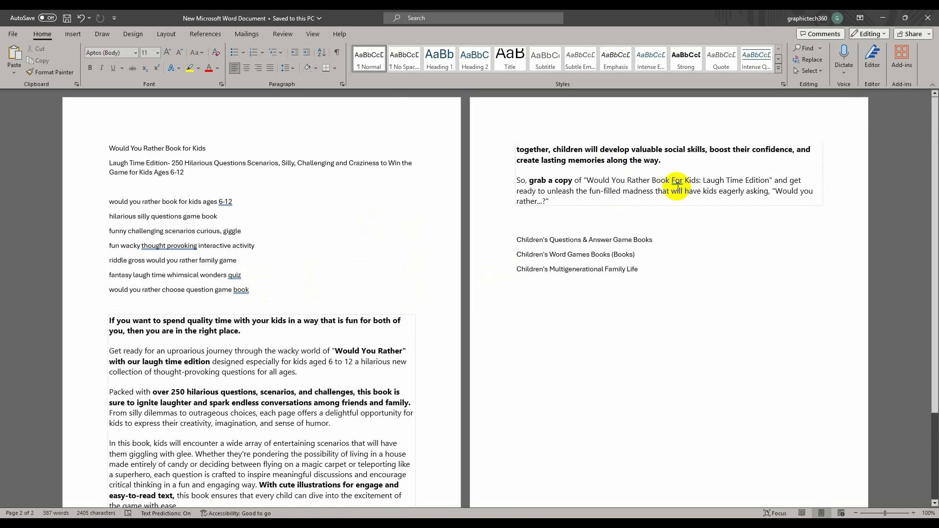
pyautogui.scroll(-2, 251, 361)
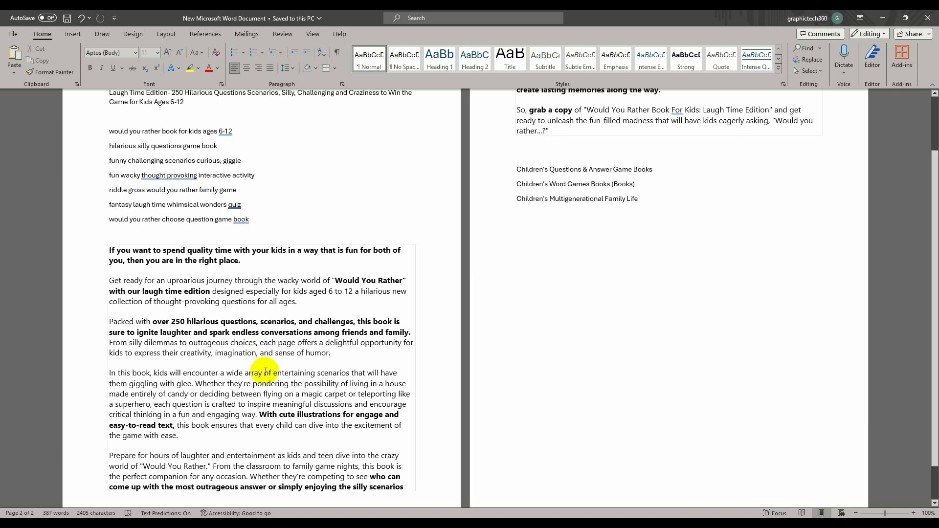
# Switch to the Amazon results for "Truckers Planner and Expense tracker" in the browser and examine the listed competing books.
pyautogui.hotkey('alt', 'Tab')
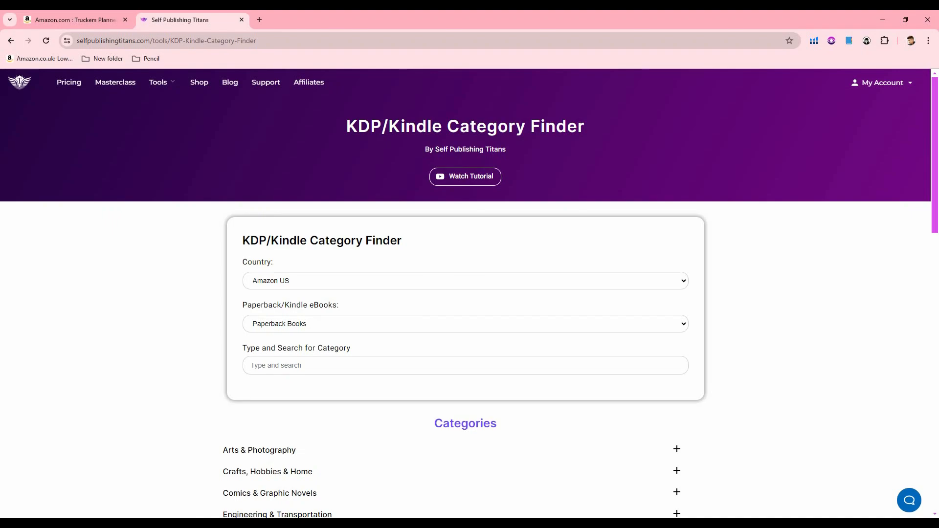
pyautogui.click(88, 19)
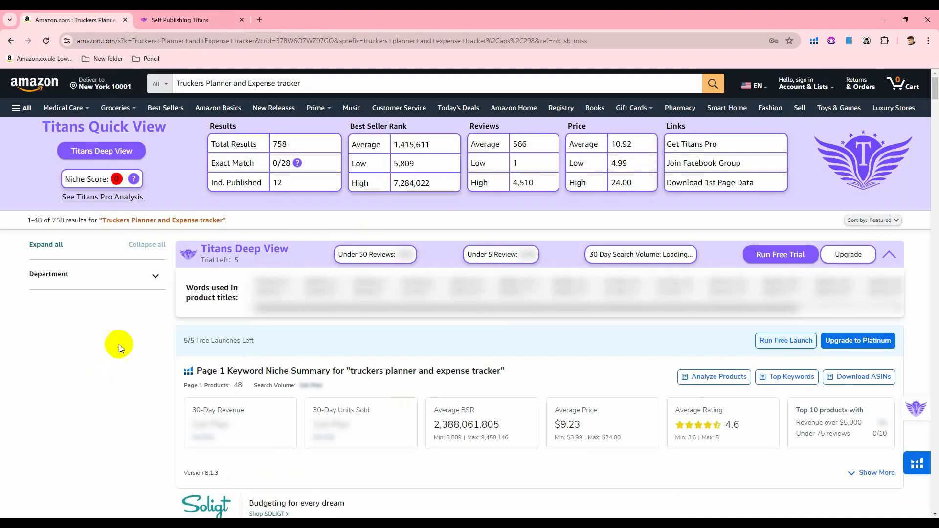
pyautogui.scroll(-6, 119, 344)
pyautogui.scroll(6, 136, 318)
pyautogui.scroll(-12, 137, 318)
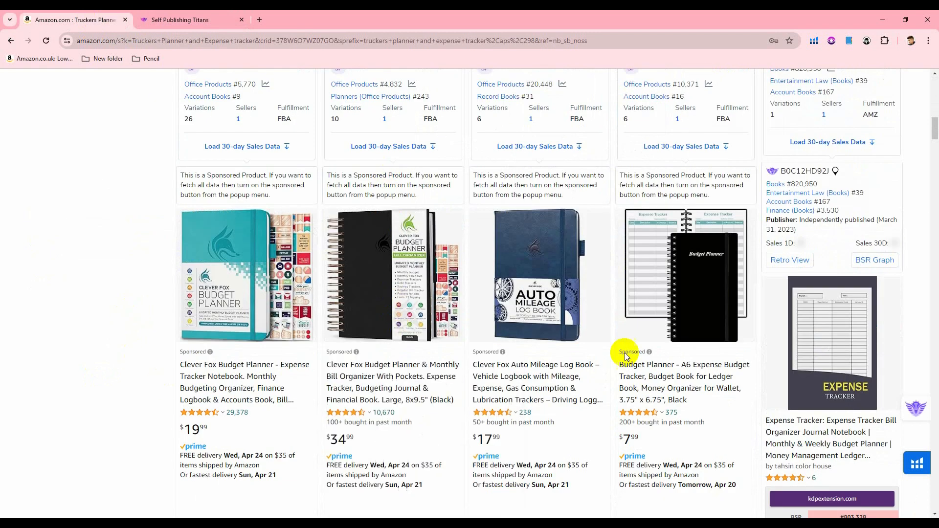
pyautogui.scroll(-10, 626, 354)
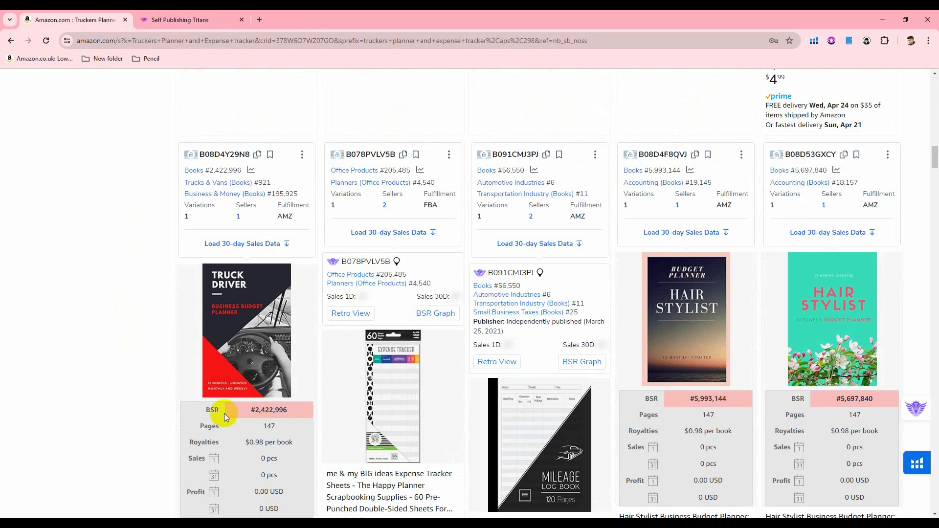
pyautogui.scroll(-3, 237, 120)
pyautogui.scroll(4, 230, 147)
pyautogui.scroll(-5, 233, 317)
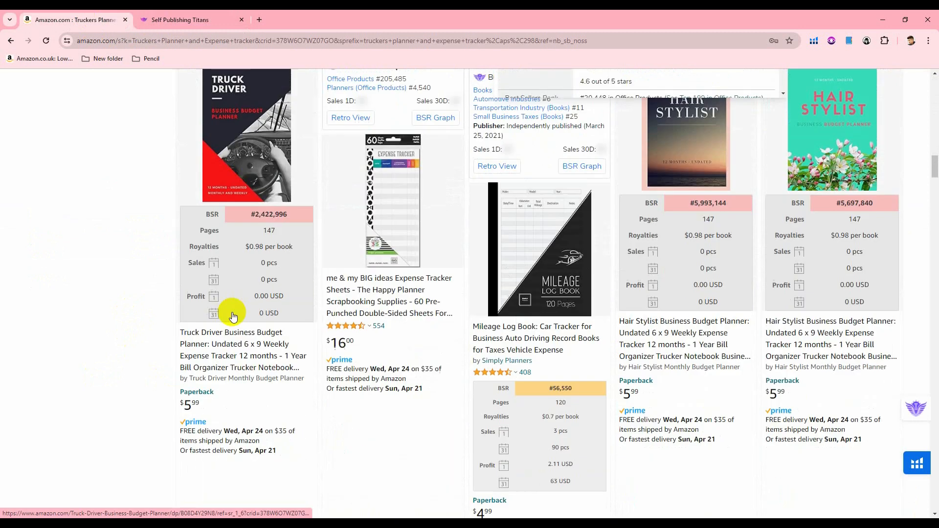
# Open the Truck Driver Business Budget Planner listing in a new tab and examine its title, description and product details.
pyautogui.middleClick(226, 335)
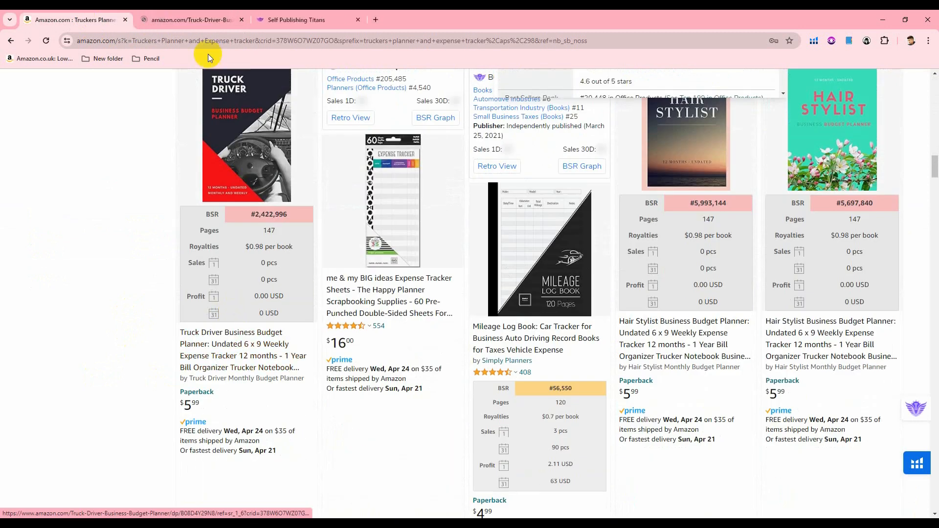
pyautogui.click(196, 20)
pyautogui.scroll(-2, 296, 352)
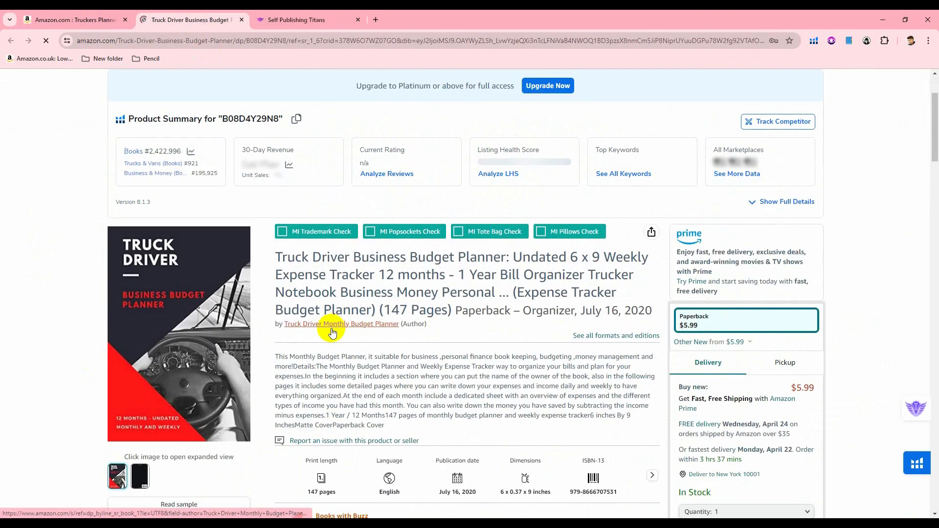
pyautogui.scroll(-5, 453, 294)
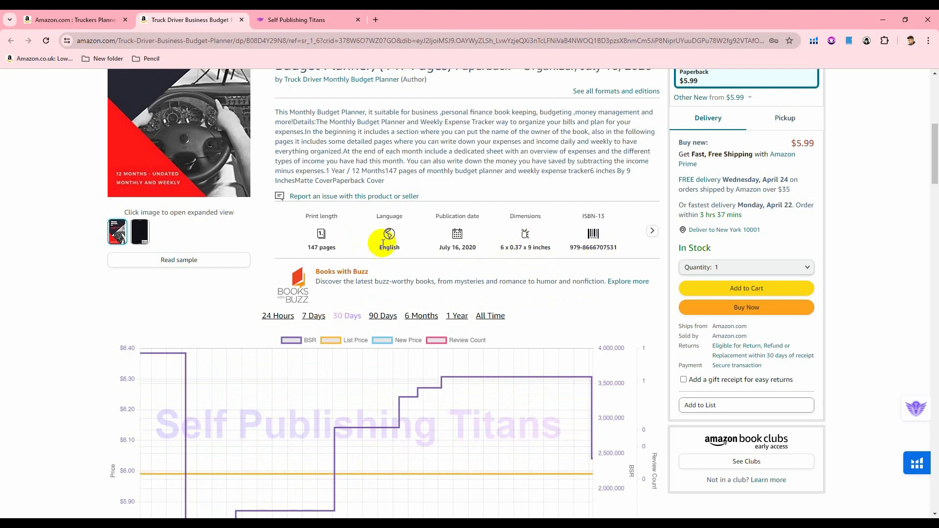
pyautogui.scroll(1, 568, 241)
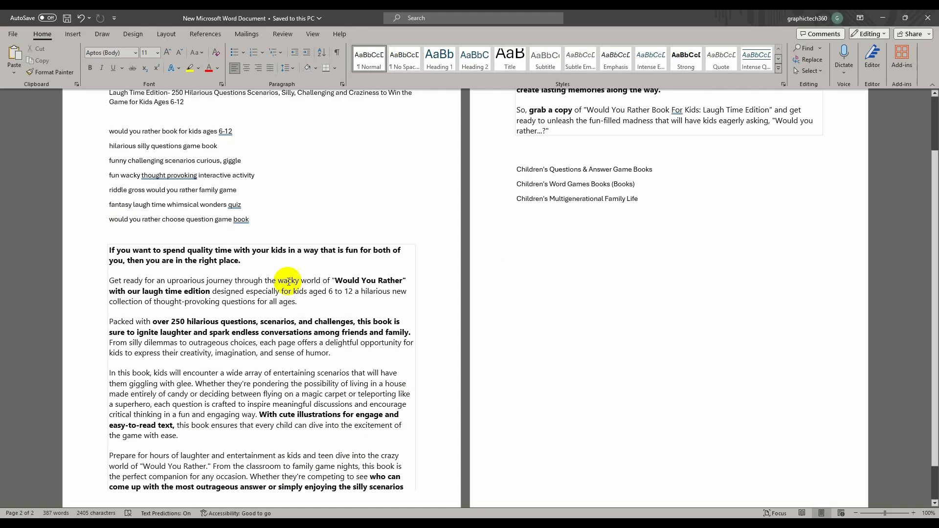
# Copy the title "Would You Rather Book for Kids" from the Word document into the Book Title field of the KDP paperback details.
pyautogui.scroll(2, 238, 246)
pyautogui.scroll(2, 238, 246)
pyautogui.moveTo(109, 148); pyautogui.dragTo(202, 148)
pyautogui.hotkey('ctrl', 'c')
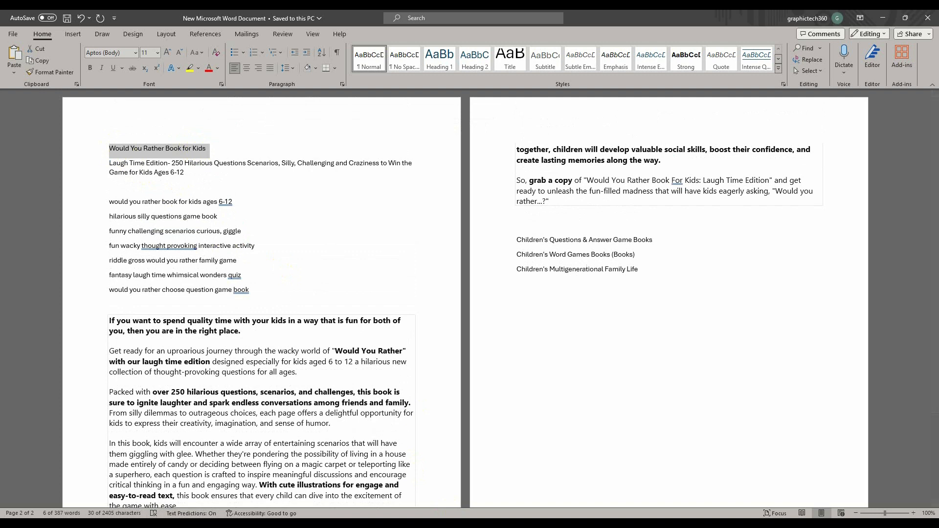
pyautogui.moveTo(443, 523)
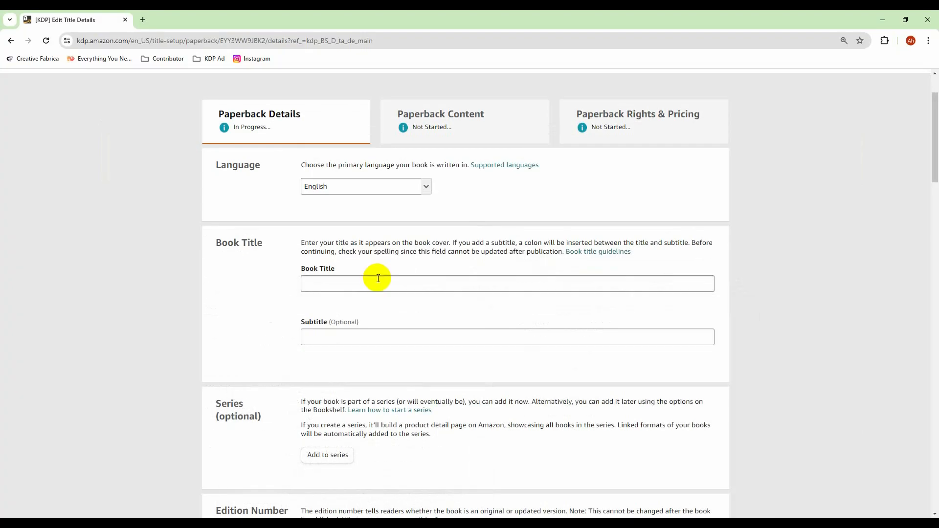
pyautogui.click(377, 283)
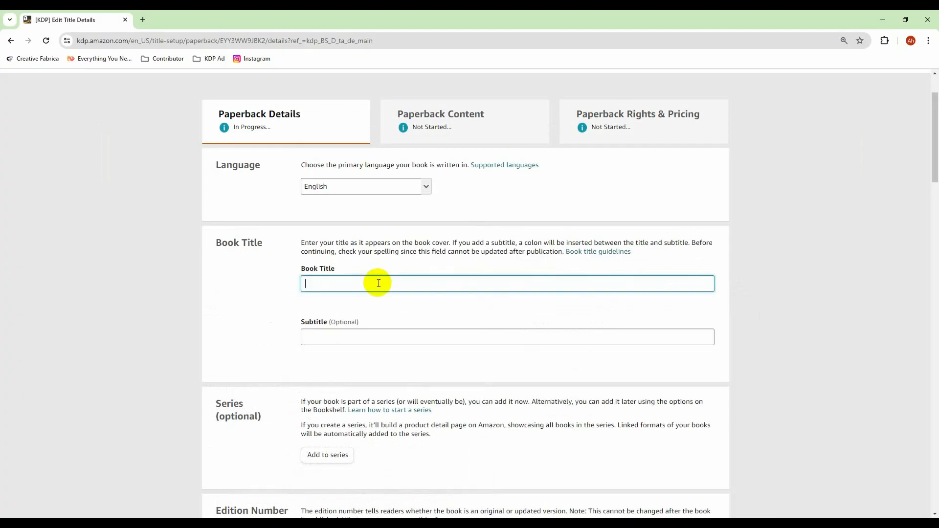
pyautogui.hotkey('ctrl', 'v')
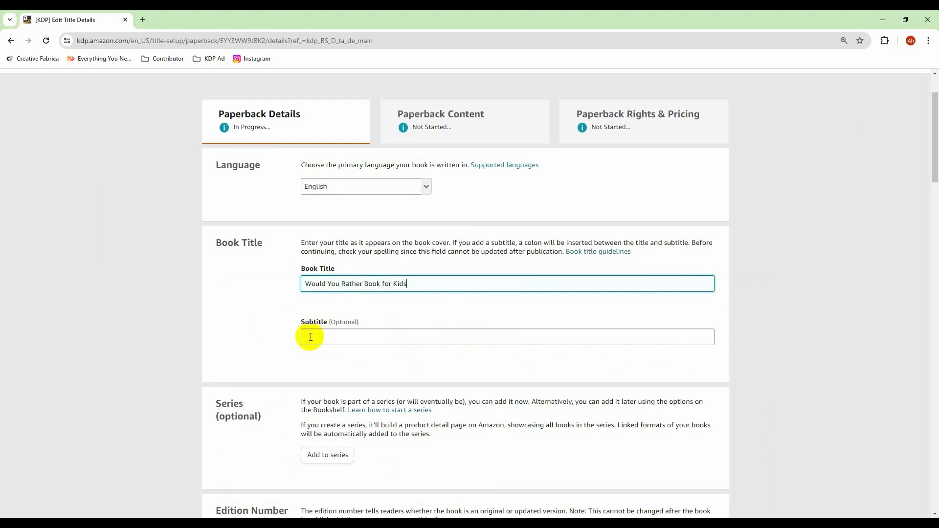
# Copy the subtitle "Laugh Time Edition- 250 Hilarious Questions Scenarios, Silly, Challenging and Craziness to Win the Game for Kids Ages 6-12" from Word into KDP's Subtitle field.
pyautogui.moveTo(304, 284); pyautogui.dragTo(412, 284)
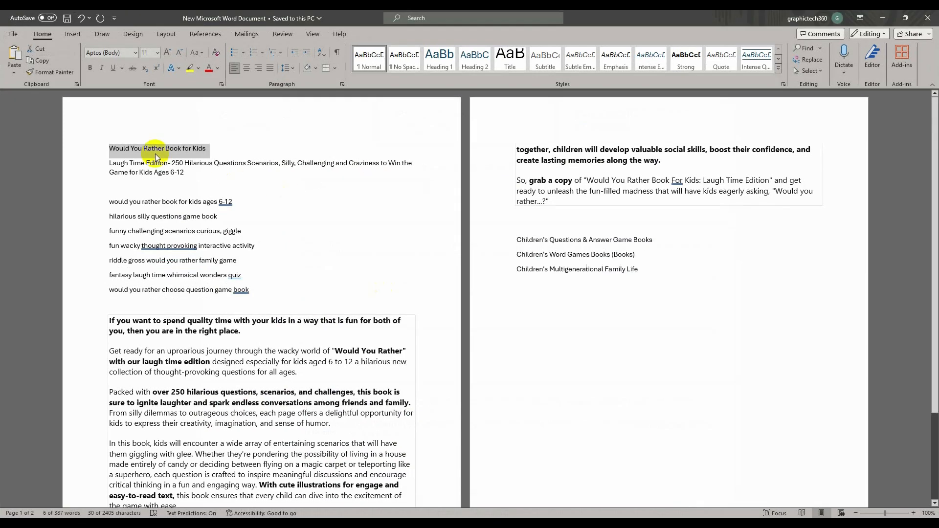
pyautogui.click(205, 176)
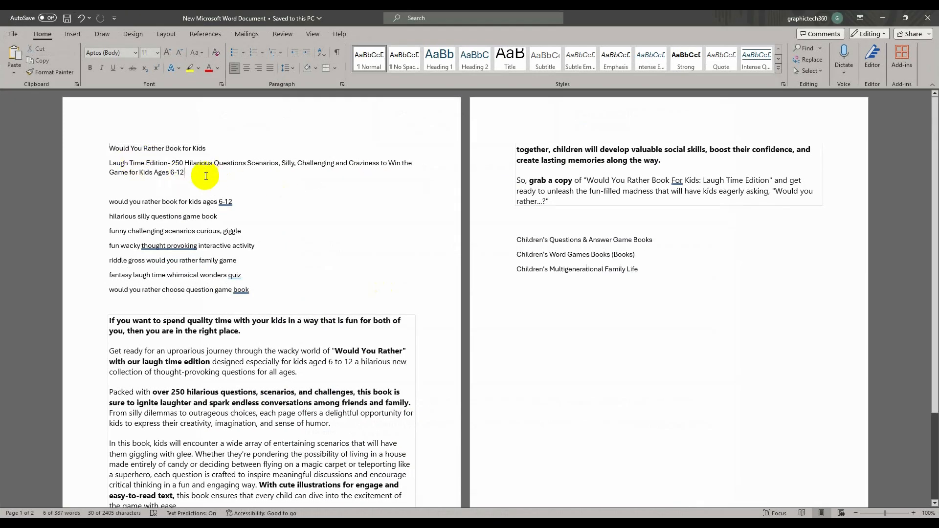
pyautogui.moveTo(108, 164); pyautogui.dragTo(188, 177)
pyautogui.hotkey('ctrl', 'c')
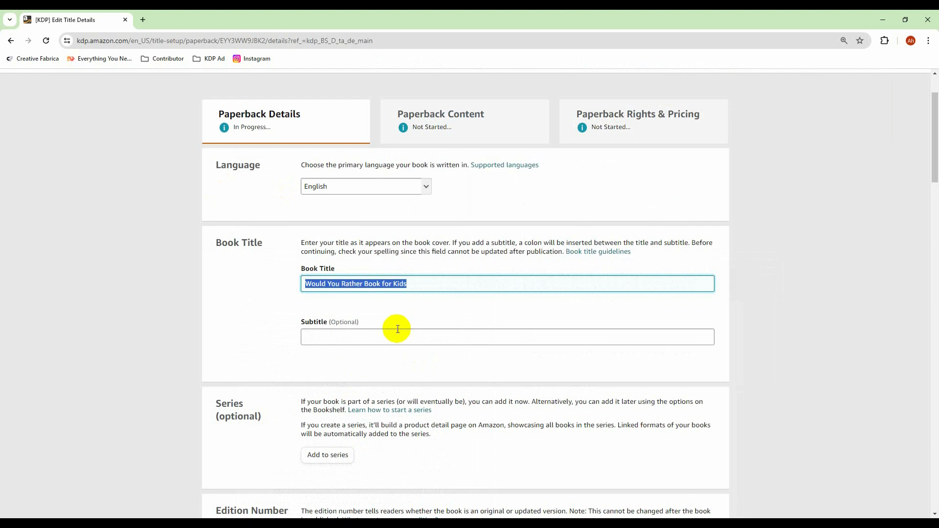
pyautogui.click(397, 329)
pyautogui.hotkey('ctrl', 'v')
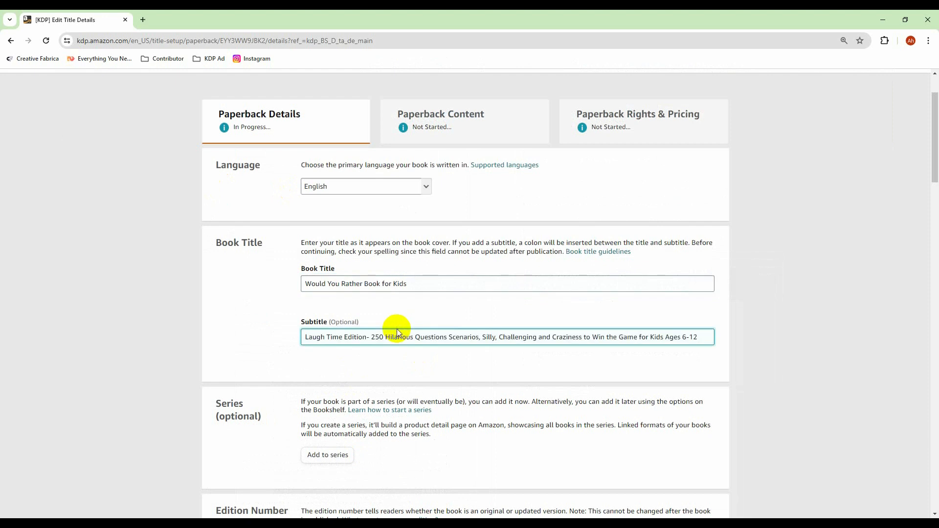
pyautogui.click(508, 319)
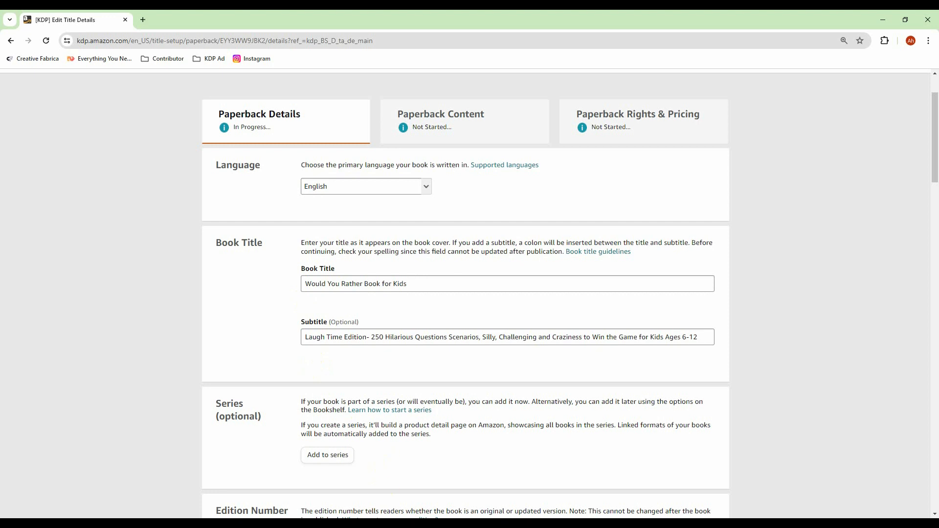
# Switch to the Truck Driver Business Budget Planner listing on Amazon and examine its full title and subtitle.
pyautogui.click(396, 523)
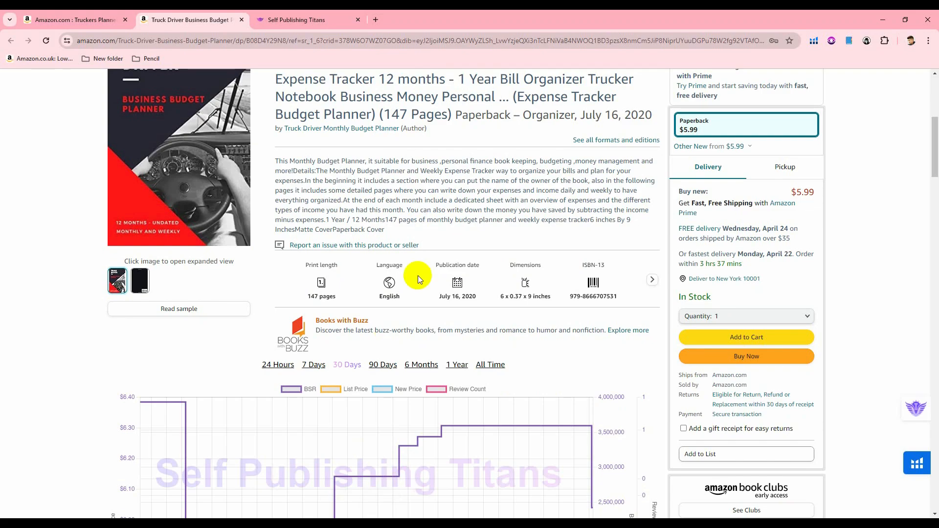
pyautogui.scroll(3, 418, 274)
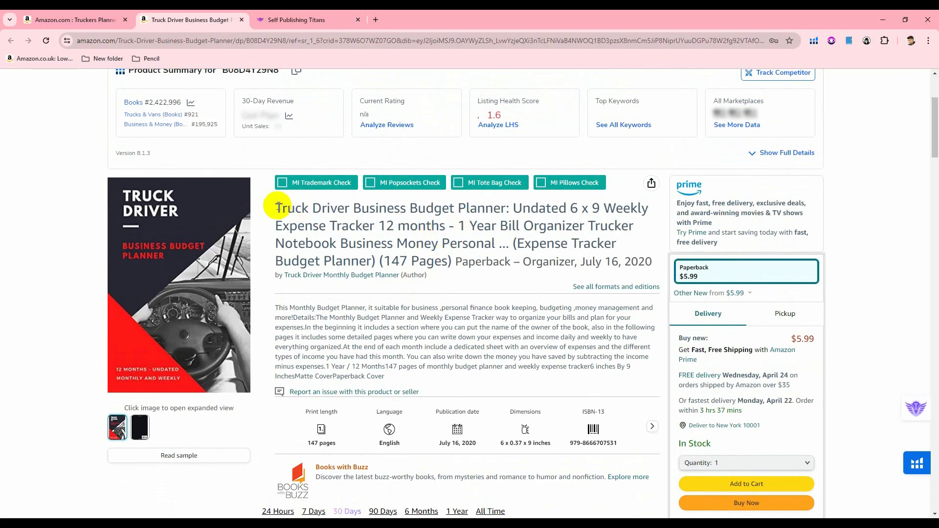
pyautogui.moveTo(278, 210); pyautogui.dragTo(577, 263)
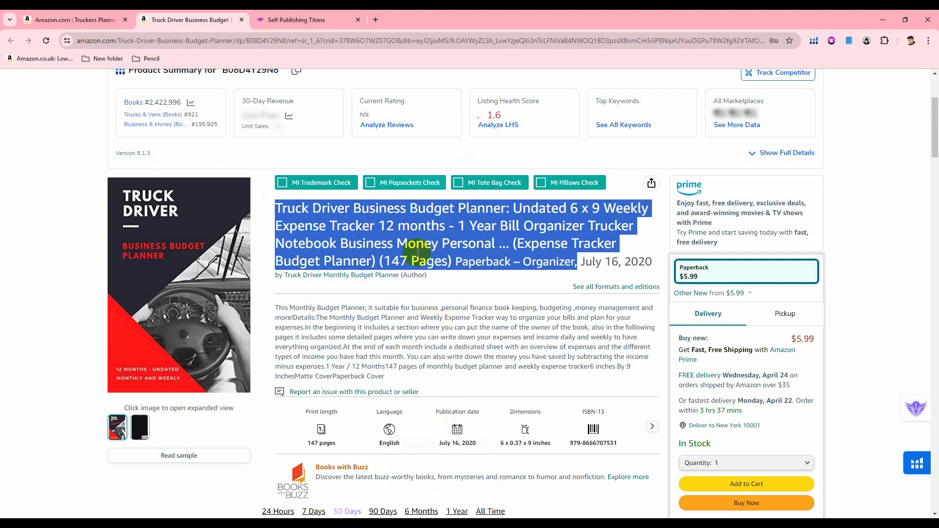
# Back in the KDP details, pad the subtitle with repeated "f" characters to test the combined length limit, and remove the padding.
pyautogui.click(450, 524)
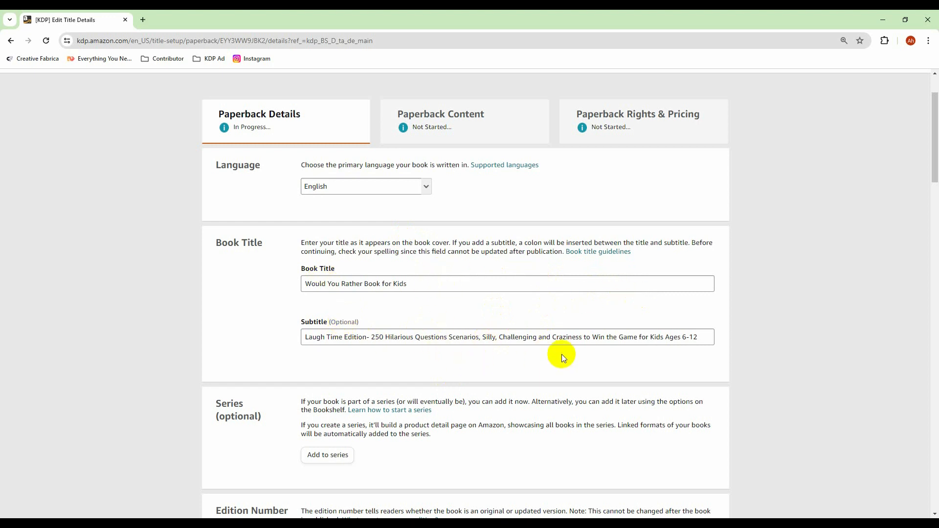
pyautogui.click(705, 338)
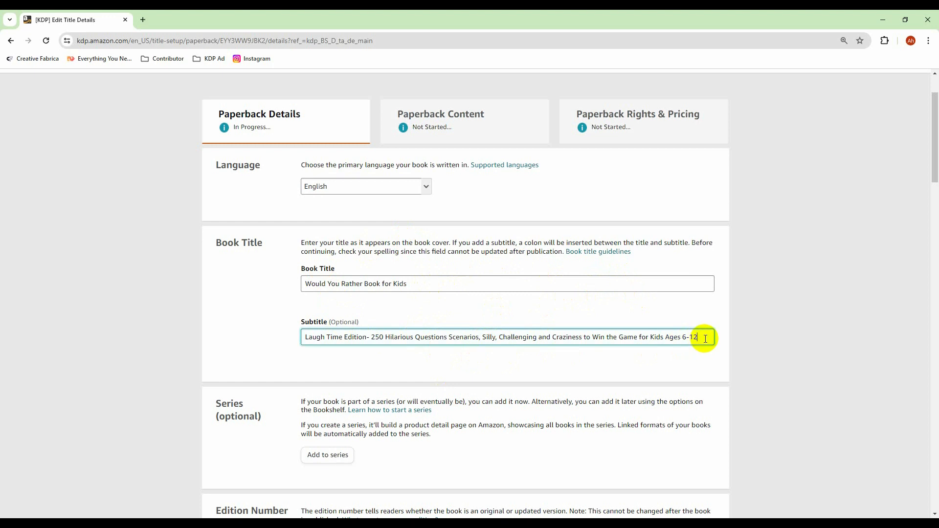
pyautogui.write('fffffffffffffffffffffffffffffffffffffffffffffffffffffffffffffff')
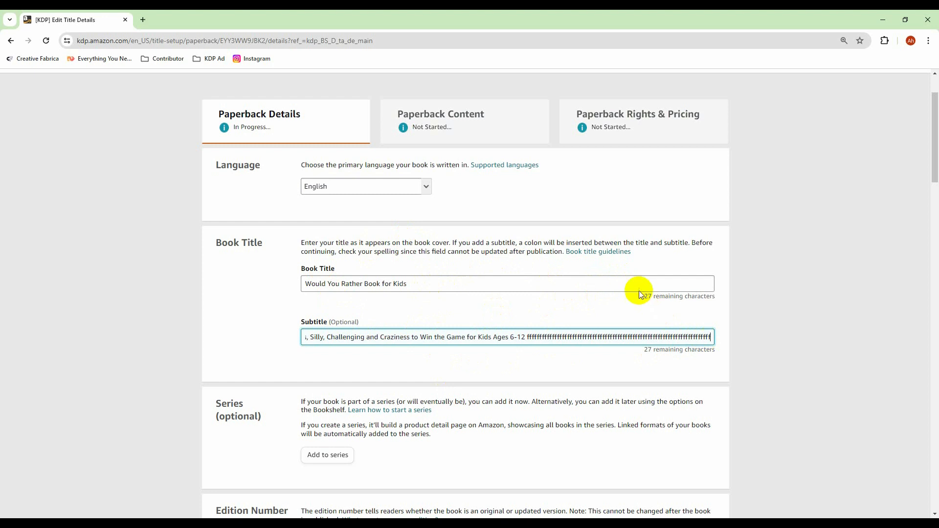
pyautogui.write('fffffffffffffffffffffffffff')
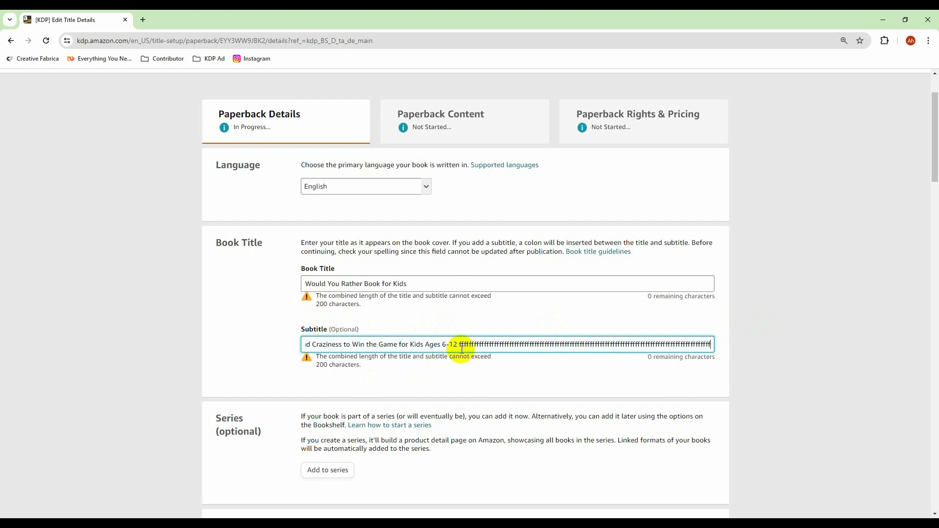
pyautogui.moveTo(460, 346); pyautogui.dragTo(753, 345)
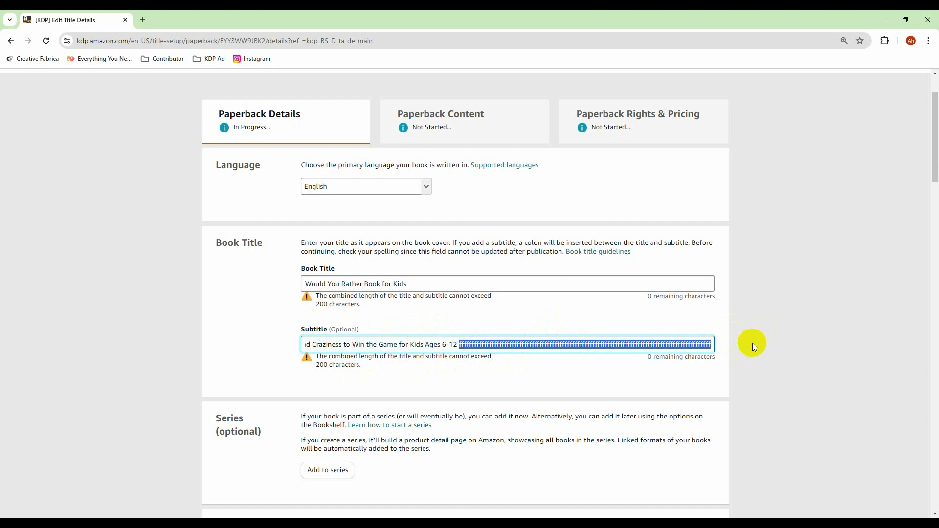
pyautogui.press('BackSpace')
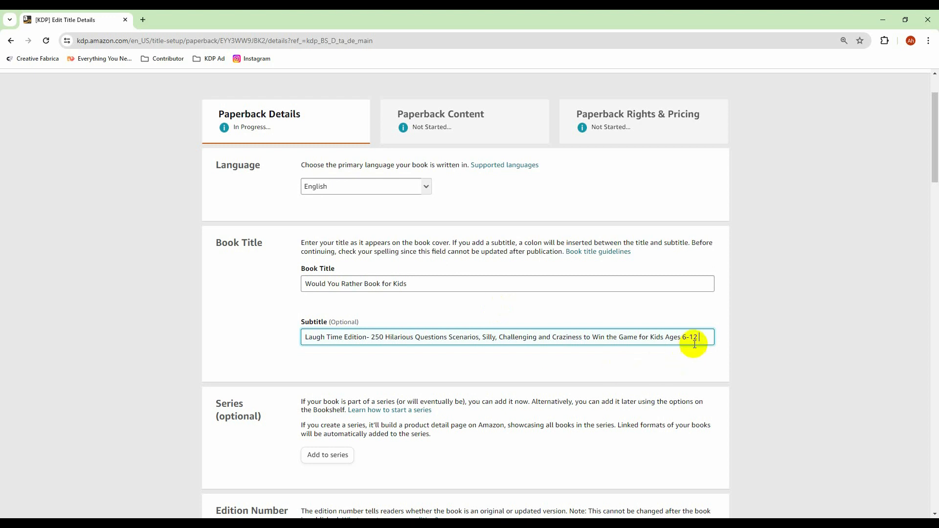
# Try appending the entire subtitle text to the end of the book title, and delete the appended text again.
pyautogui.moveTo(701, 337); pyautogui.dragTo(297, 336)
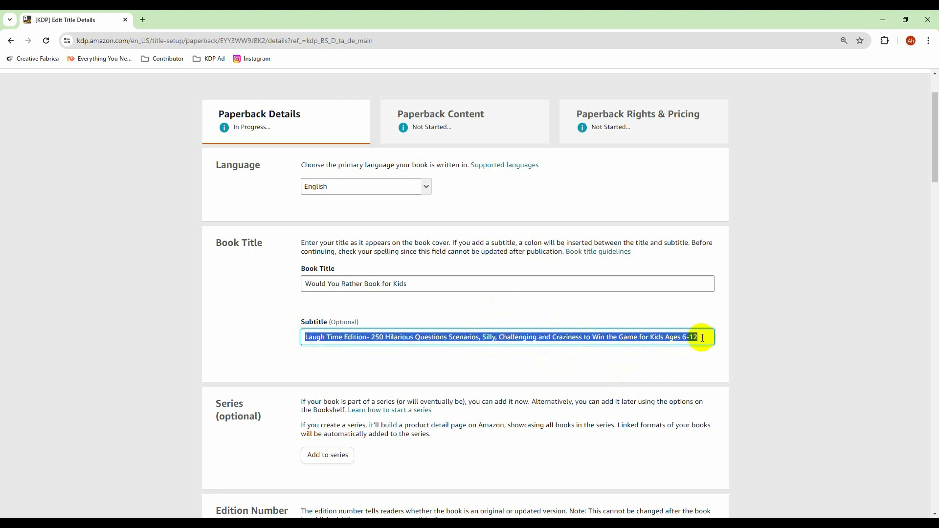
pyautogui.click(452, 357)
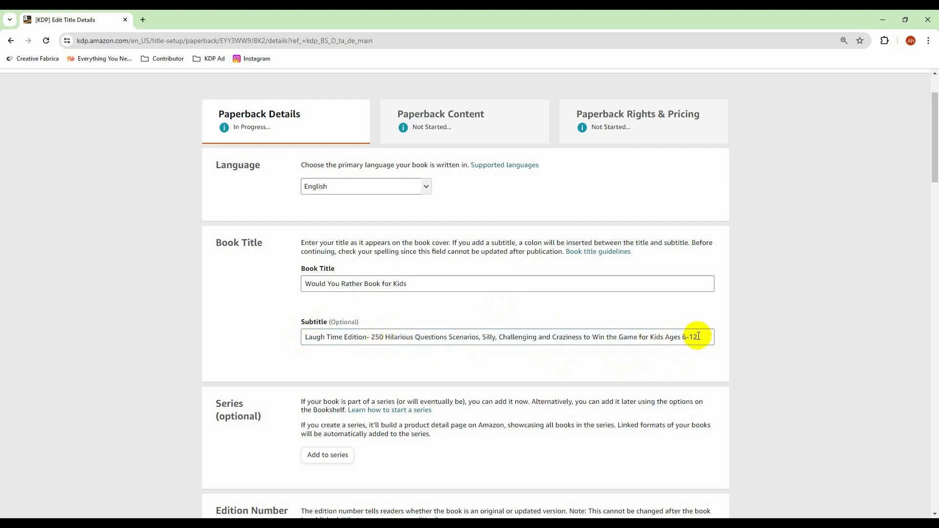
pyautogui.moveTo(699, 337); pyautogui.dragTo(278, 339)
pyautogui.hotkey('ctrl', 'c')
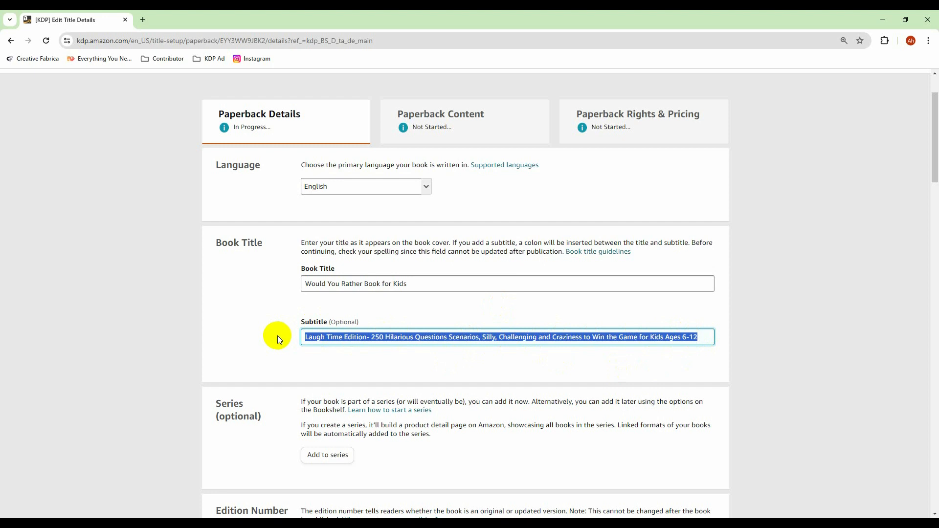
pyautogui.click(446, 287)
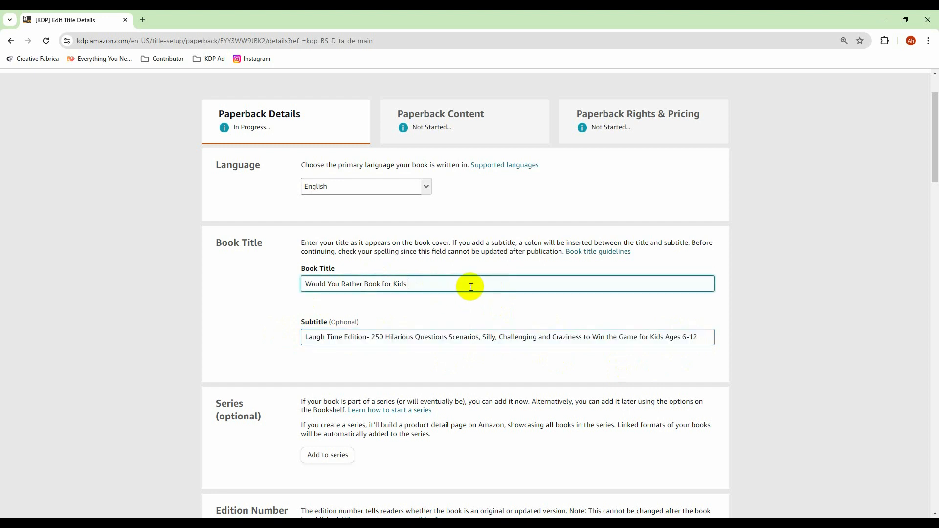
pyautogui.hotkey('ctrl', 'v')
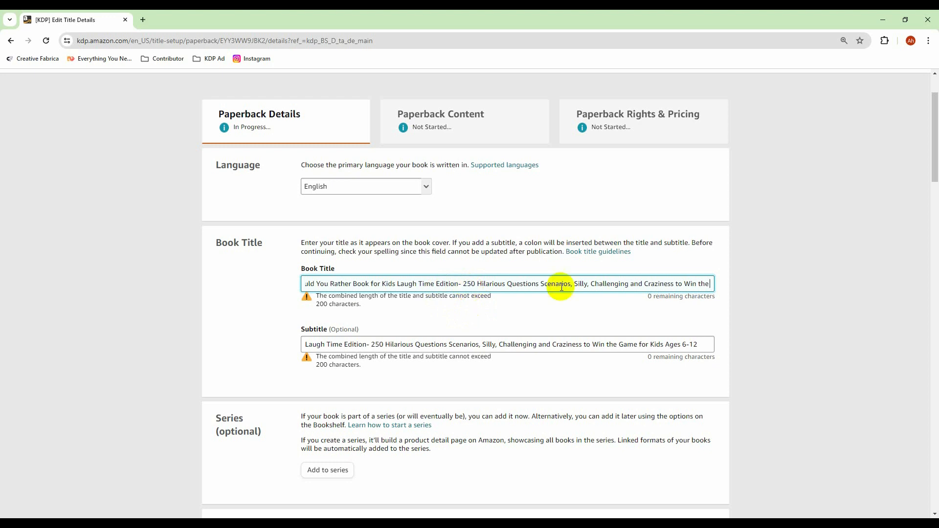
pyautogui.moveTo(712, 284); pyautogui.dragTo(399, 293)
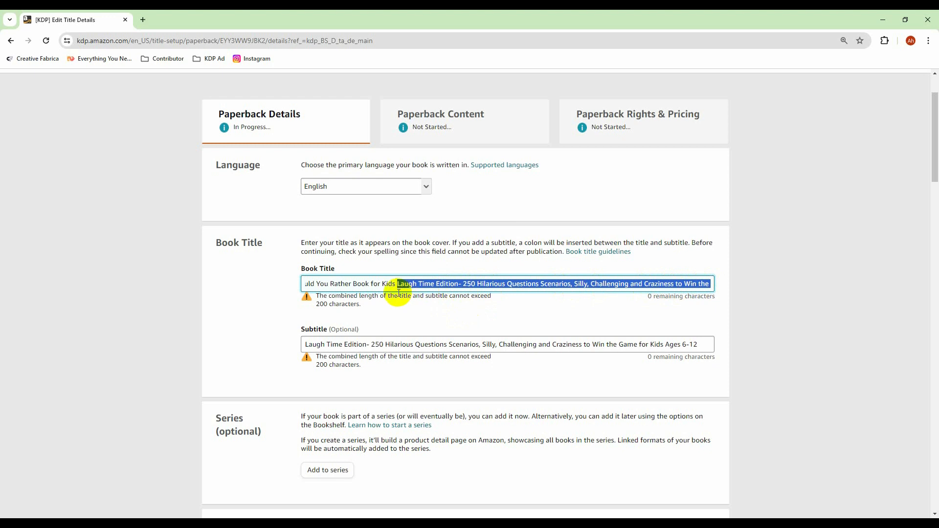
pyautogui.press('BackSpace')
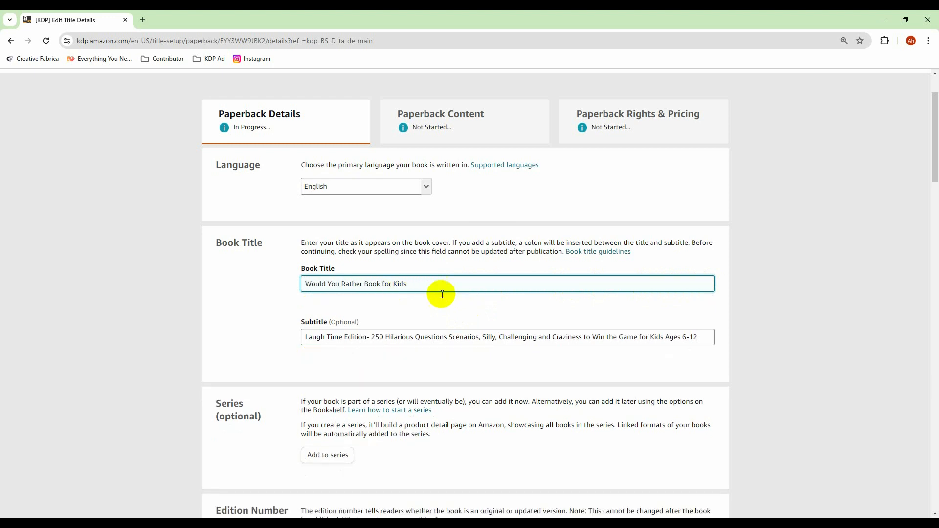
pyautogui.click(481, 306)
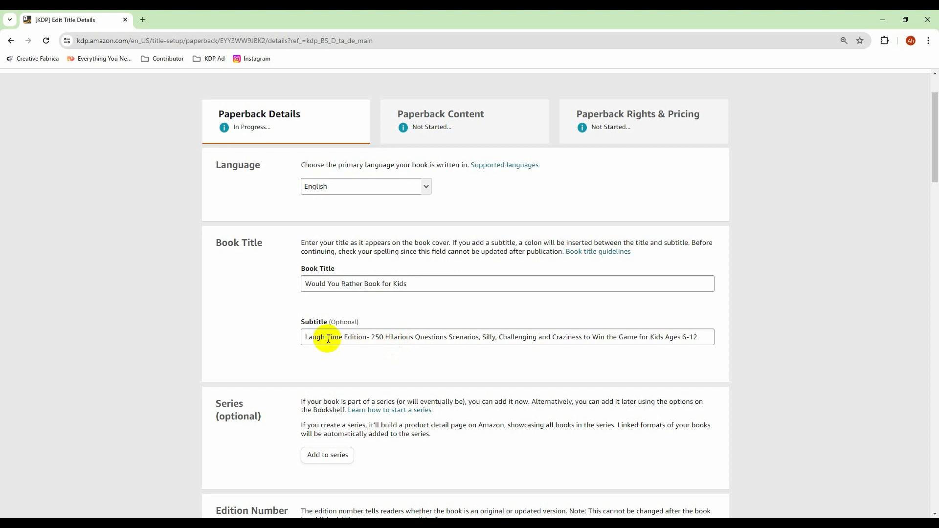
# Copy "Laugh Time Edition- 250 Hilarious Questions" from the subtitle and append it to the book title.
pyautogui.moveTo(304, 338); pyautogui.dragTo(447, 338)
pyautogui.hotkey('ctrl', 'c')
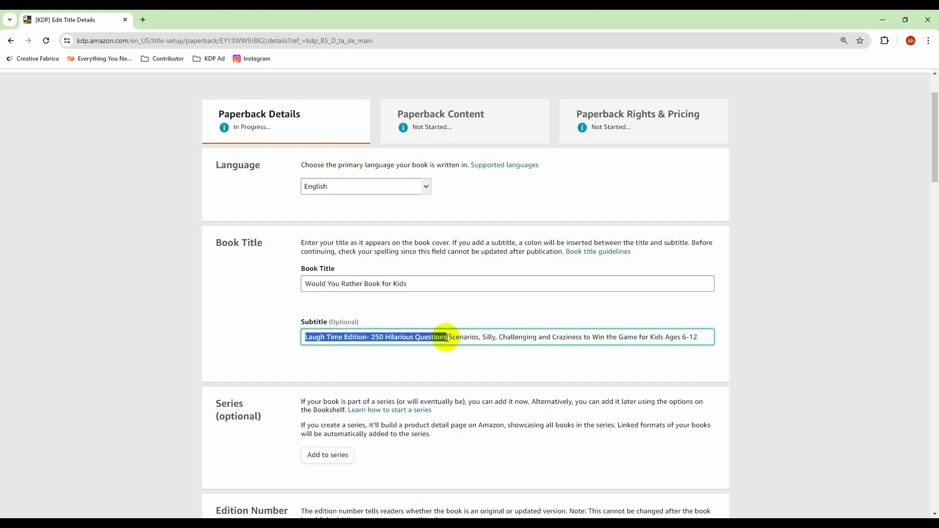
pyautogui.click(451, 282)
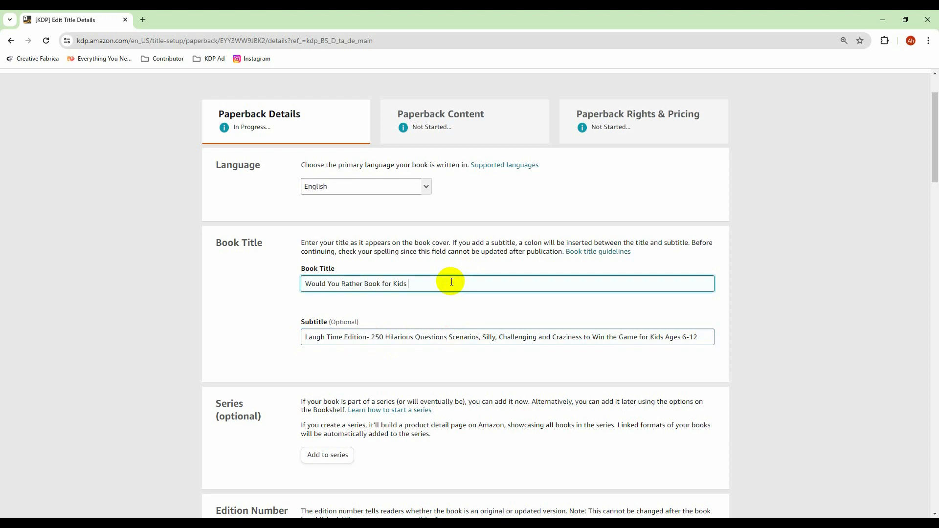
pyautogui.hotkey('ctrl', 'v')
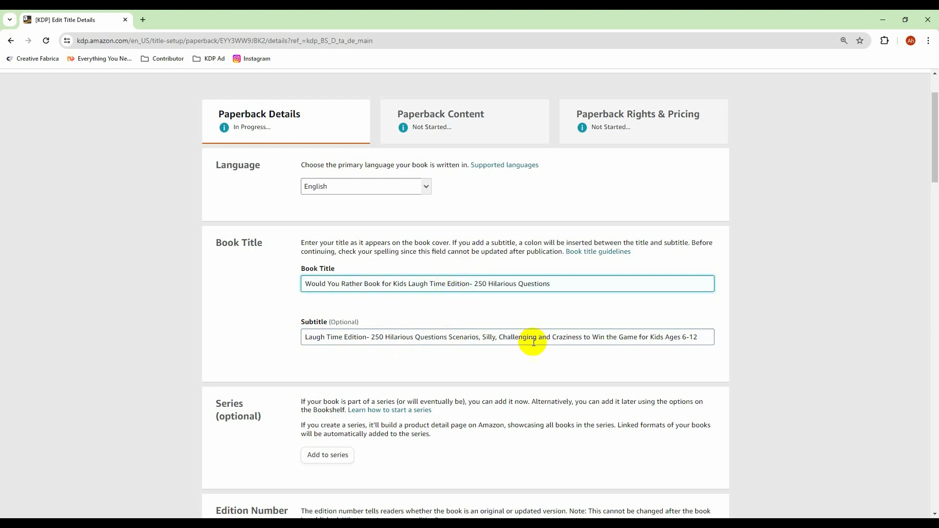
pyautogui.moveTo(306, 338); pyautogui.dragTo(765, 342)
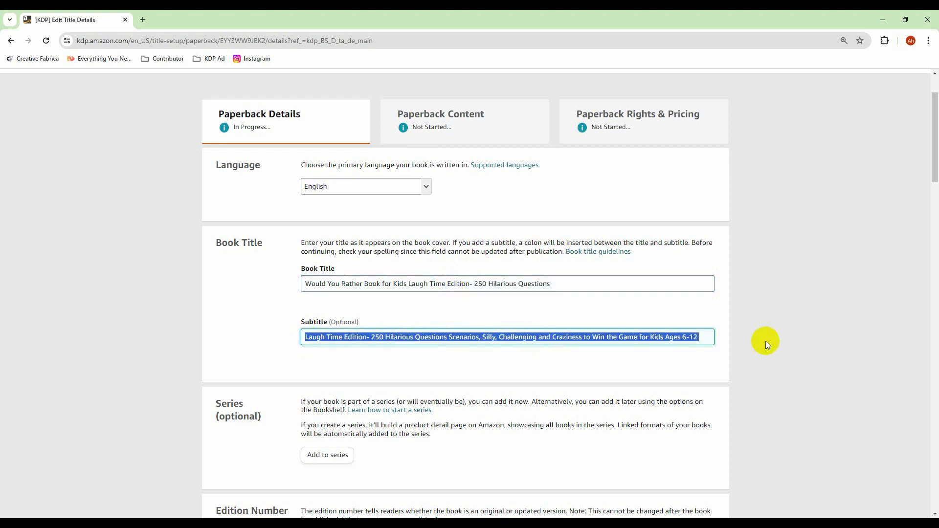
pyautogui.click(655, 323)
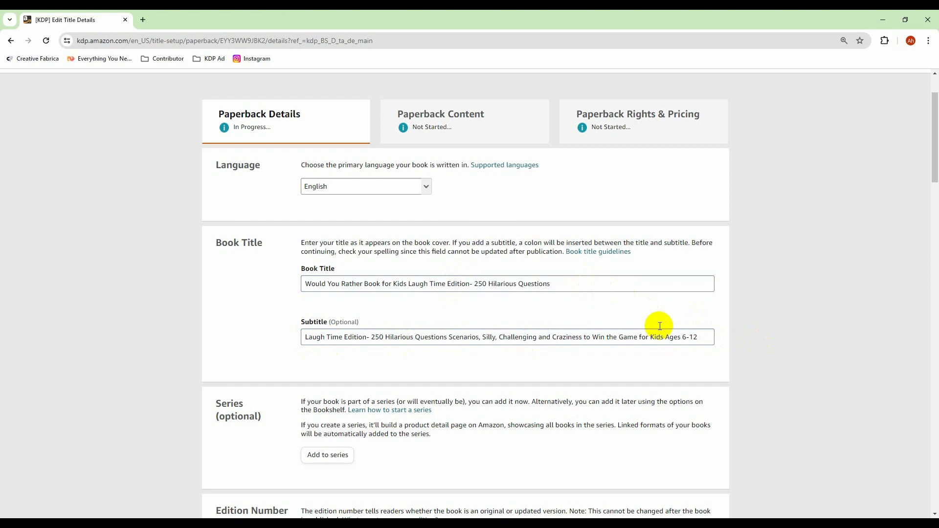
# Copy "for Kids Ages 6-12" from the end of the subtitle and append it to the book title.
pyautogui.click(640, 340)
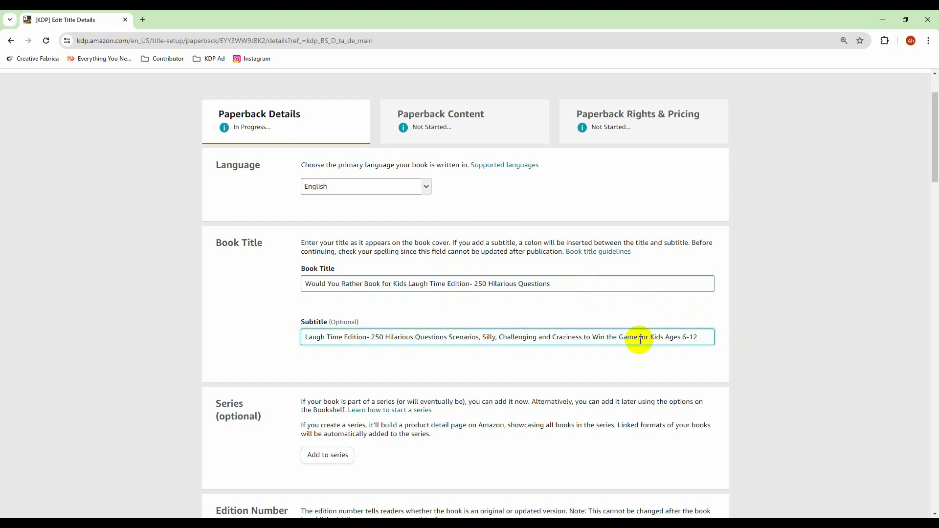
pyautogui.doubleClick(643, 340)
pyautogui.moveTo(646, 340); pyautogui.dragTo(703, 339)
pyautogui.hotkey('ctrl', 'c')
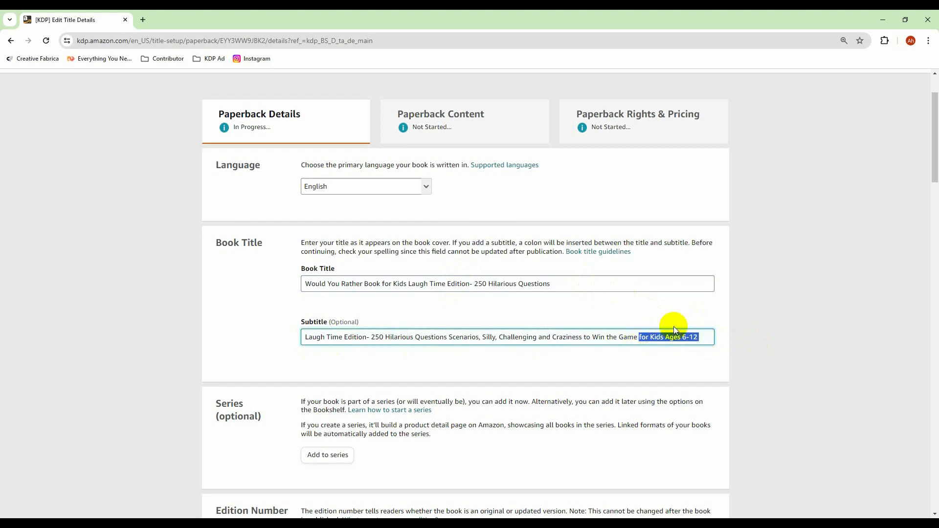
pyautogui.click(572, 287)
pyautogui.hotkey('ctrl', 'v')
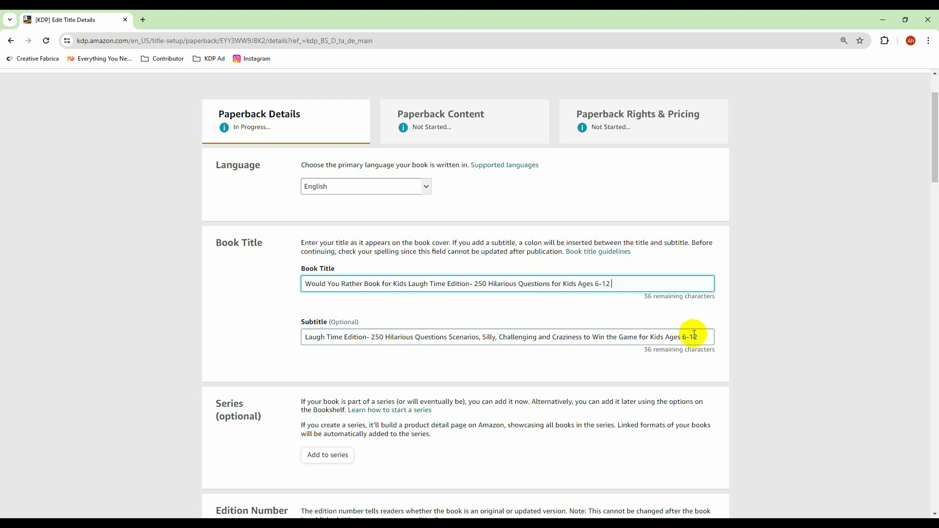
# Copy the complete subtitle text to the clipboard and clear the Subtitle field.
pyautogui.moveTo(704, 339); pyautogui.dragTo(256, 339)
pyautogui.hotkey('ctrl', 'c')
pyautogui.press('BackSpace')
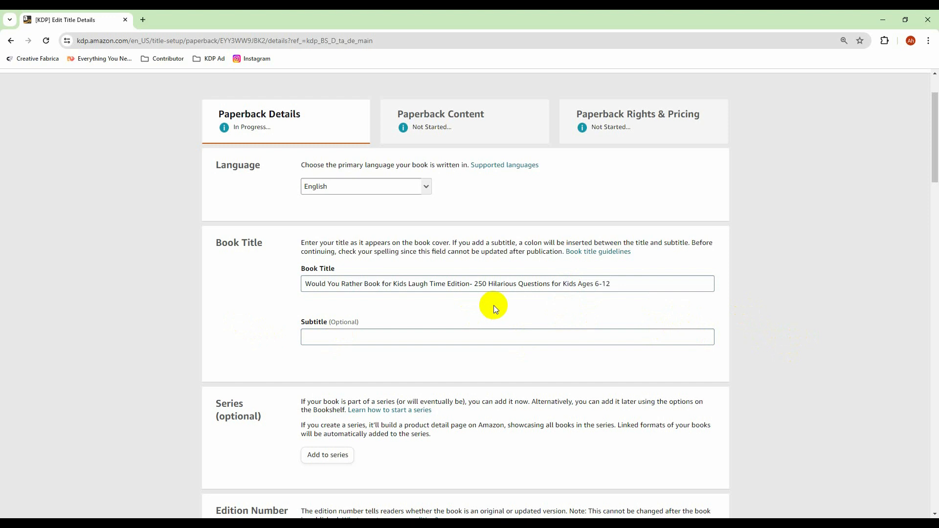
# Switch to the browser window with the Facebook group and view the Graphic Tech360 YouTube page.
pyautogui.click(187, 523)
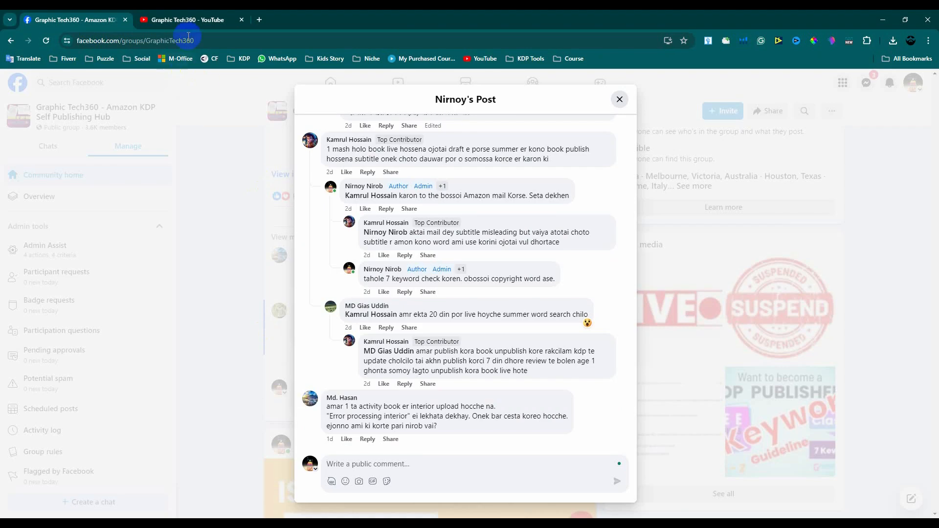
pyautogui.click(189, 20)
pyautogui.scroll(-2, 501, 346)
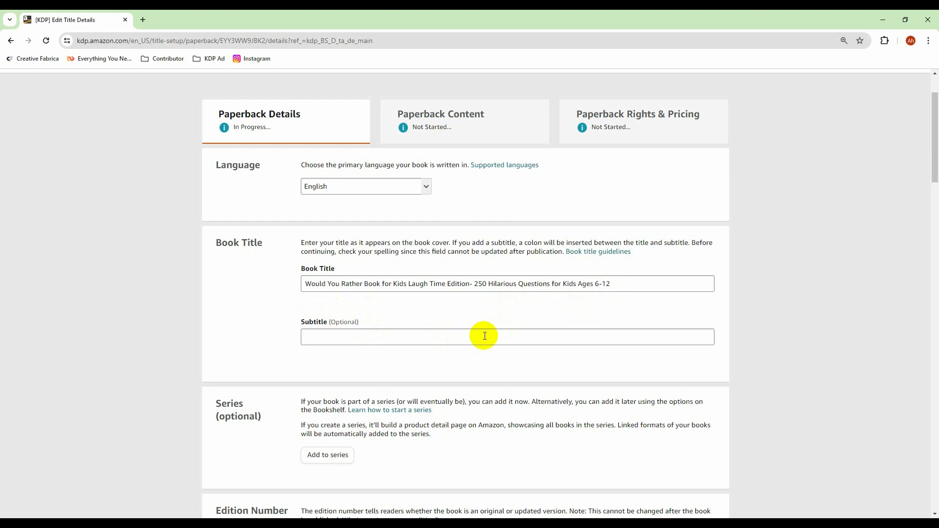
# In the KDP details, shorten the book title to "Would You Rather Book for Kids" by deleting the appended subtitle text.
pyautogui.moveTo(614, 285); pyautogui.dragTo(409, 286)
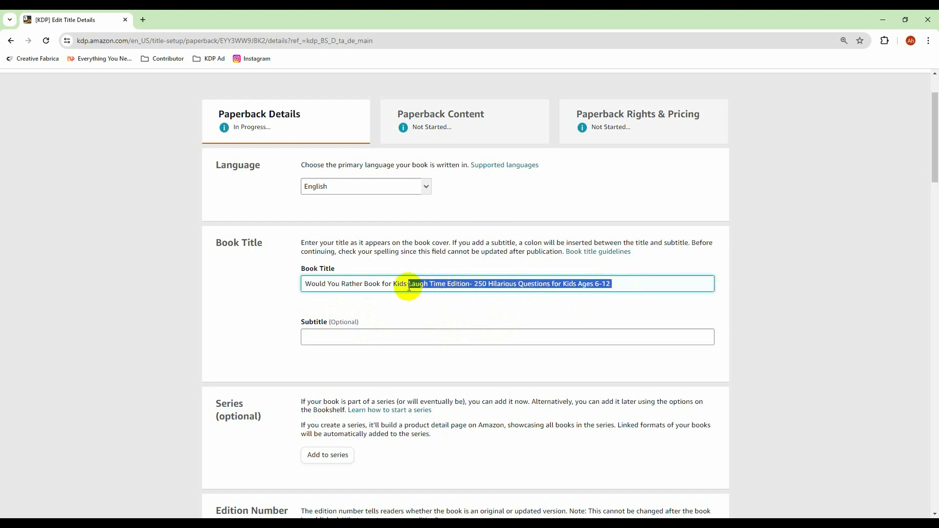
pyautogui.press('BackSpace')
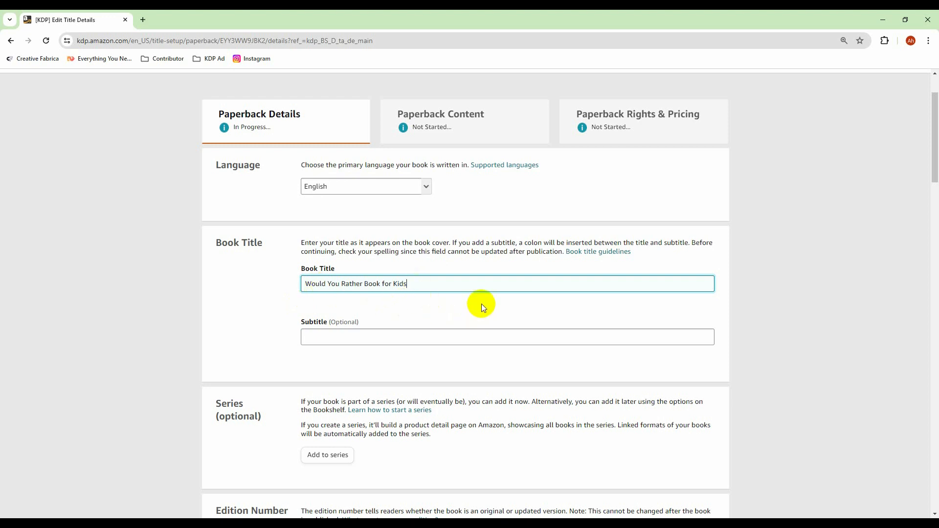
# Paste the copied "Laugh Time Edition- 250 Hilarious Questions Scenarios..." line from the Word document into the Subtitle field.
pyautogui.click(451, 516)
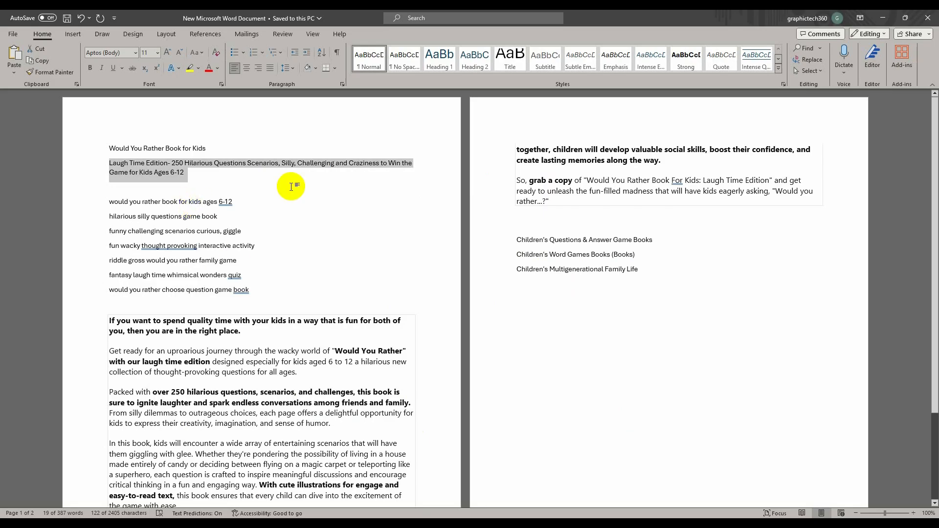
pyautogui.click(883, 18)
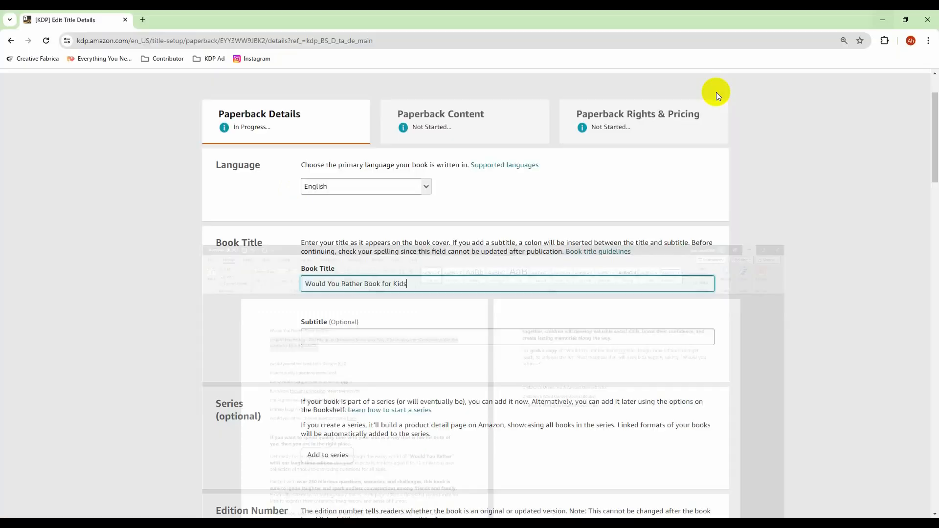
pyautogui.click(389, 334)
pyautogui.hotkey('ctrl', 'v')
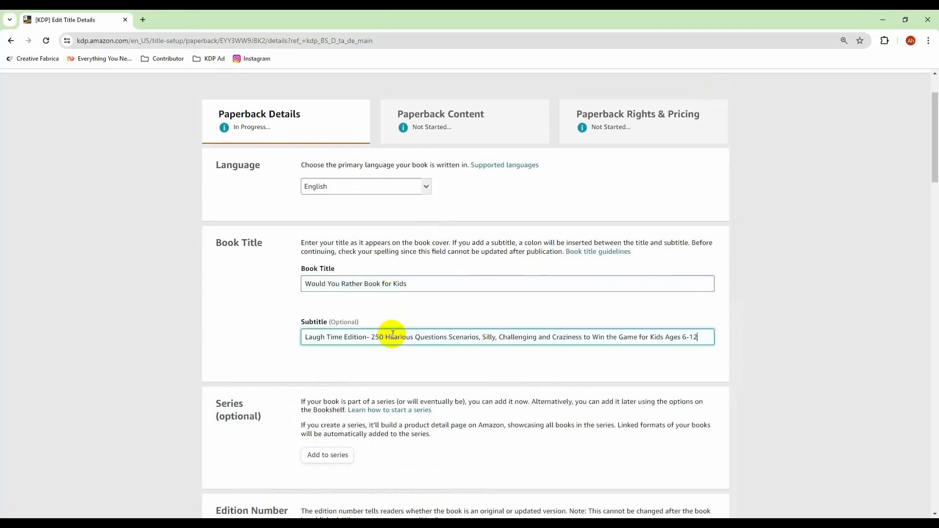
pyautogui.click(282, 317)
# Enter "ABC" as the last name of the primary author, leaving the series and edition number fields empty.
pyautogui.scroll(-4, 541, 315)
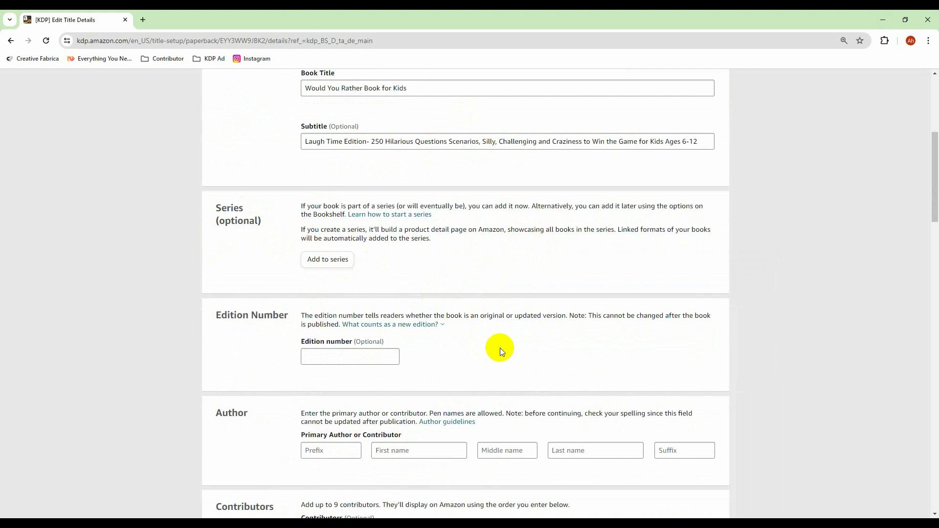
pyautogui.scroll(1, 501, 351)
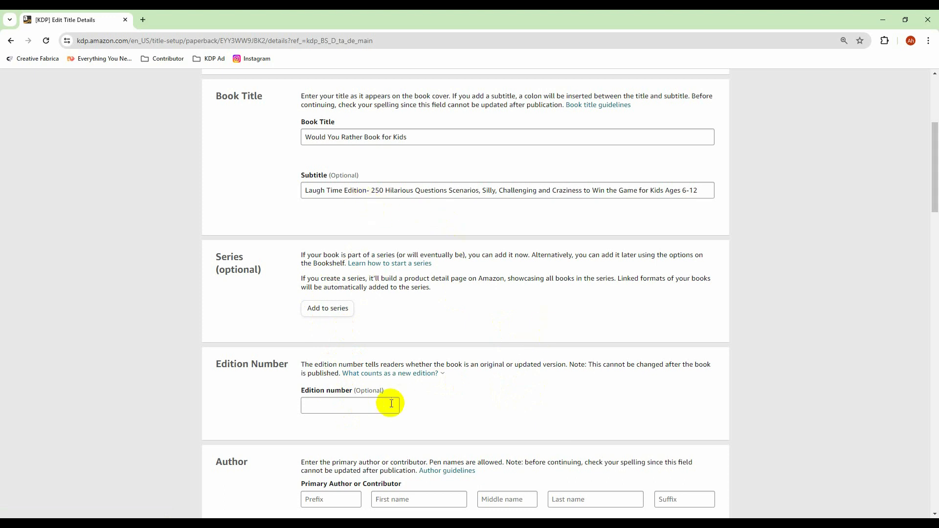
pyautogui.scroll(-3, 538, 297)
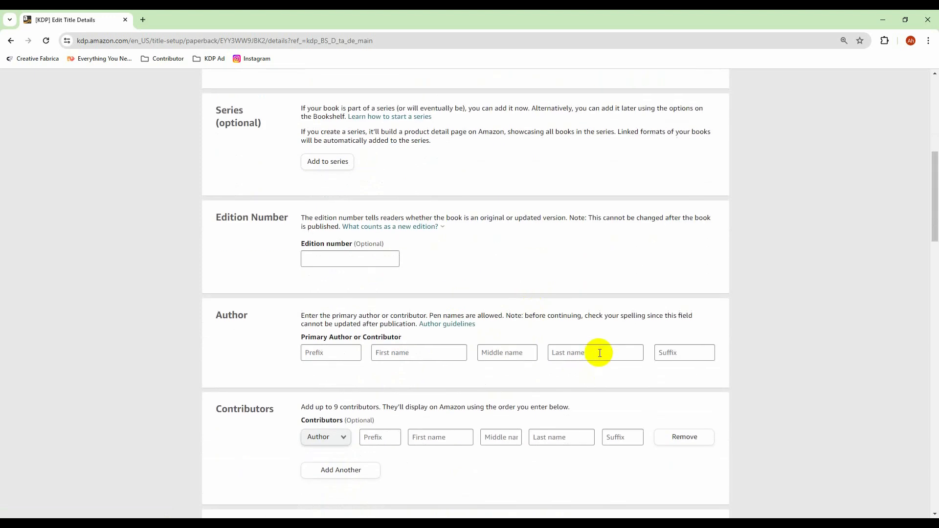
pyautogui.click(600, 352)
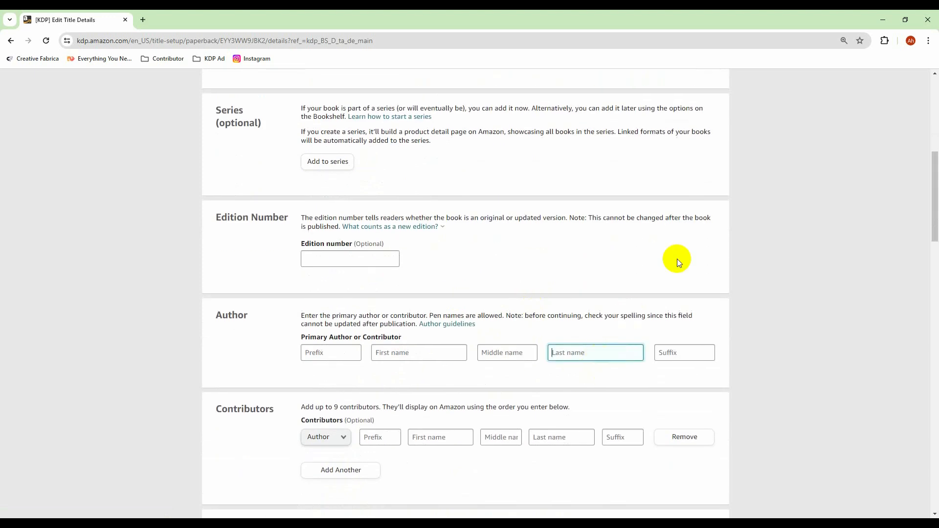
pyautogui.write('ABC')
pyautogui.click(594, 366)
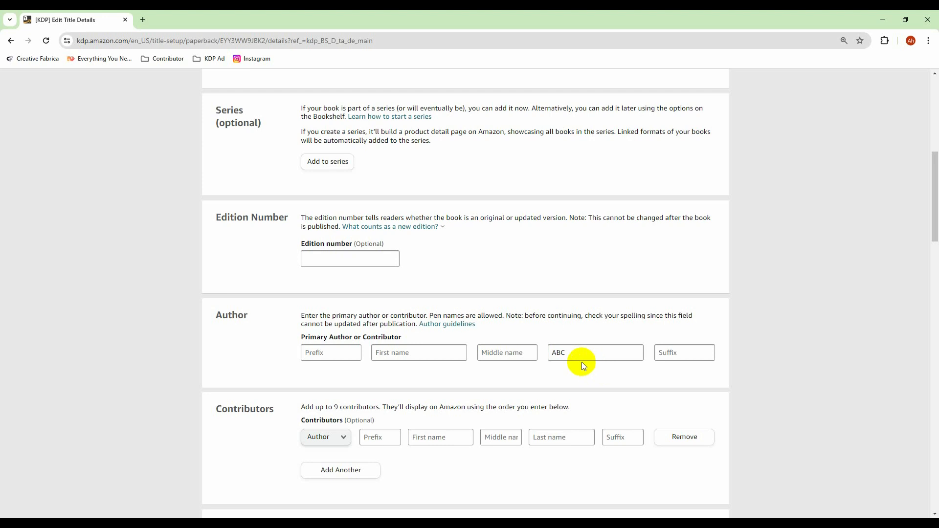
# Change the primary author's last name to "A J publisher".
pyautogui.click(576, 355)
pyautogui.press('BackSpace')
pyautogui.press('BackSpace')
pyautogui.write('J')
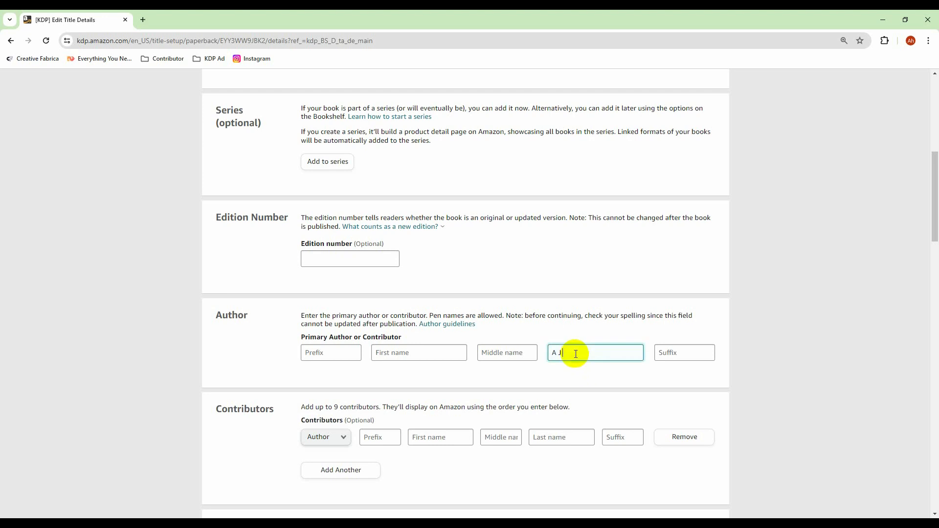
pyautogui.write(' publisher')
# Copy the pen name "A J publisher", search Google for it in a new browser tab and examine the results for existing publishers.
pyautogui.moveTo(606, 353); pyautogui.dragTo(554, 353)
pyautogui.hotkey('ctrl', 'c')
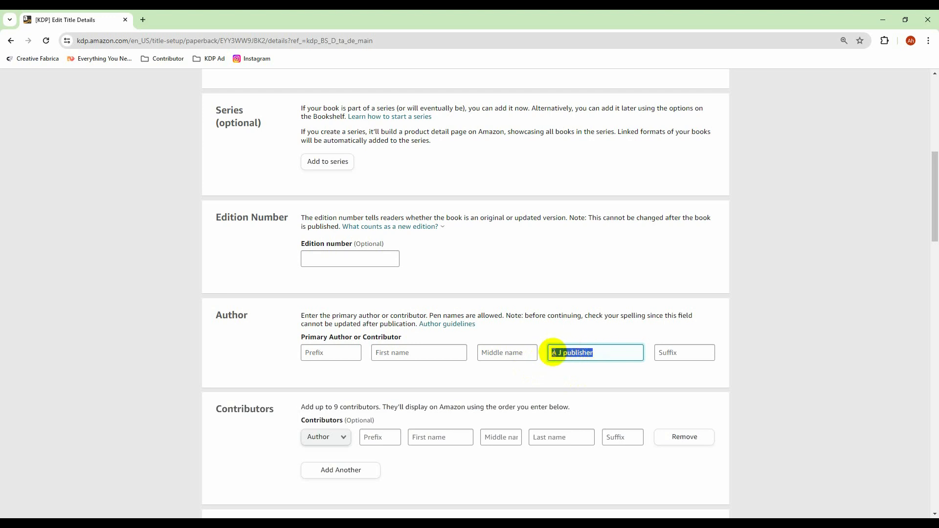
pyautogui.click(145, 20)
pyautogui.hotkey('ctrl', 'v')
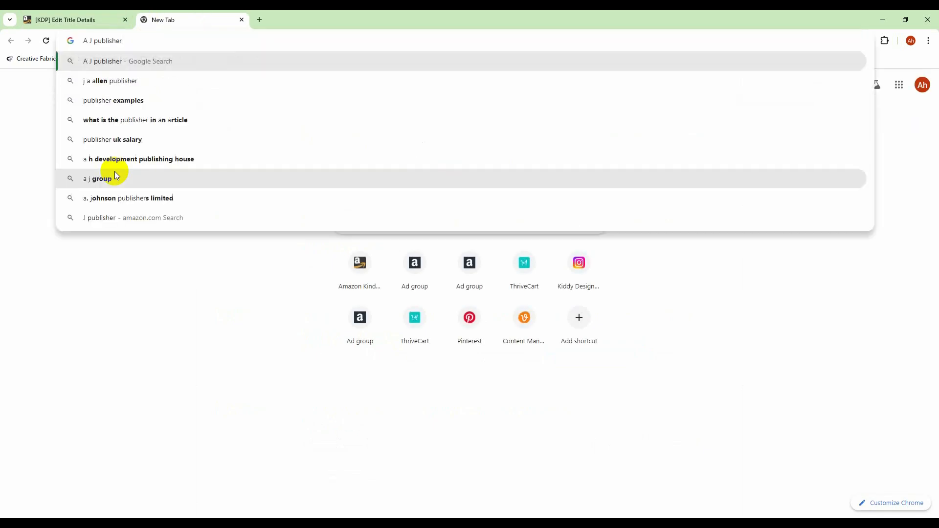
pyautogui.press('Return')
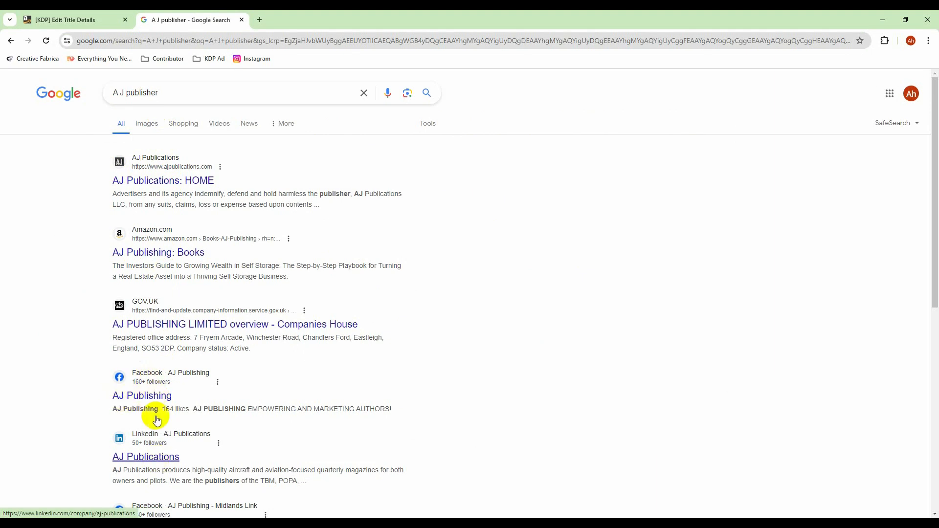
pyautogui.moveTo(158, 92); pyautogui.dragTo(118, 92)
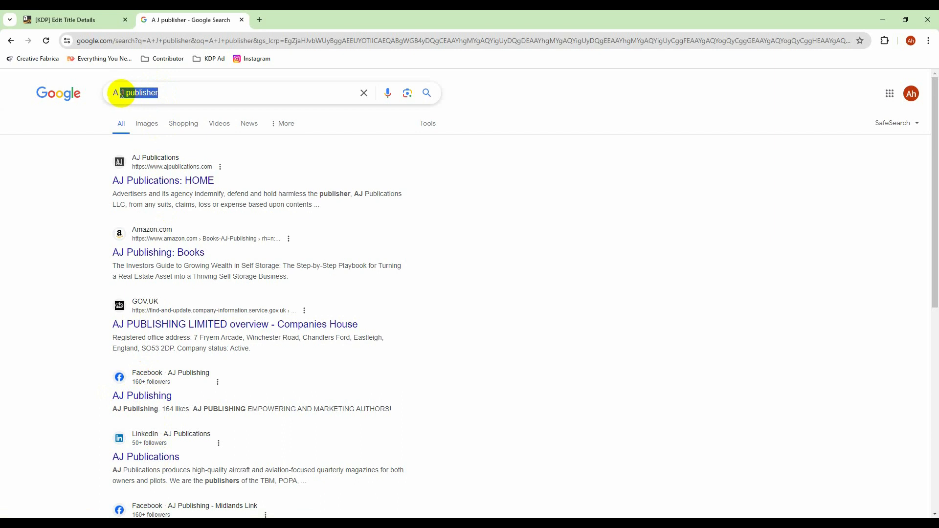
pyautogui.click(83, 251)
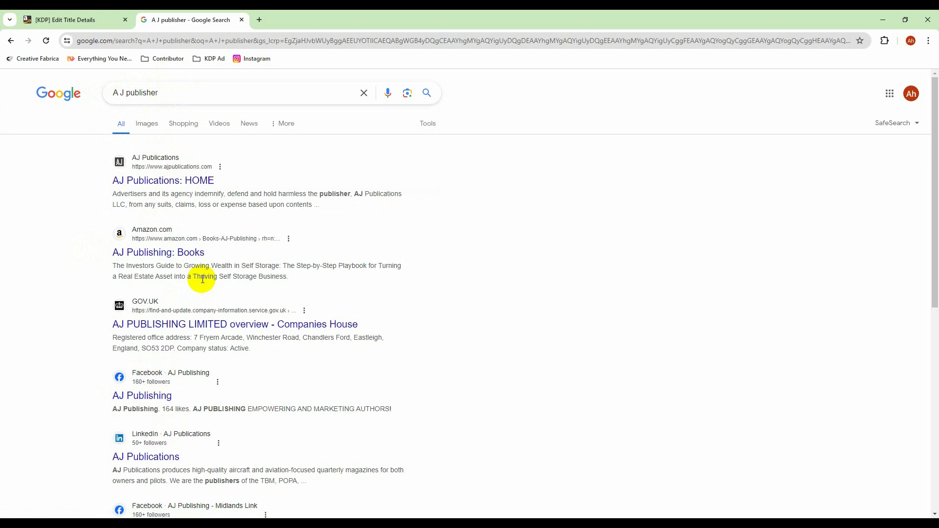
# Return to the KDP title details and replace the primary author's last name with "ABC".
pyautogui.click(87, 22)
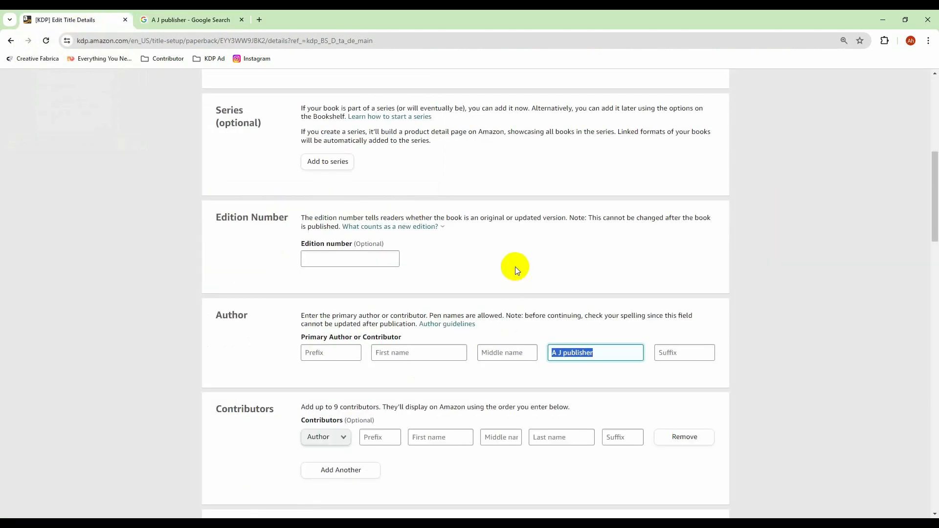
pyautogui.write('ABC')
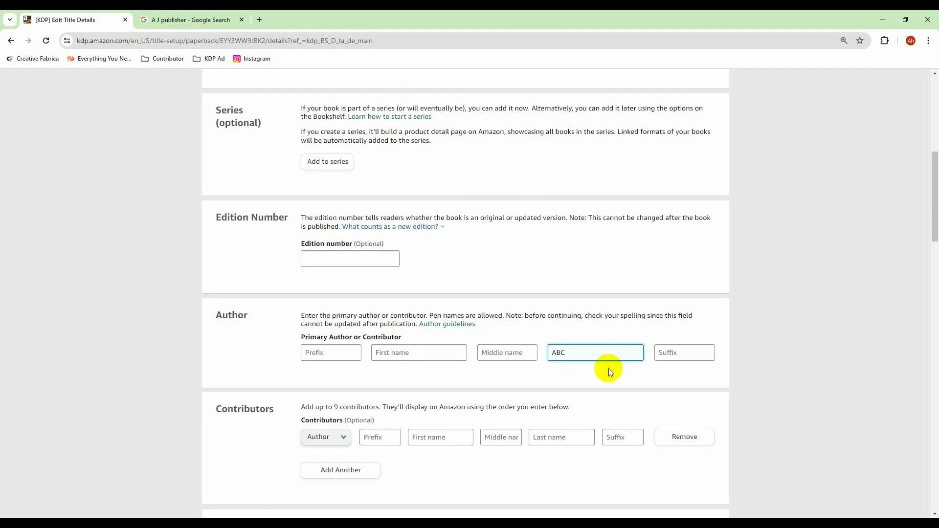
pyautogui.click(609, 368)
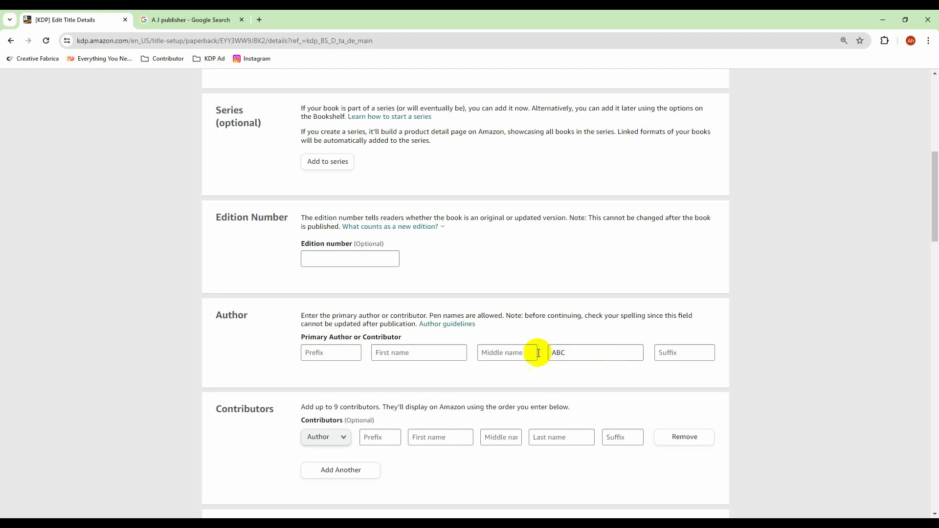
# Copy the full book description, from "If you want to spend quality time" to "Would you rather...?", from Word into the KDP Description.
pyautogui.scroll(-2, 744, 283)
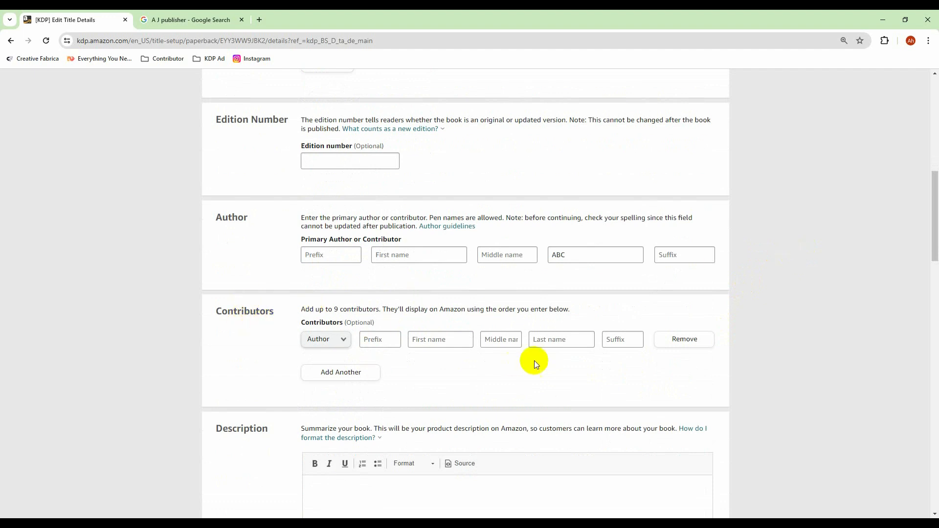
pyautogui.scroll(-3, 529, 338)
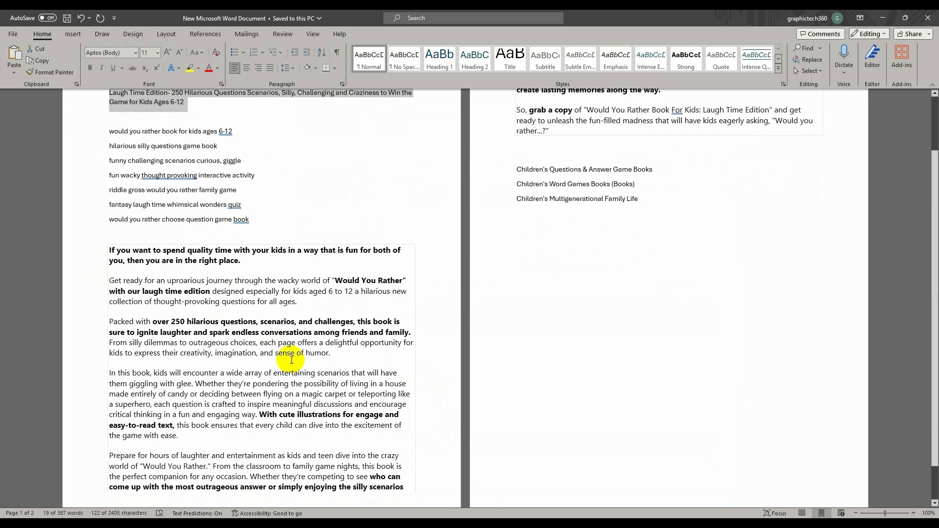
pyautogui.moveTo(110, 252); pyautogui.dragTo(554, 131)
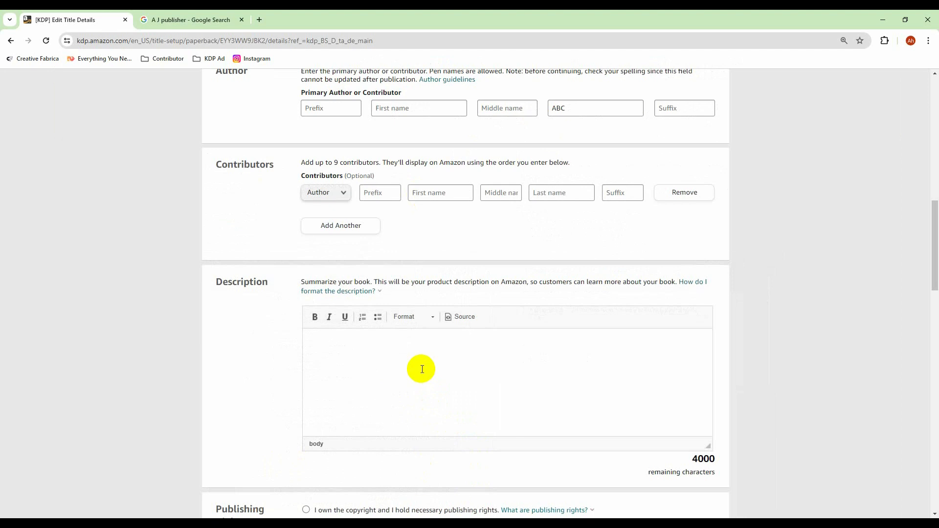
pyautogui.hotkey('ctrl', 'v')
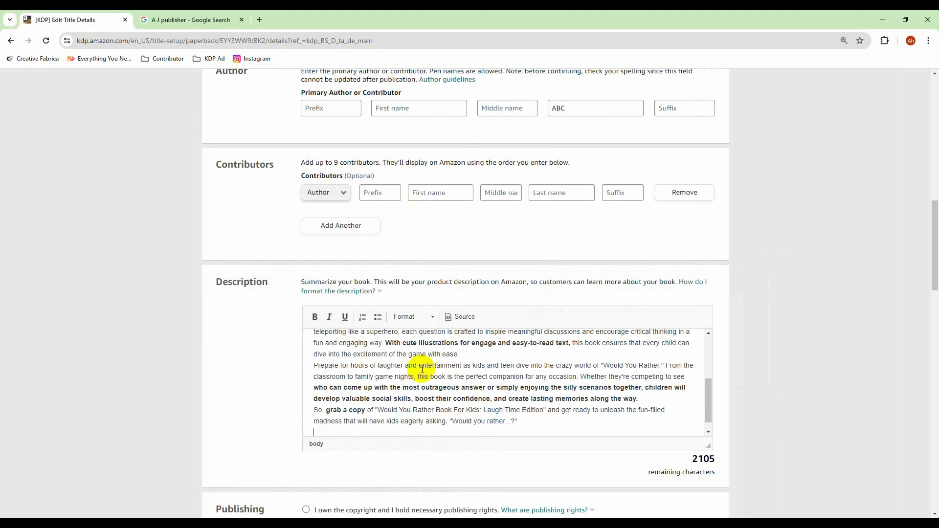
# Examine the bold text and paragraph spacing of the pasted description and compare them with the Word document.
pyautogui.scroll(5, 463, 386)
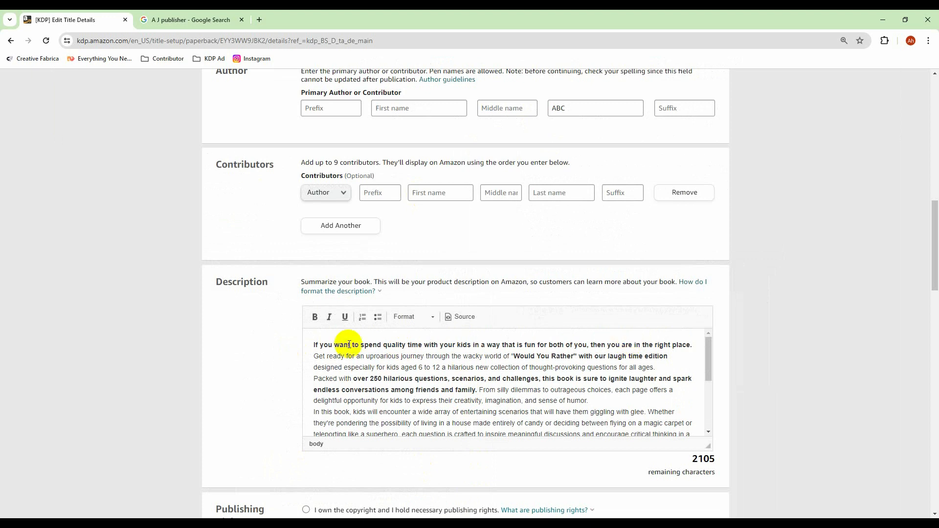
pyautogui.moveTo(314, 345); pyautogui.dragTo(691, 343)
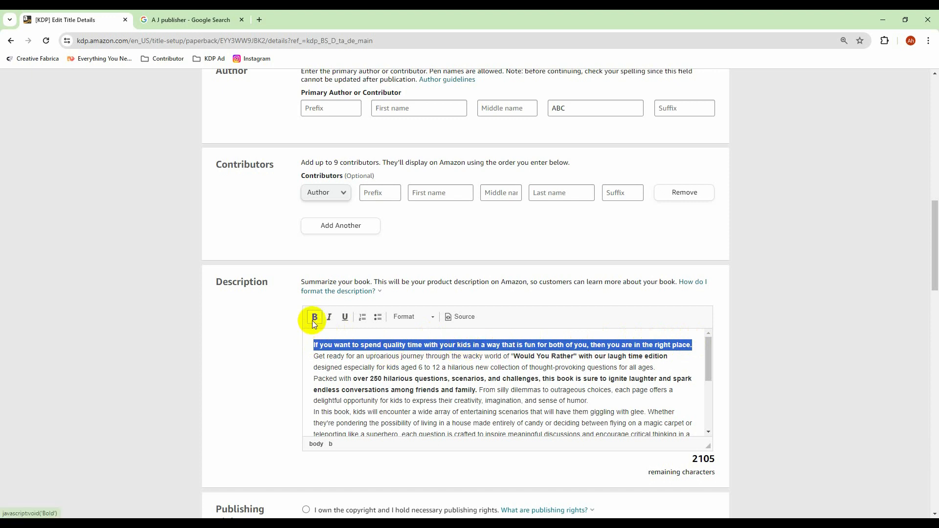
pyautogui.click(314, 343)
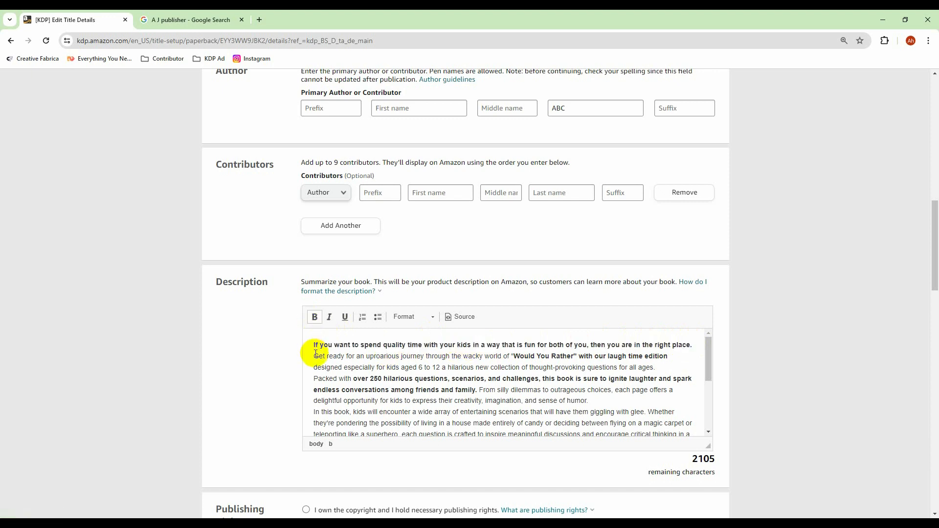
pyautogui.moveTo(315, 357); pyautogui.dragTo(450, 357)
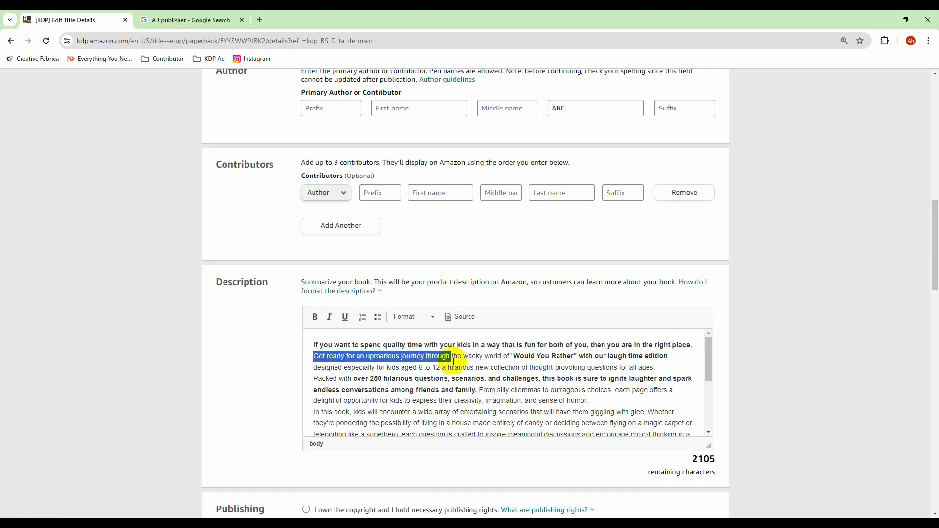
pyautogui.click(314, 345)
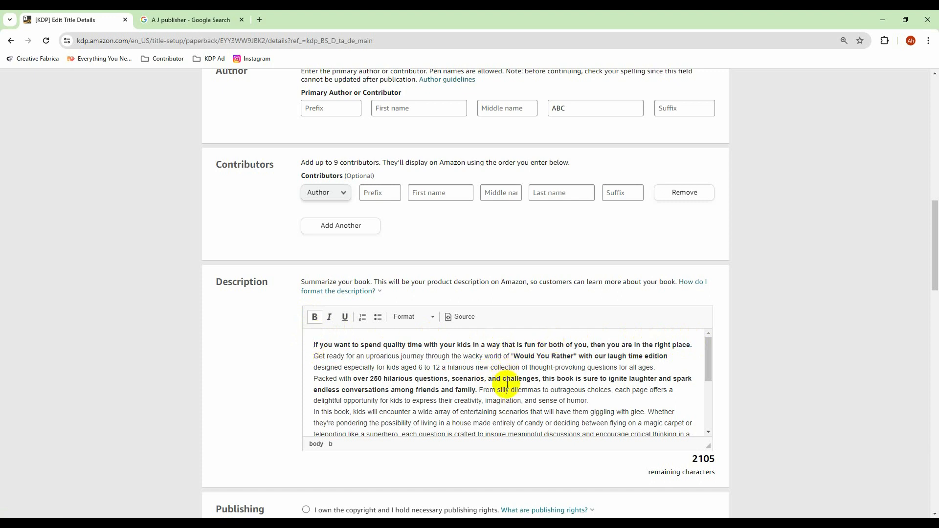
pyautogui.scroll(-1, 507, 385)
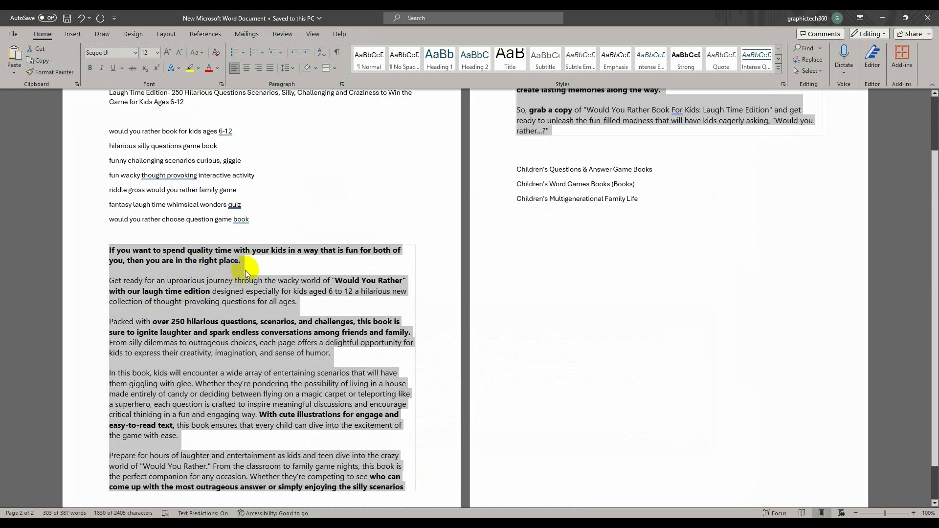
pyautogui.click(444, 524)
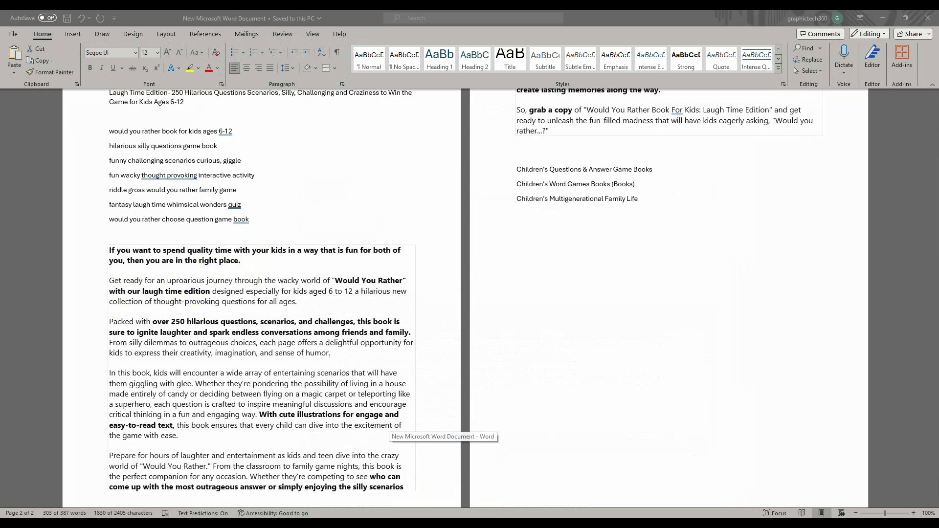
pyautogui.scroll(2, 459, 380)
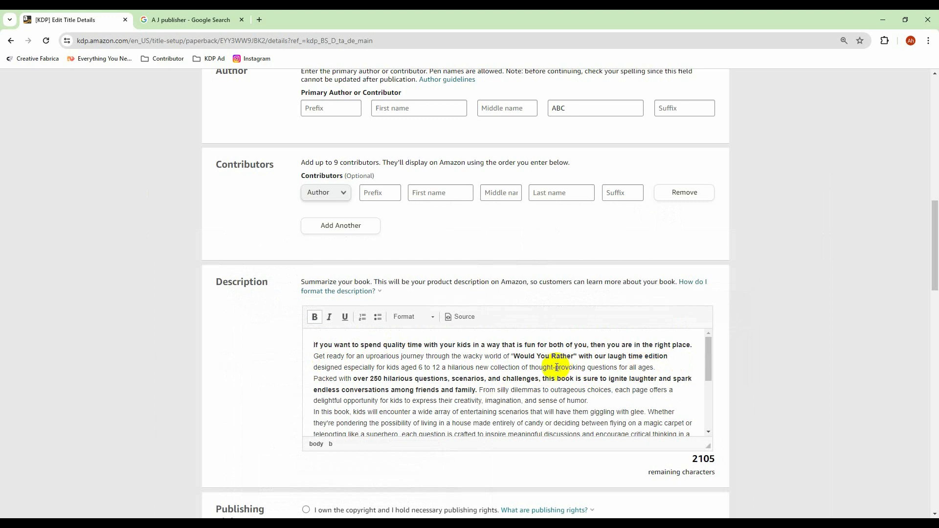
# Insert a blank line after each of the first three paragraphs of the KDP description, matching the spacing in the Word document.
pyautogui.click(696, 347)
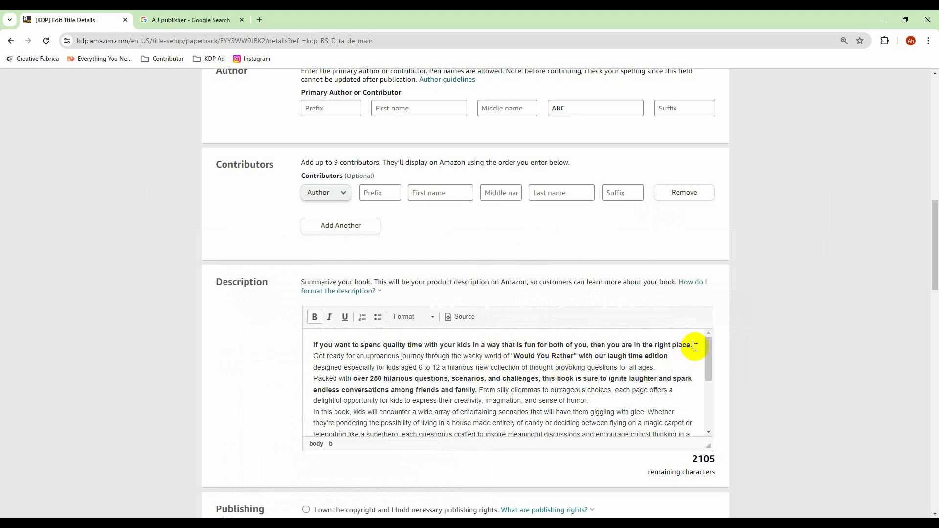
pyautogui.press('Return')
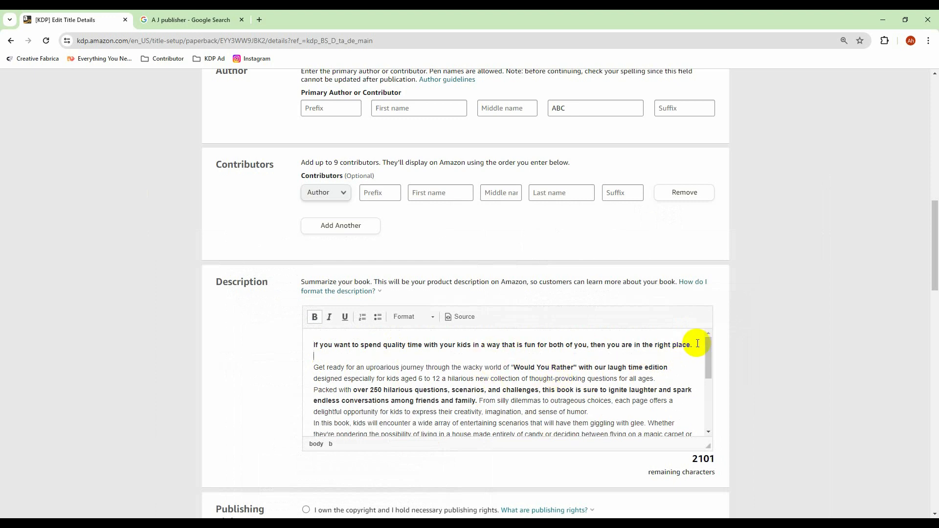
pyautogui.hotkey('alt', 'Tab')
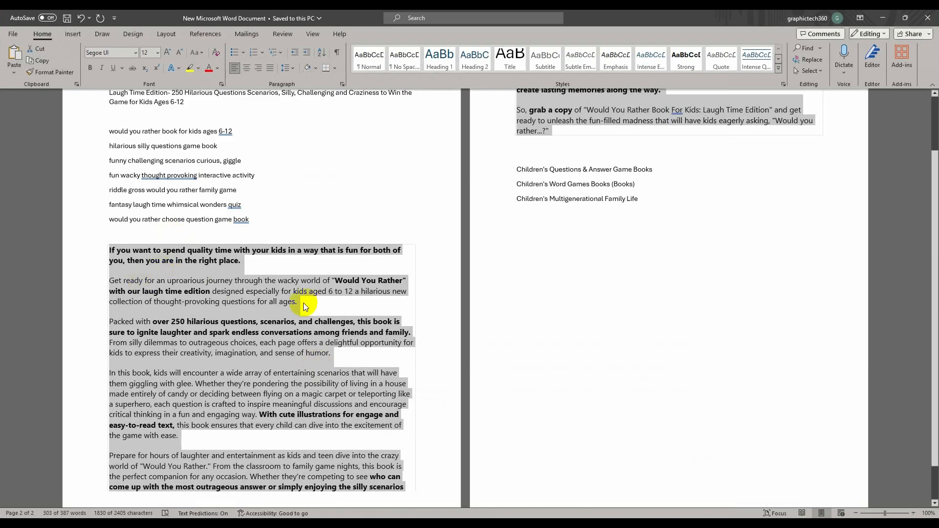
pyautogui.hotkey('alt', 'Tab')
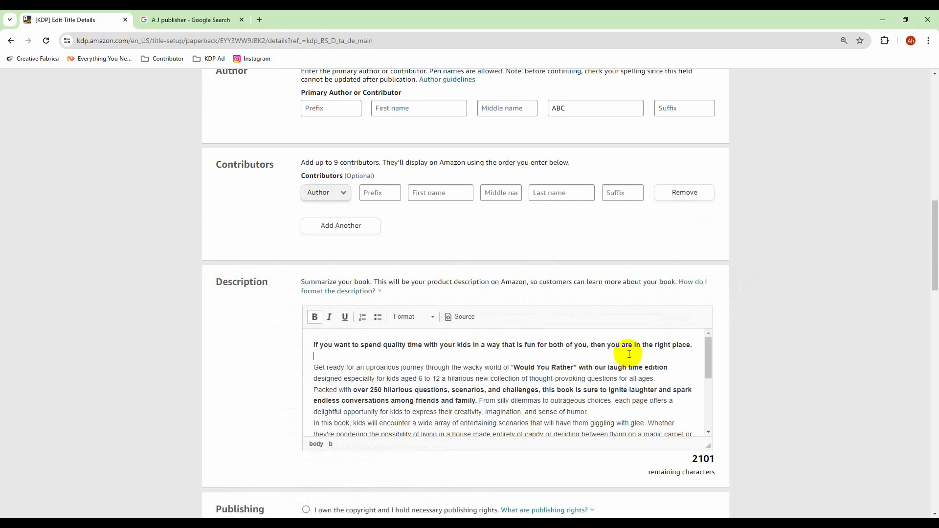
pyautogui.click(657, 379)
pyautogui.press('Return')
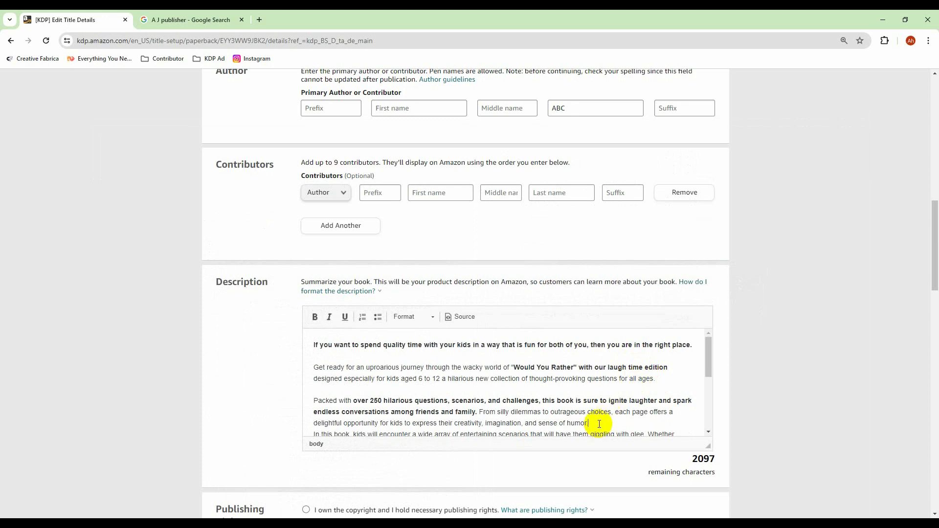
pyautogui.press('Return')
pyautogui.hotkey('ctrl', 'v')
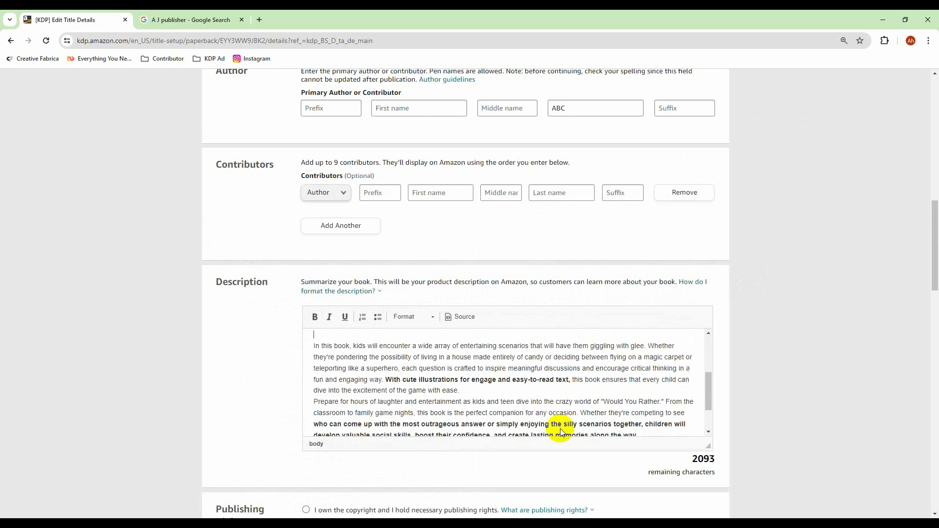
# Insert blank lines before the "Prepare for hours of laughter" and "So, grab a copy" paragraphs of the KDP description.
pyautogui.hotkey('alt', 'Tab')
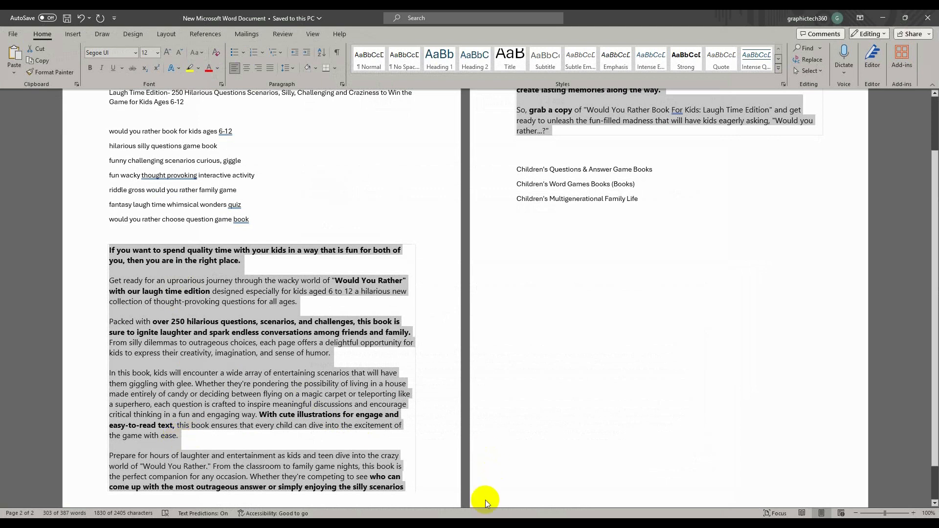
pyautogui.hotkey('alt', 'Tab')
pyautogui.scroll(-1, 509, 427)
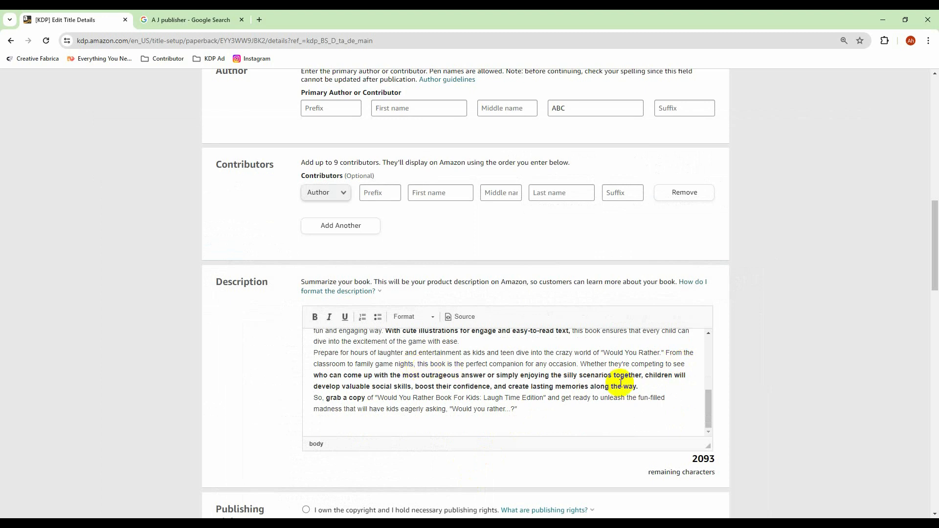
pyautogui.click(315, 399)
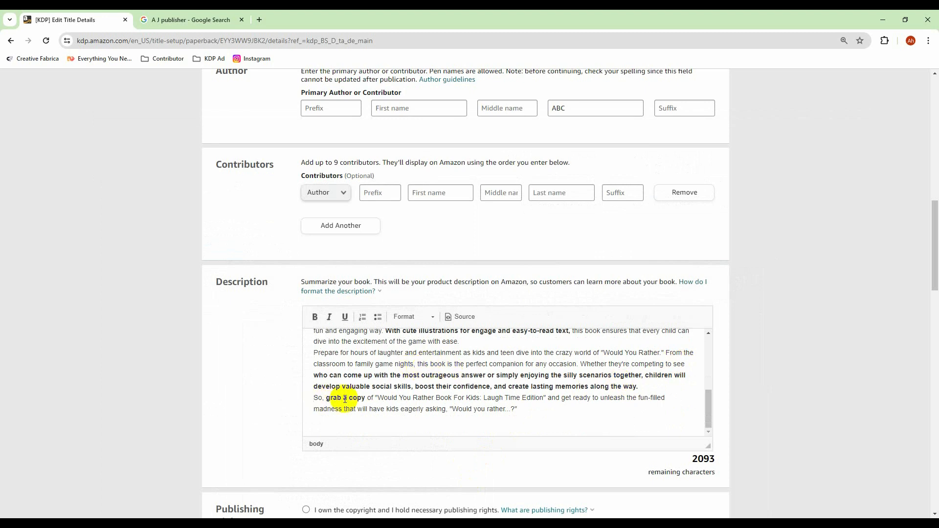
pyautogui.press('Return')
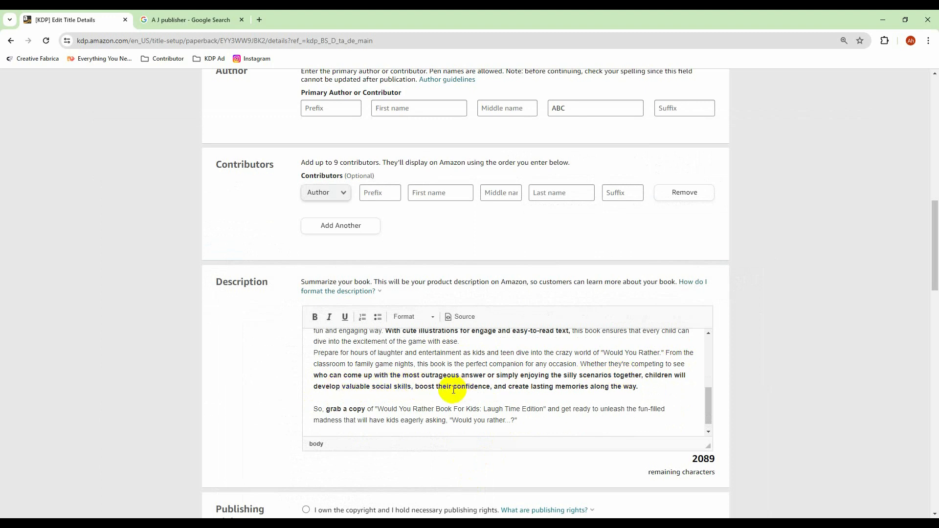
pyautogui.click(460, 342)
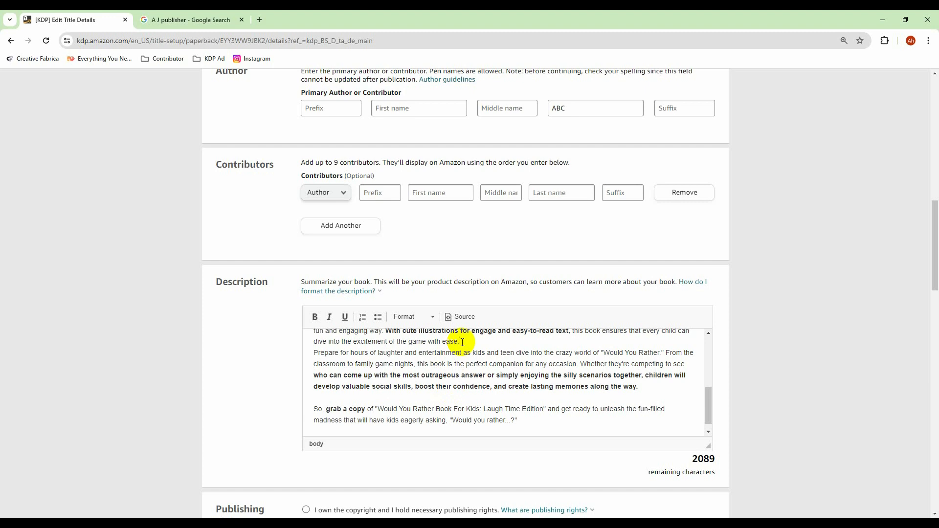
pyautogui.press('Return')
# Enlarge the Description editor downward until the full book description fits without scrolling.
pyautogui.scroll(6, 462, 347)
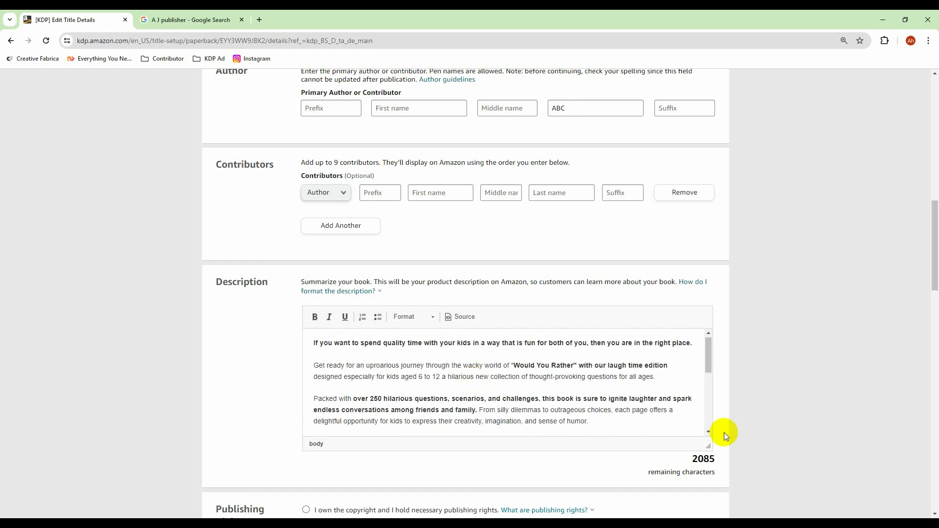
pyautogui.scroll(-4, 781, 281)
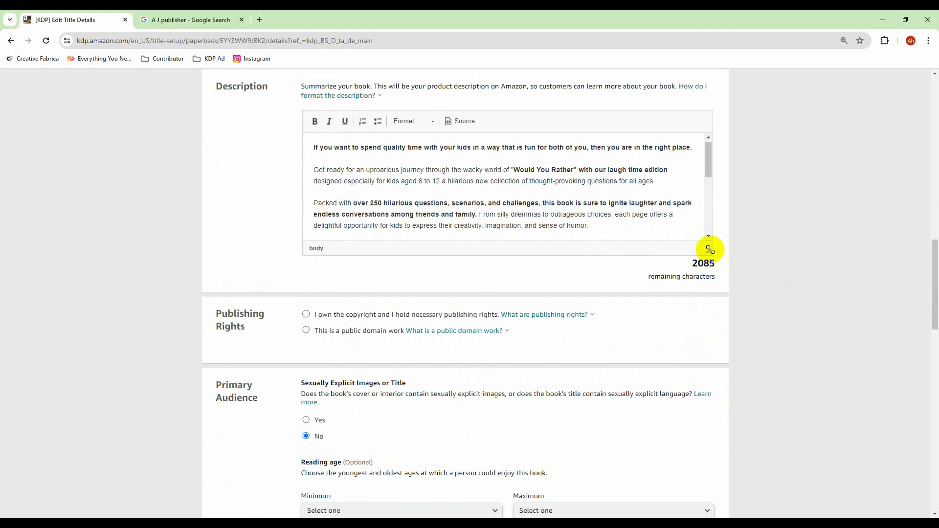
pyautogui.moveTo(709, 250); pyautogui.dragTo(718, 419)
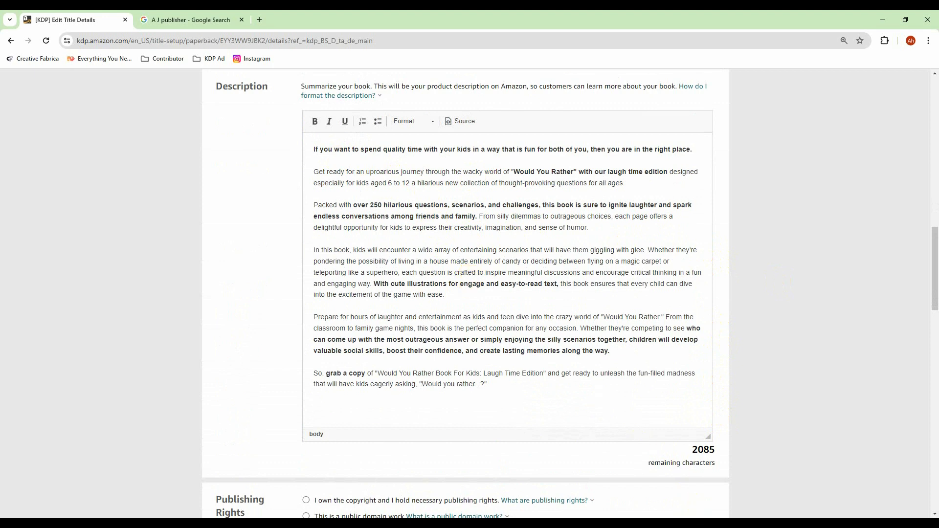
# Switch to the Kindlepreneur Book Description Generator, paste the book description and accept removal of its pre-formatted information.
pyautogui.click(464, 524)
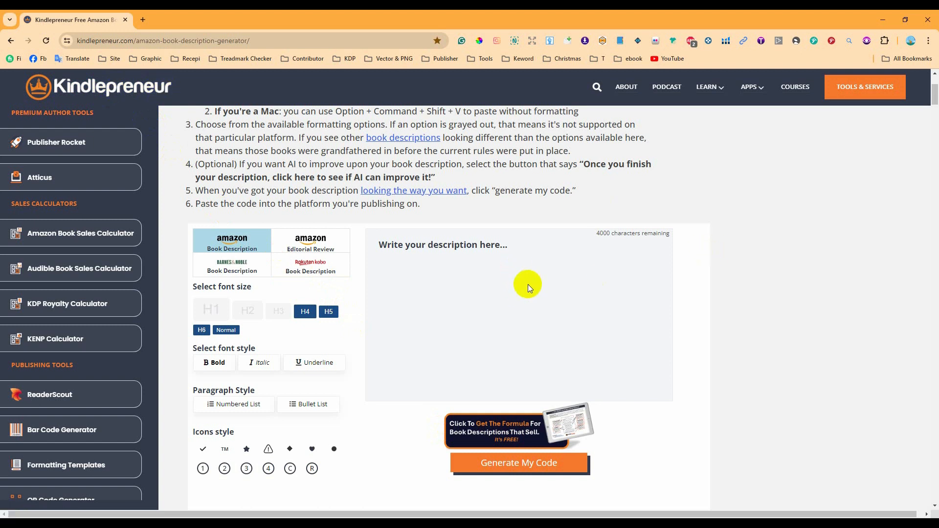
pyautogui.click(520, 274)
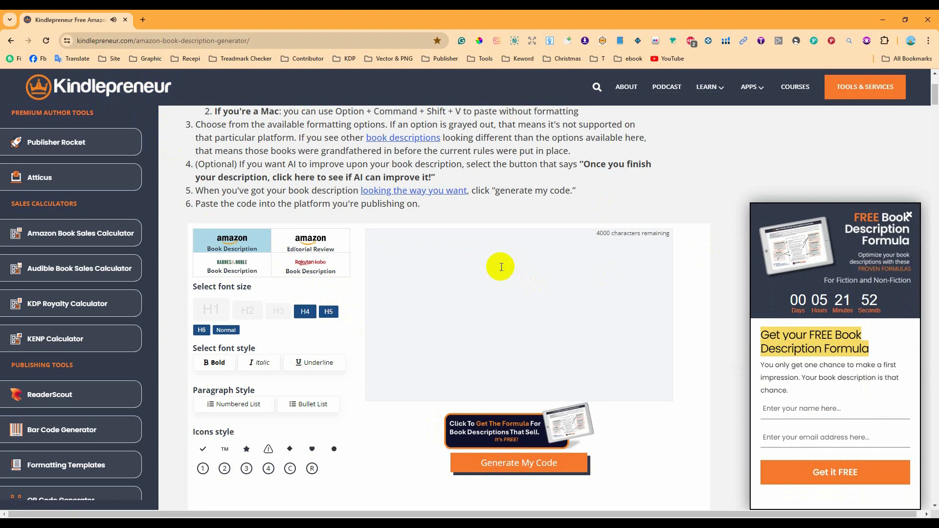
pyautogui.hotkey('ctrl', 'v')
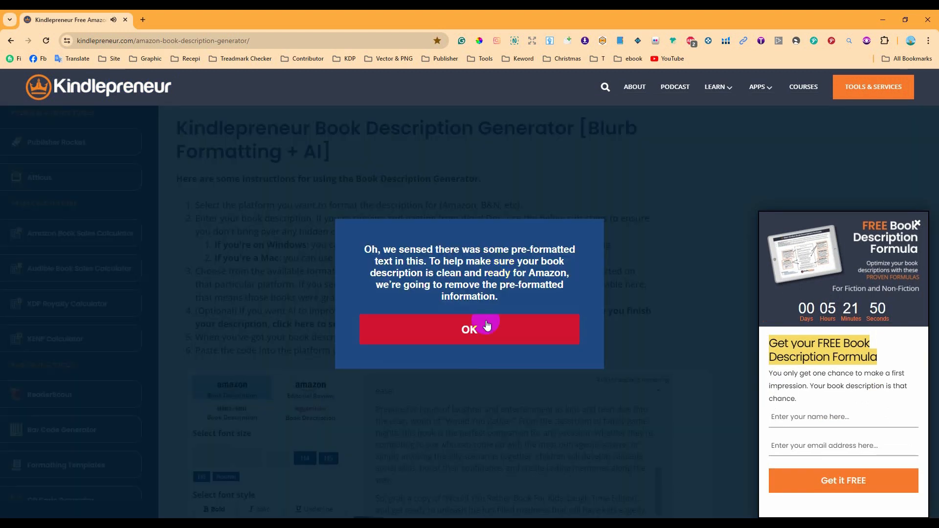
pyautogui.click(468, 327)
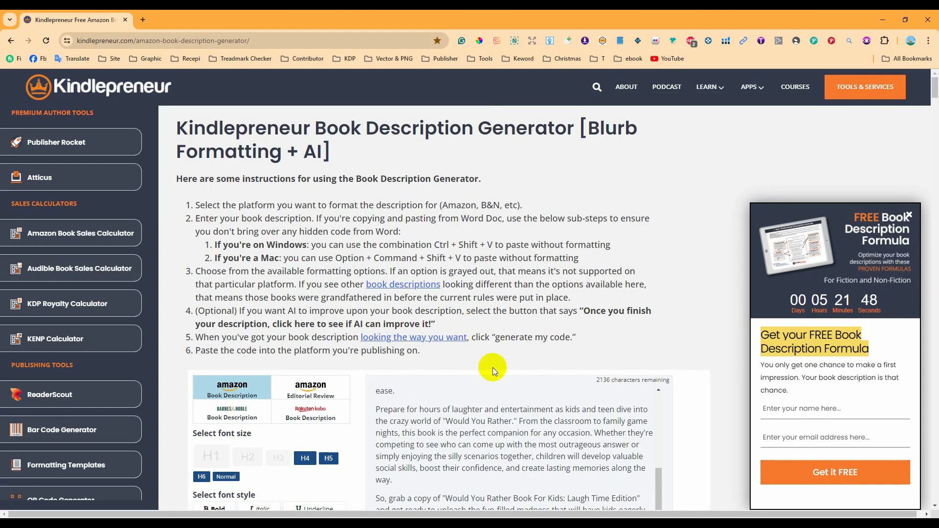
pyautogui.scroll(-5, 492, 368)
pyautogui.scroll(10, 490, 211)
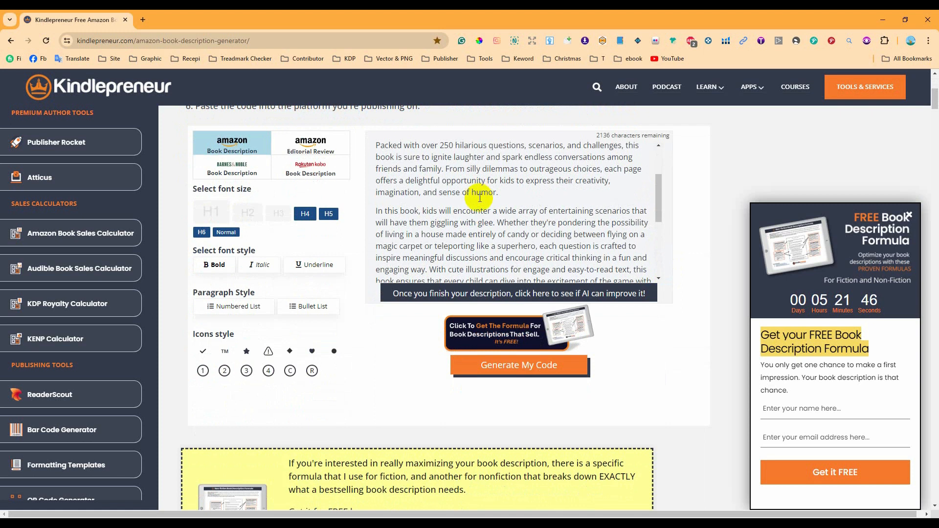
pyautogui.scroll(2, 516, 218)
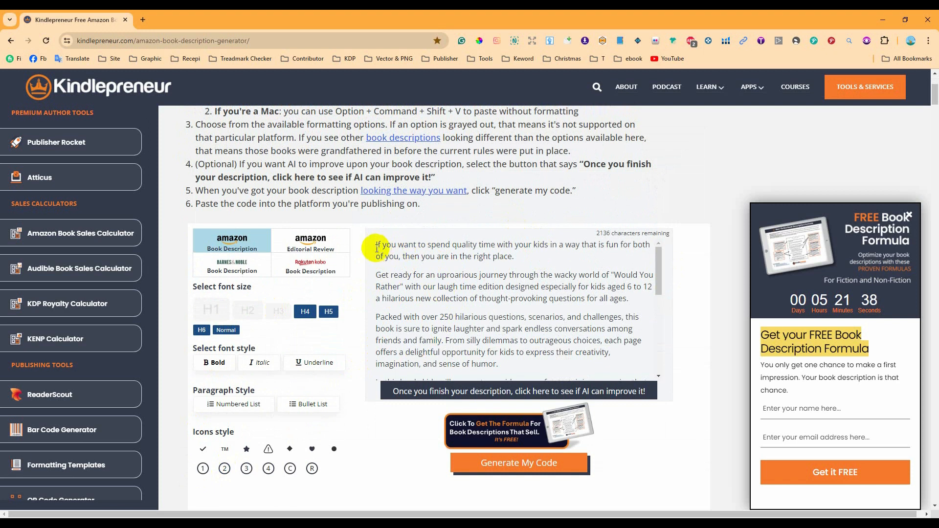
# Bold the opening sentence and the phrase "Would You Rather" with our laugh time edition in the generator's description.
pyautogui.moveTo(377, 245); pyautogui.dragTo(516, 257)
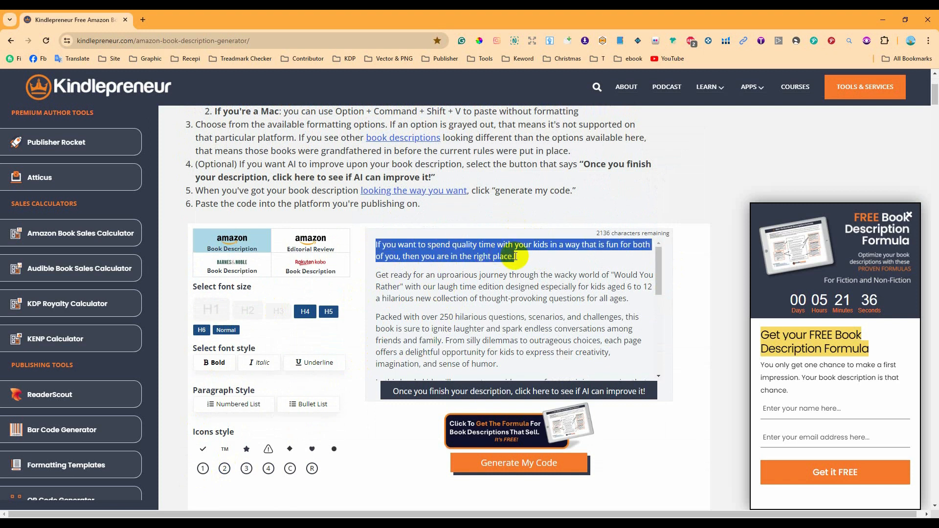
pyautogui.click(214, 363)
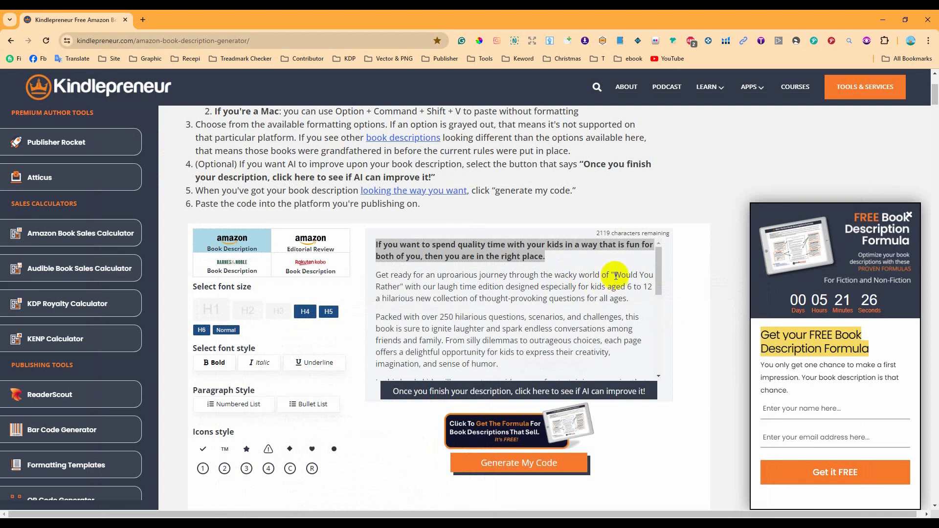
pyautogui.moveTo(613, 274); pyautogui.dragTo(509, 287)
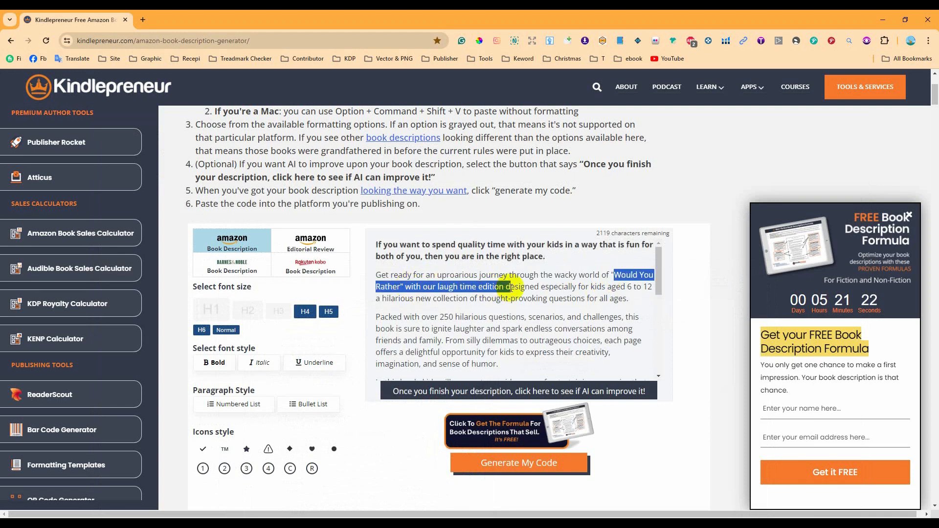
pyautogui.click(213, 362)
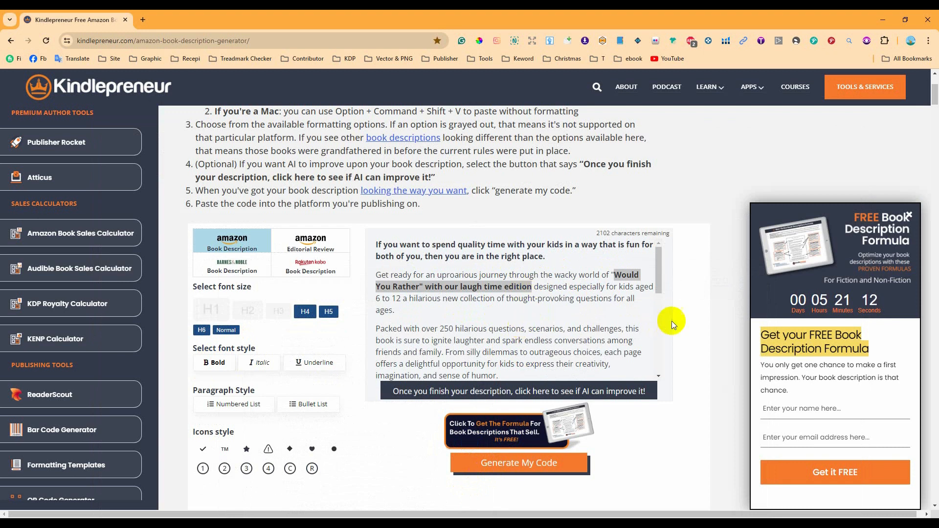
# Bold "grab a copy" in the final paragraph of the generator's description.
pyautogui.scroll(-1, 700, 298)
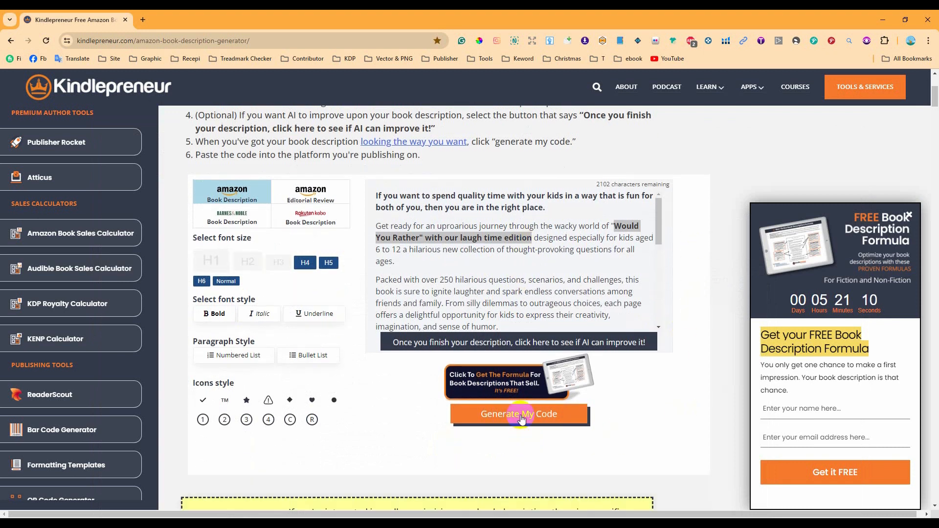
pyautogui.scroll(-5, 502, 273)
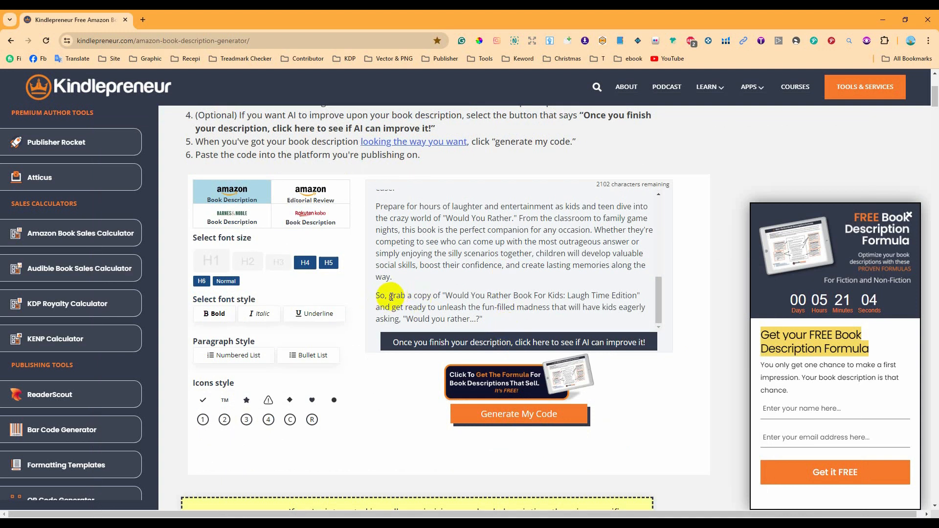
pyautogui.moveTo(392, 297); pyautogui.dragTo(427, 295)
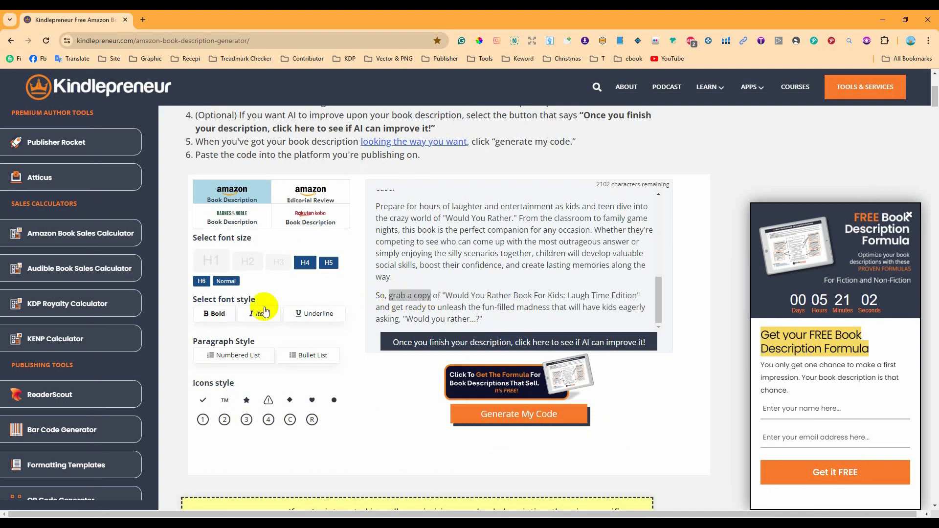
pyautogui.click(213, 313)
pyautogui.click(505, 299)
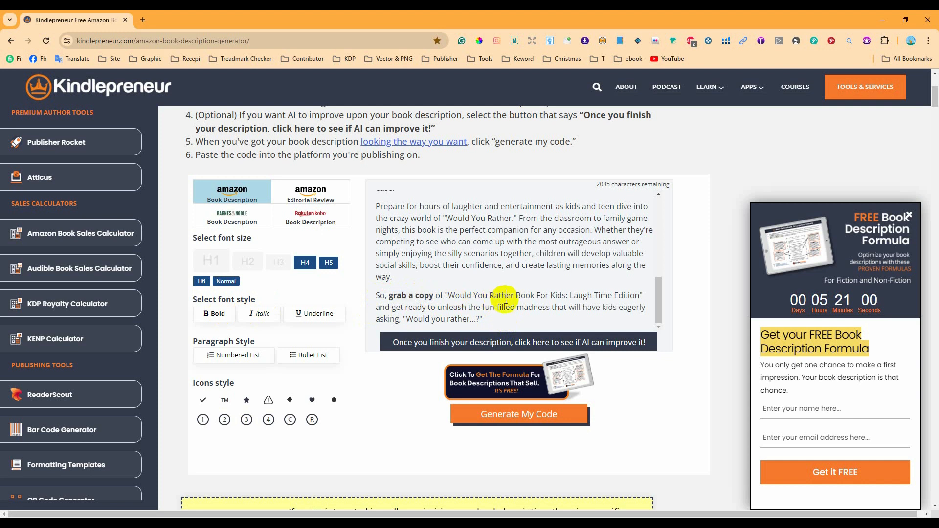
# Generate the HTML code for the formatted Amazon book description and copy it.
pyautogui.click(518, 421)
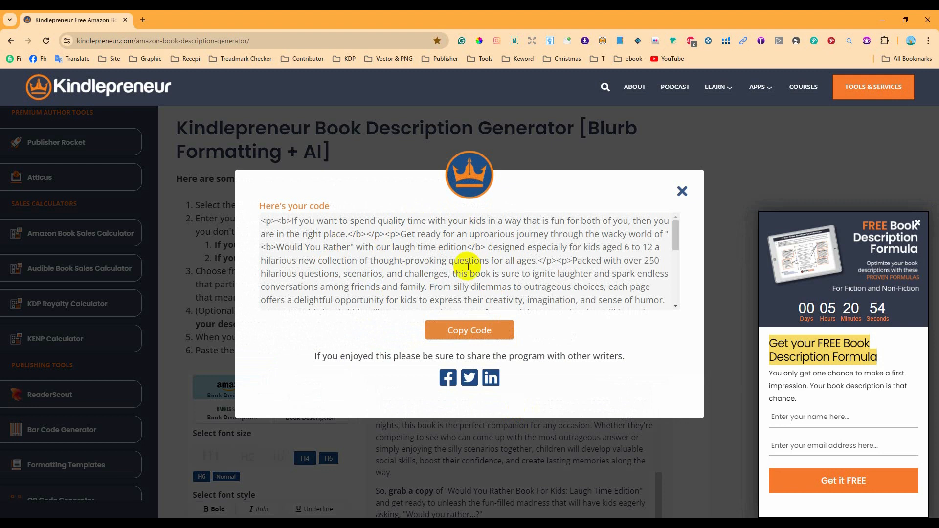
pyautogui.click(474, 335)
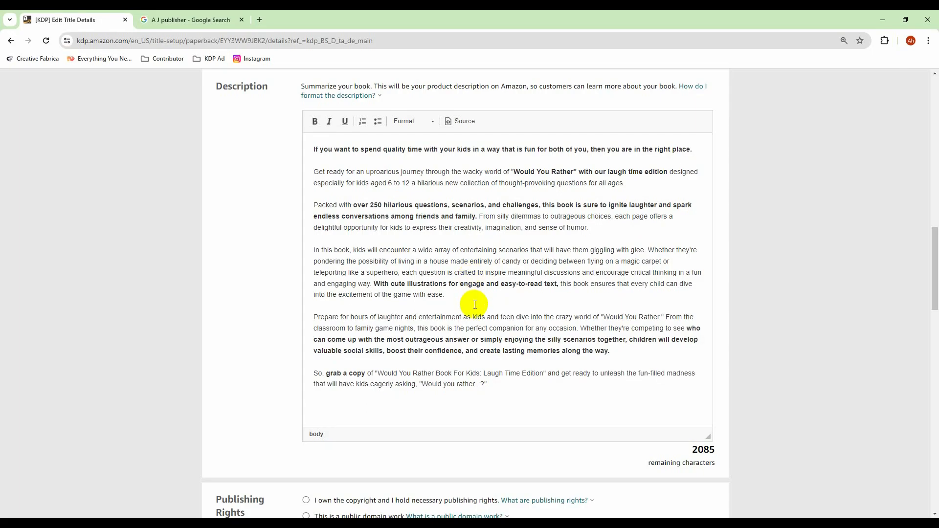
# Try replacing the entire KDP description with the copied HTML code, and undo the replacement.
pyautogui.hotkey('ctrl', 'a')
pyautogui.hotkey('ctrl', 'v')
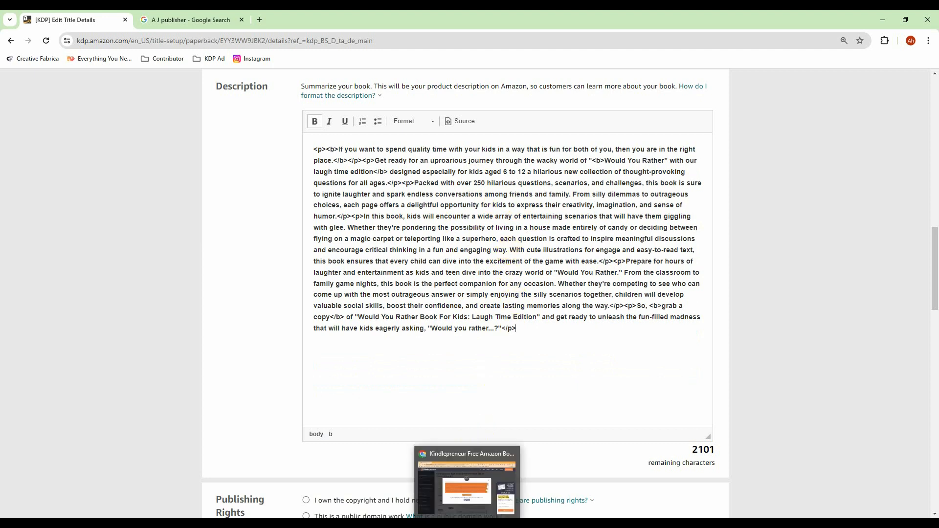
pyautogui.click(467, 459)
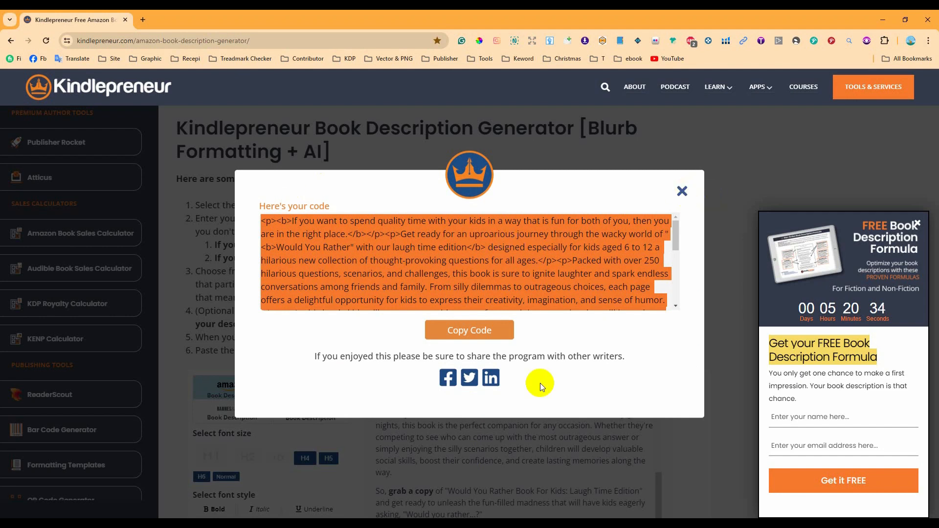
pyautogui.click(469, 494)
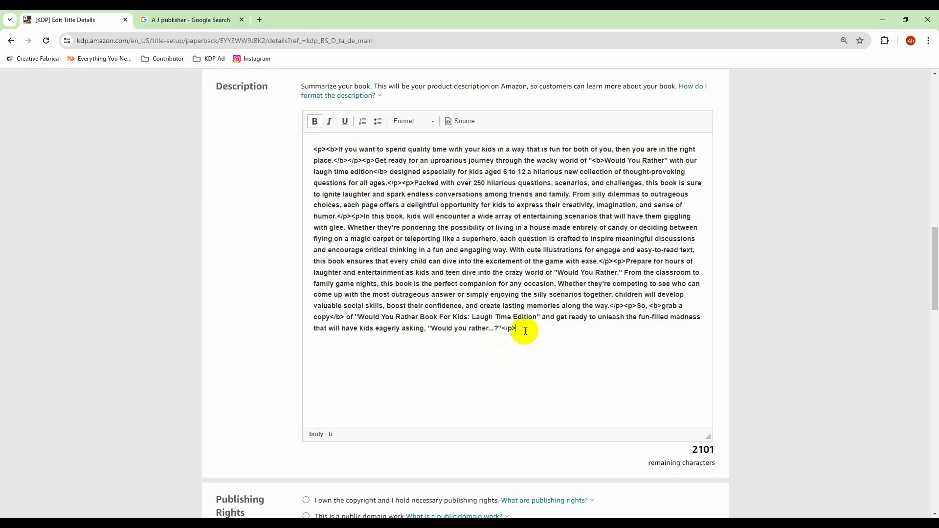
pyautogui.hotkey('ctrl', 'z')
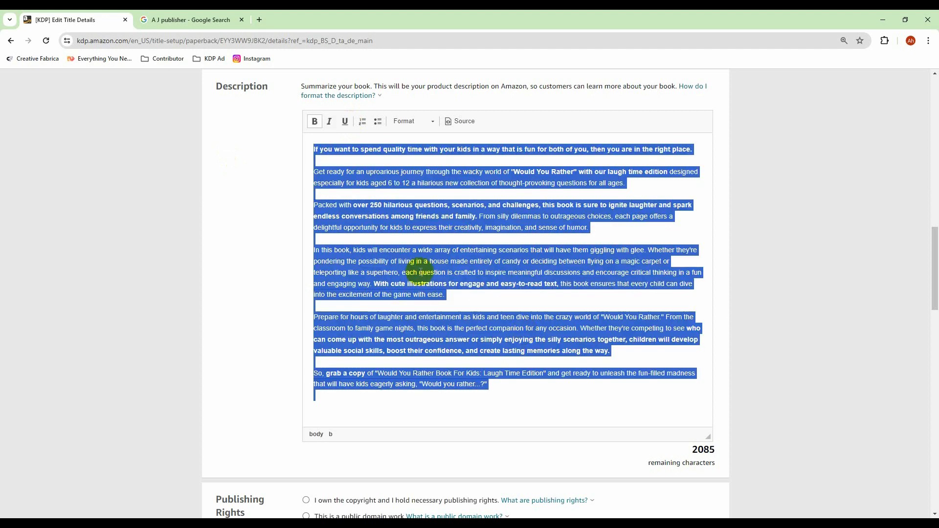
pyautogui.click(488, 302)
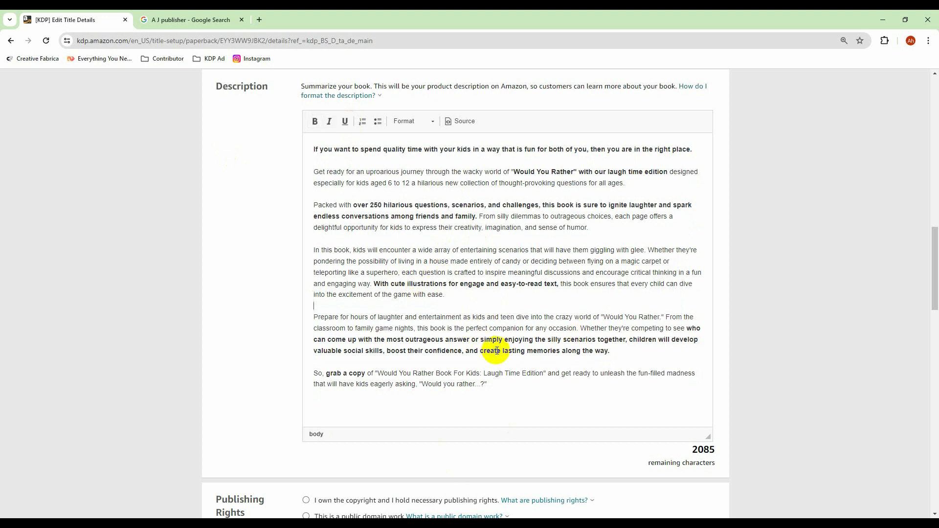
# Declare ownership of the copyright and the necessary publishing rights for the book.
pyautogui.scroll(-7, 876, 280)
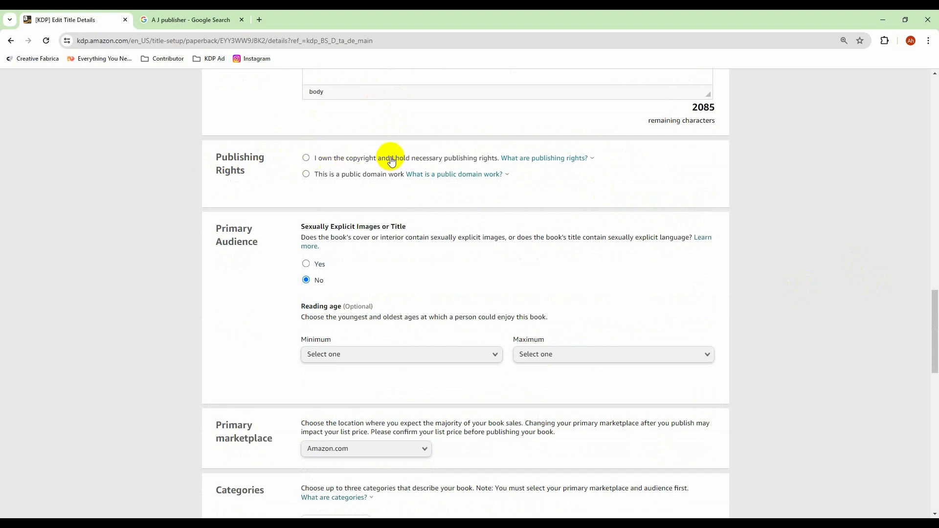
pyautogui.scroll(1, 453, 166)
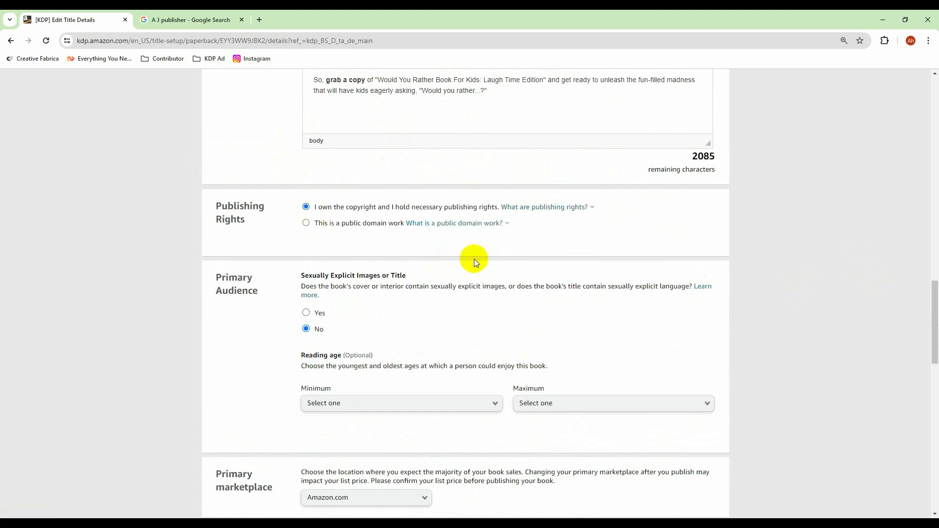
# Set the book's reading age to a minimum of 6 and a maximum of 12.
pyautogui.scroll(-1, 477, 263)
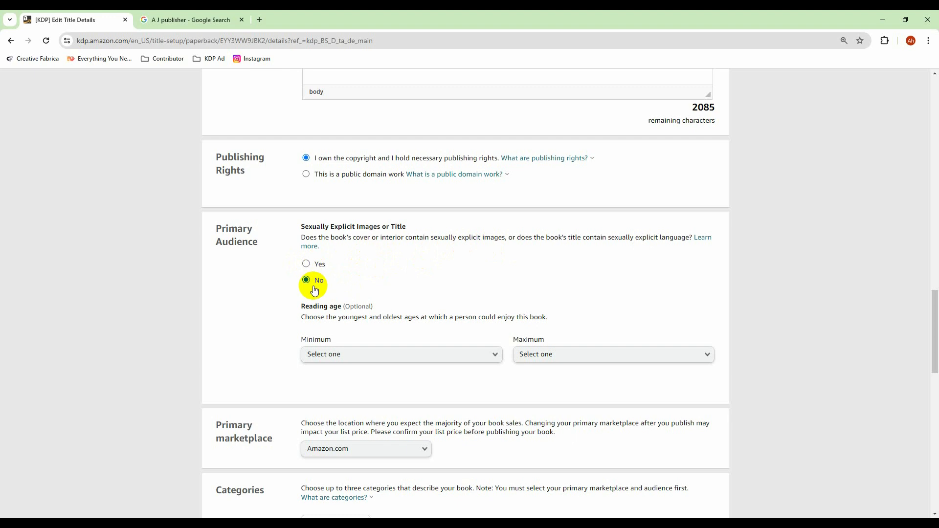
pyautogui.scroll(-2, 538, 268)
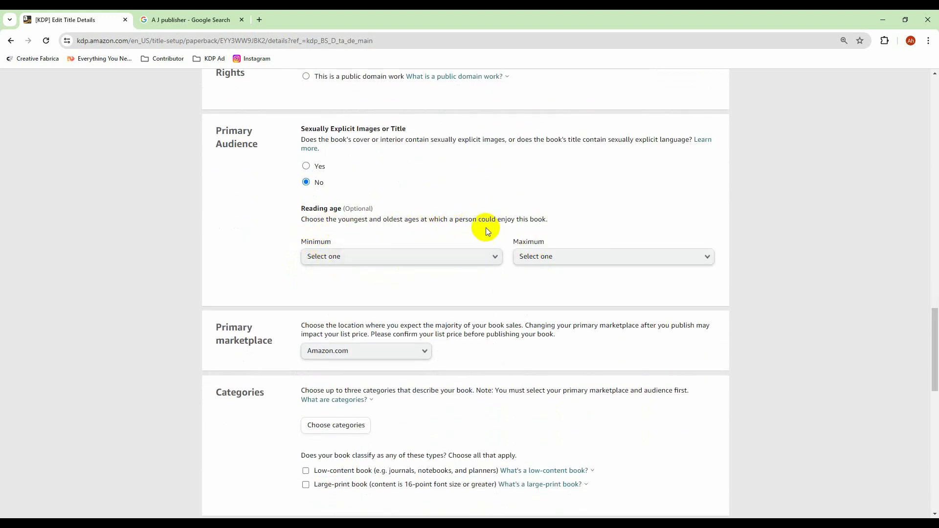
pyautogui.click(495, 258)
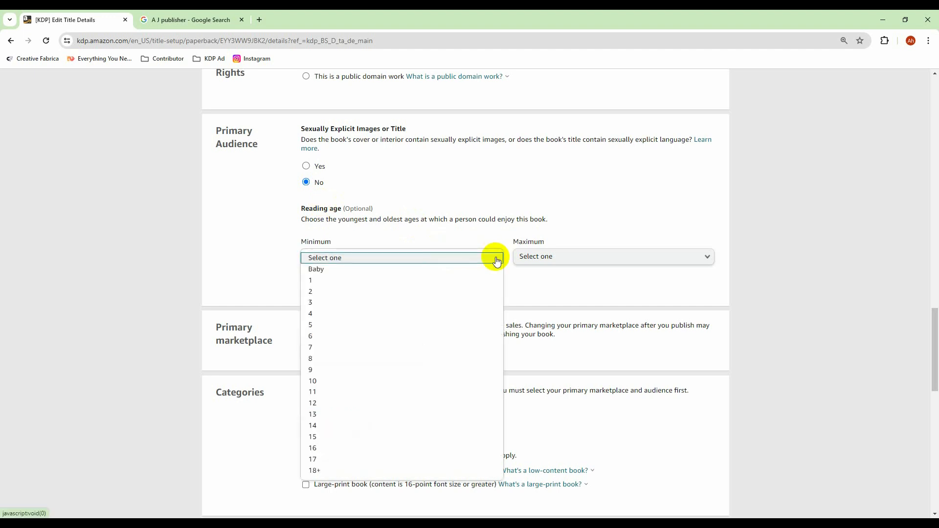
pyautogui.click(330, 336)
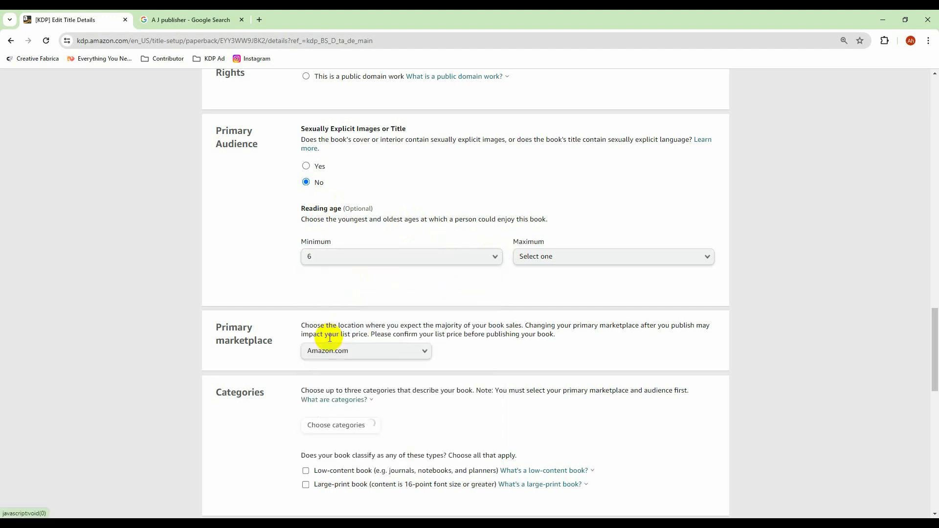
pyautogui.click(593, 256)
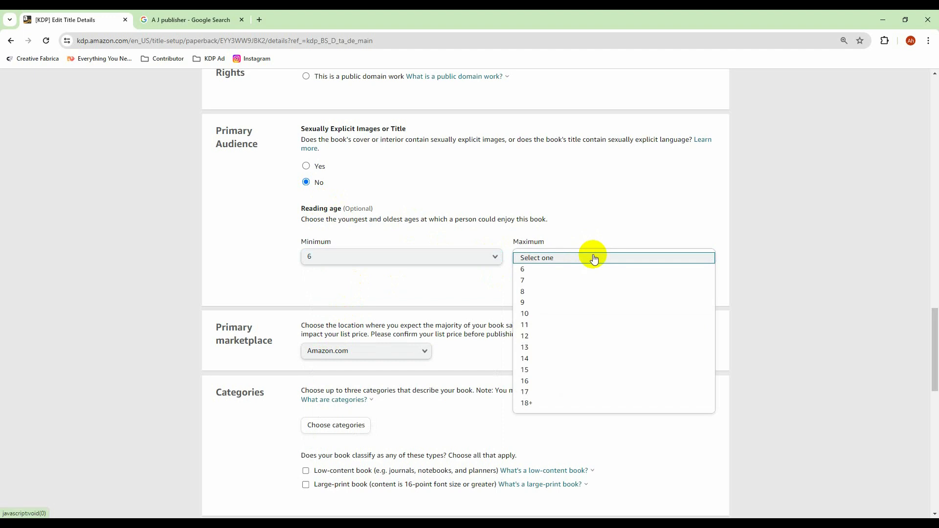
pyautogui.click(548, 337)
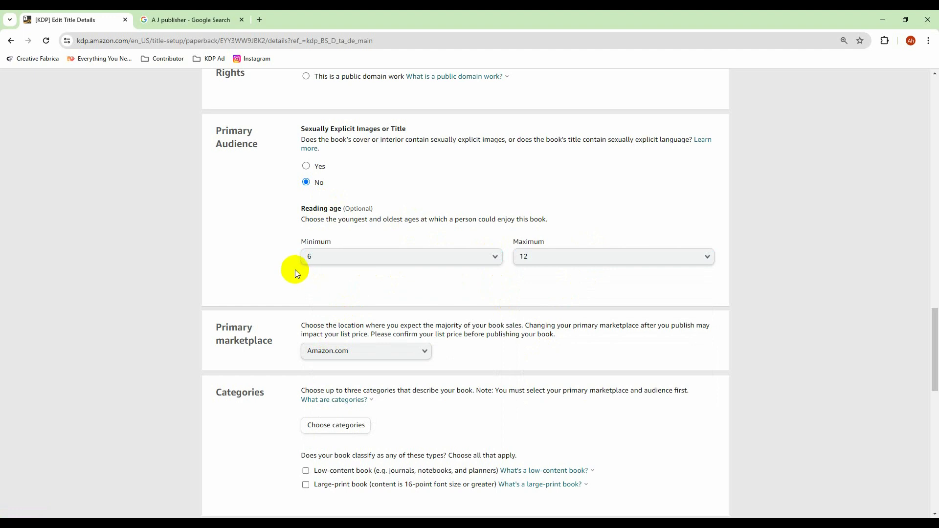
# Choose Amazon.com as the primary marketplace.
pyautogui.scroll(-4, 499, 274)
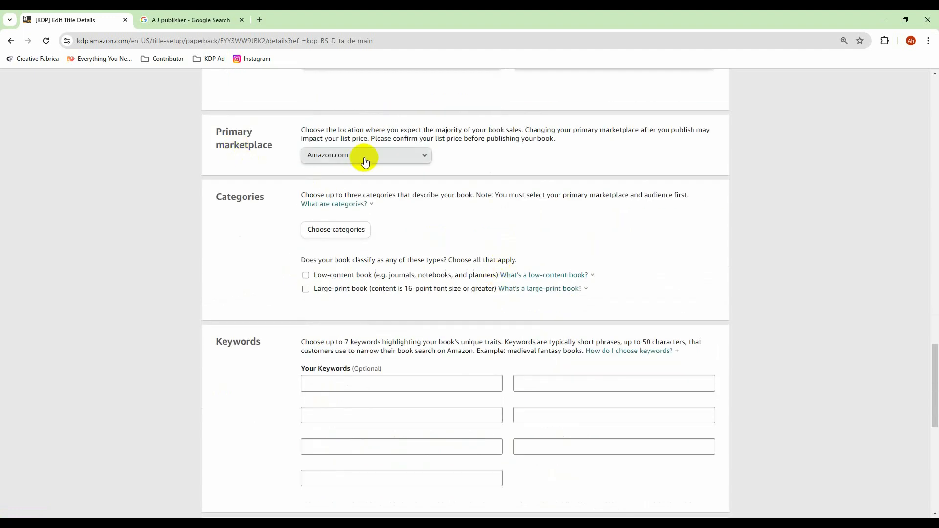
pyautogui.click(366, 157)
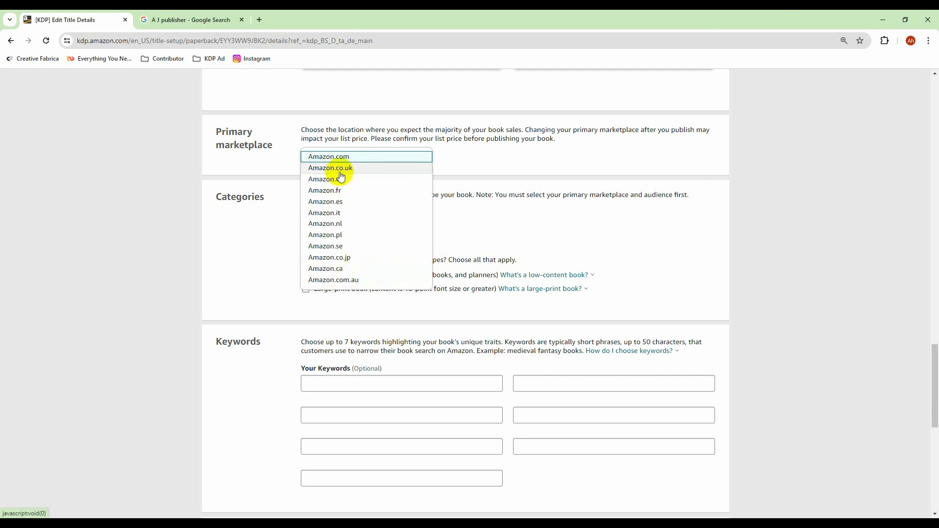
pyautogui.click(345, 157)
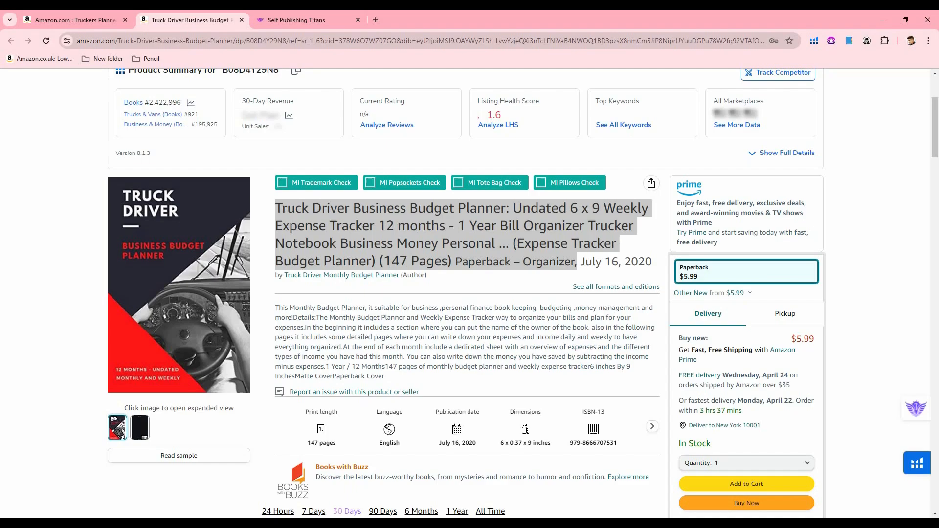
# Switch to the Truck Driver Business Budget Planner listing on Amazon and examine the best-seller categories in its product details.
pyautogui.scroll(-4, 430, 209)
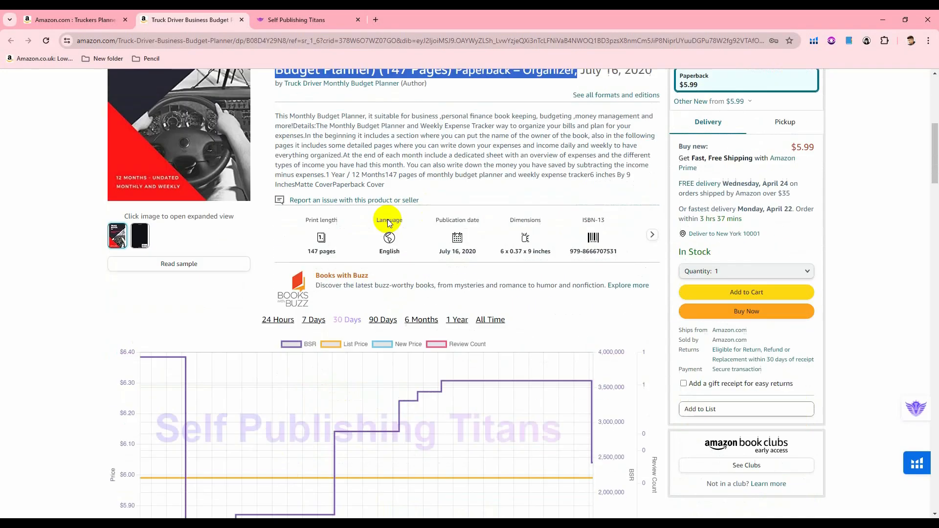
pyautogui.scroll(-7, 363, 190)
pyautogui.scroll(-20, 72, 262)
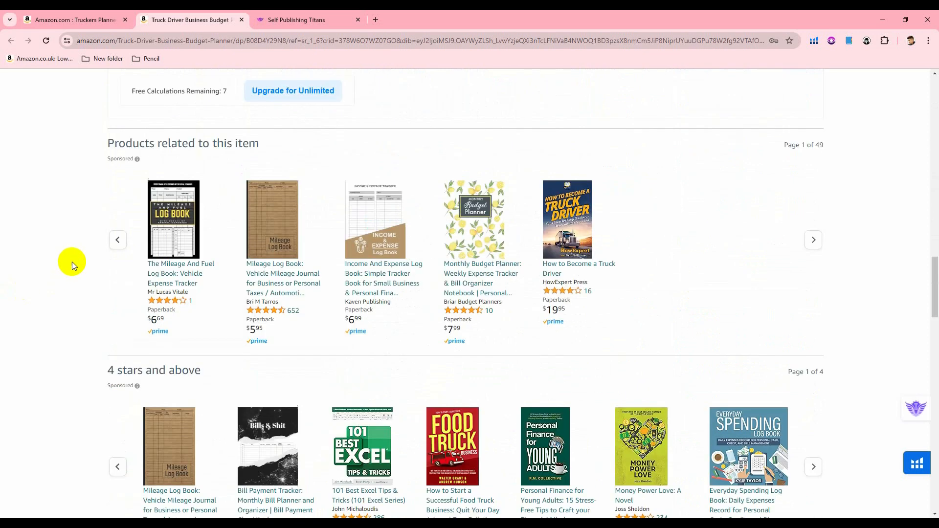
pyautogui.scroll(13, 73, 259)
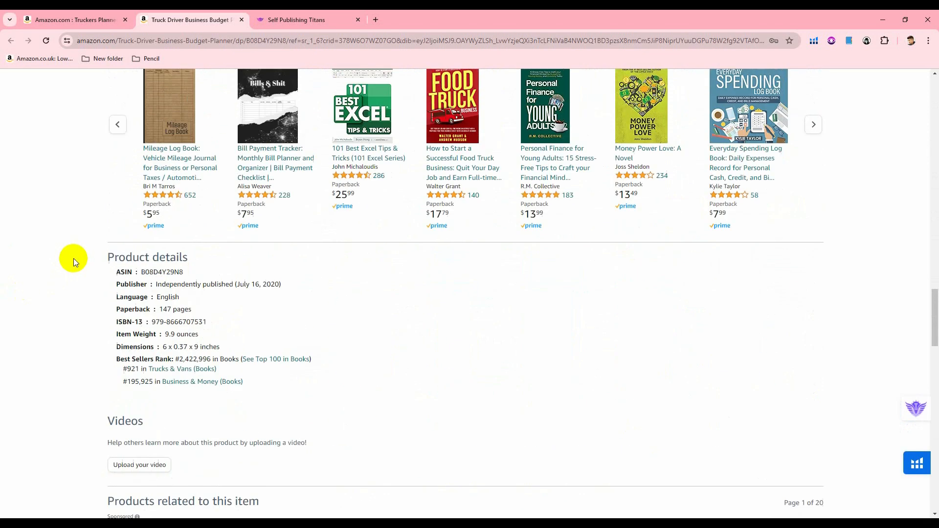
pyautogui.scroll(-1, 73, 259)
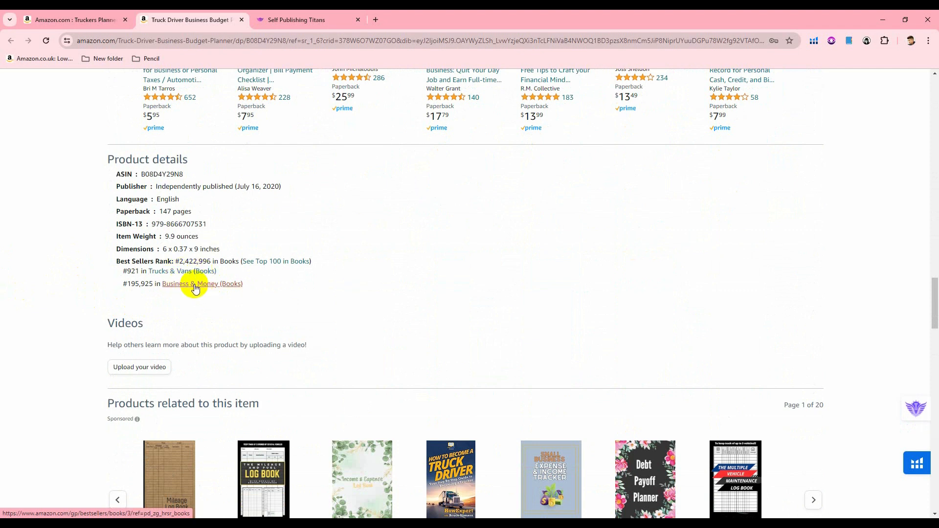
pyautogui.scroll(15, 89, 207)
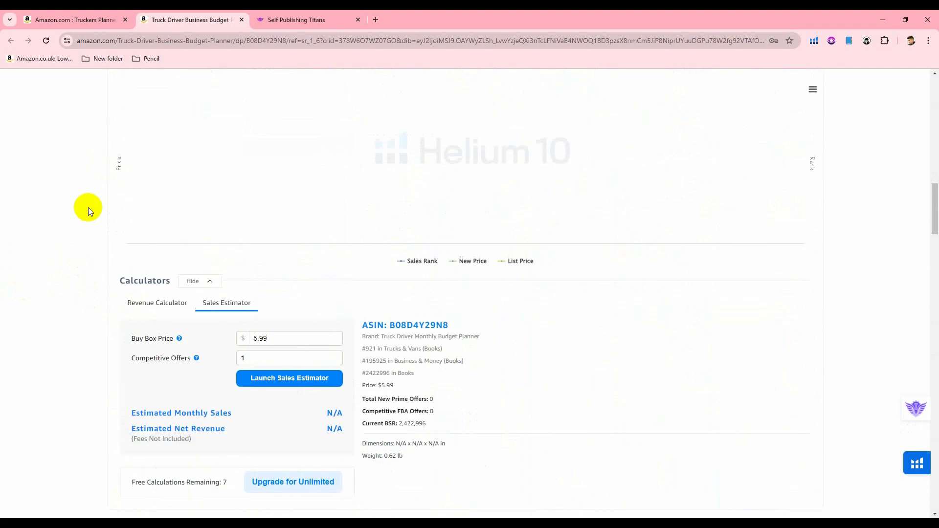
pyautogui.scroll(7, 88, 208)
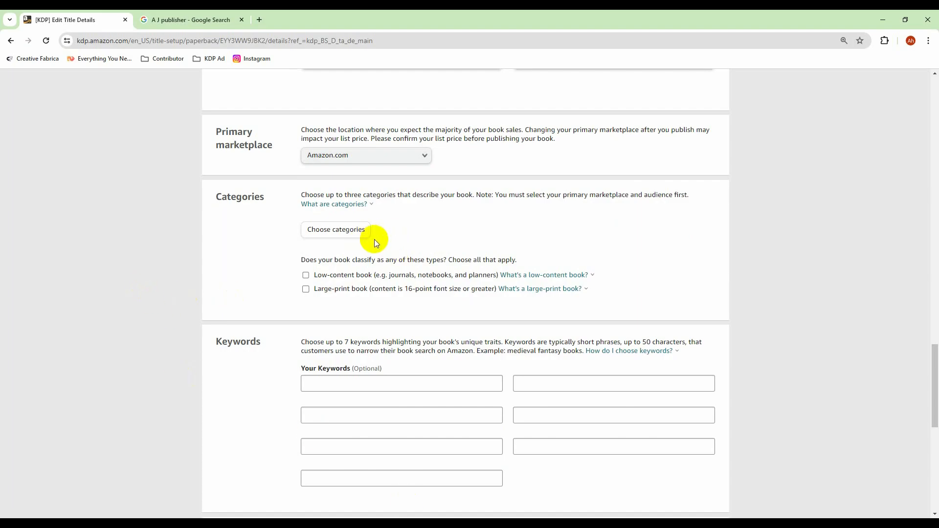
# Open the KDP category selection for the book and show the choices for the main category.
pyautogui.click(334, 230)
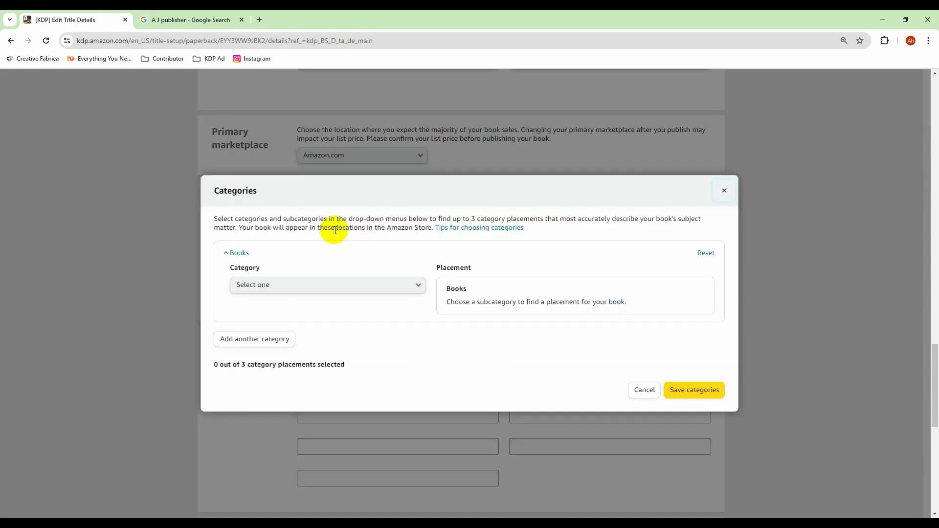
pyautogui.click(419, 288)
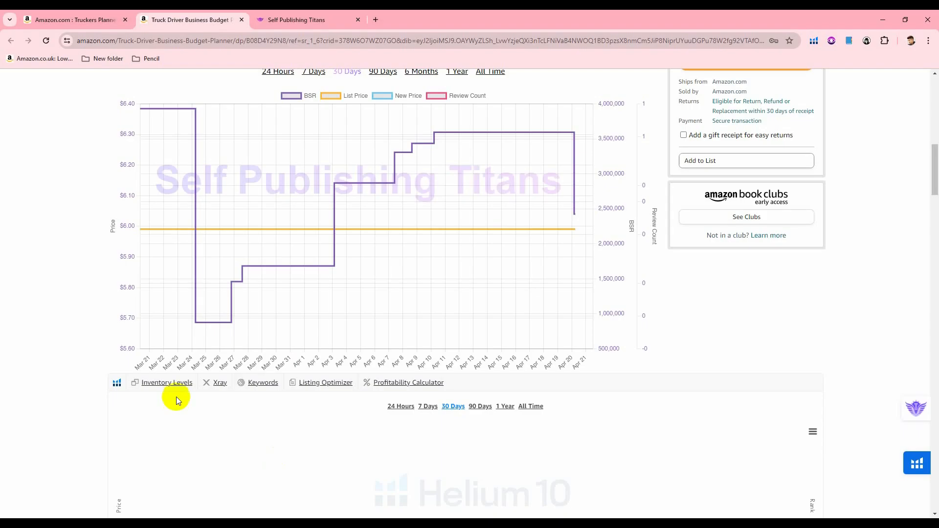
# Review the product details on the truck driver planner listing and the three children's book categories noted in the Word document.
pyautogui.scroll(-20, 87, 361)
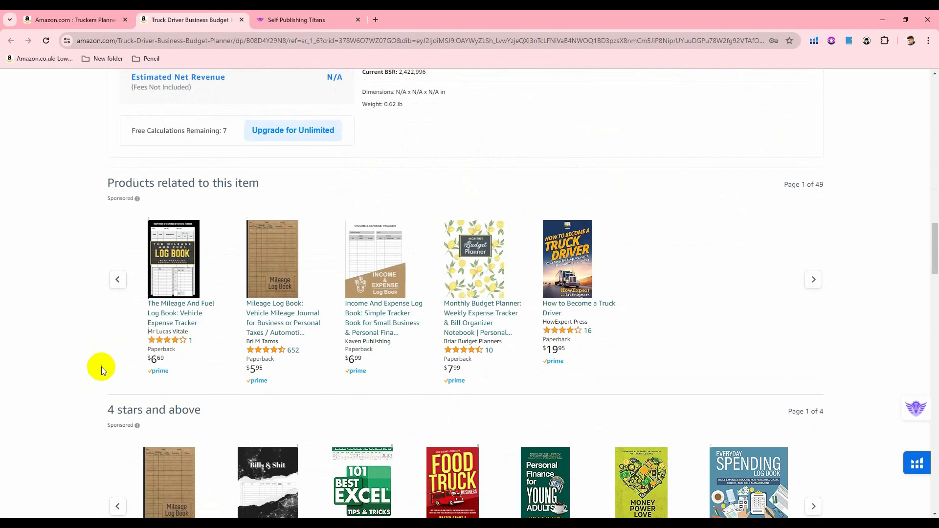
pyautogui.scroll(-5, 112, 468)
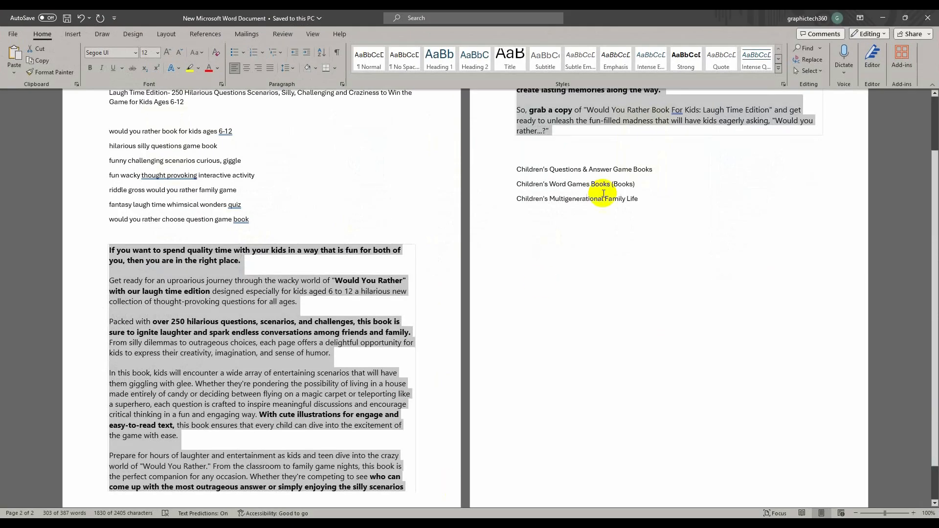
pyautogui.moveTo(516, 169); pyautogui.dragTo(638, 200)
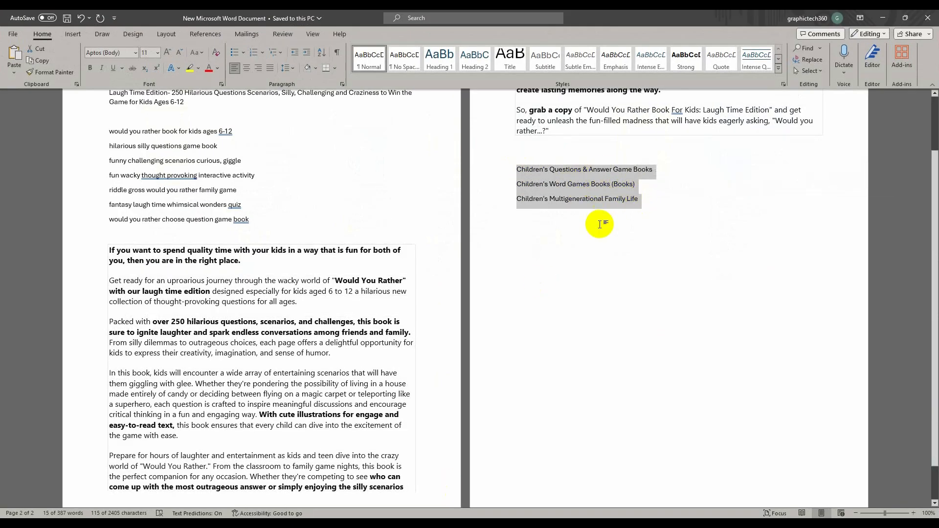
pyautogui.click(603, 199)
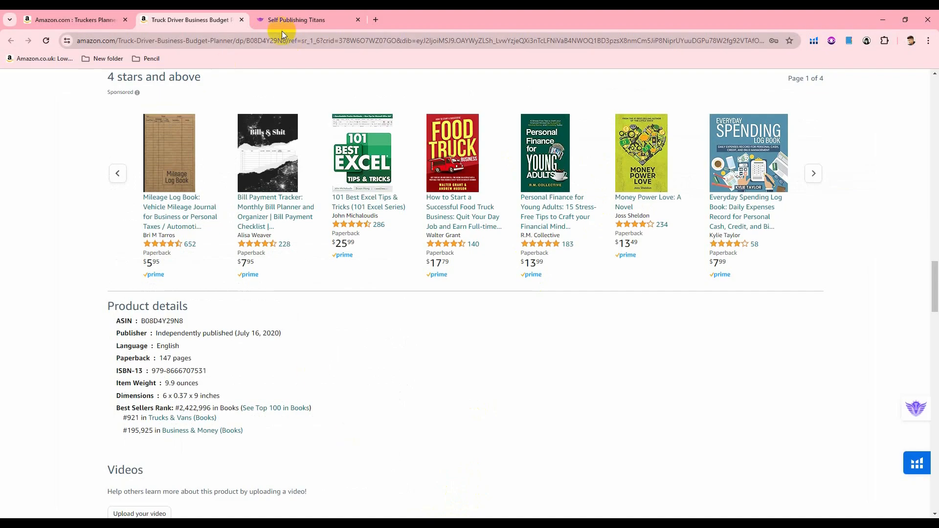
pyautogui.click(281, 25)
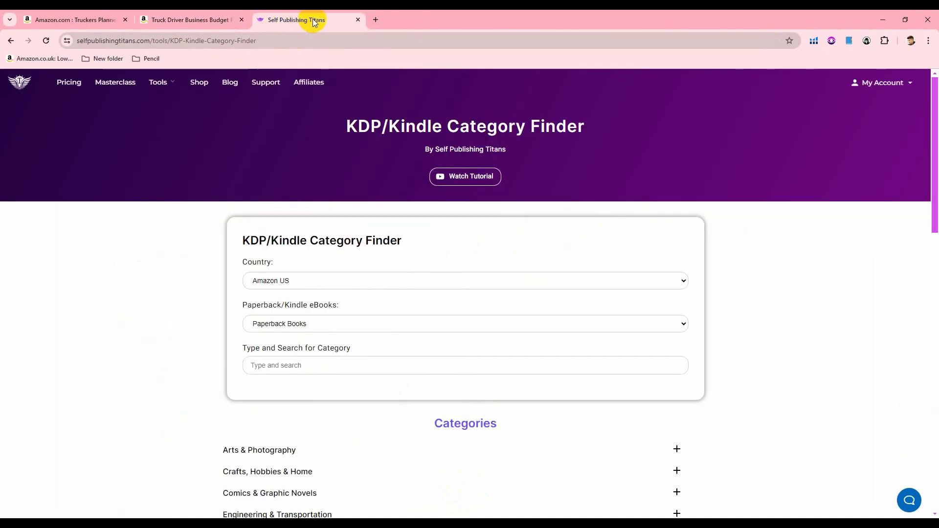
pyautogui.click(60, 16)
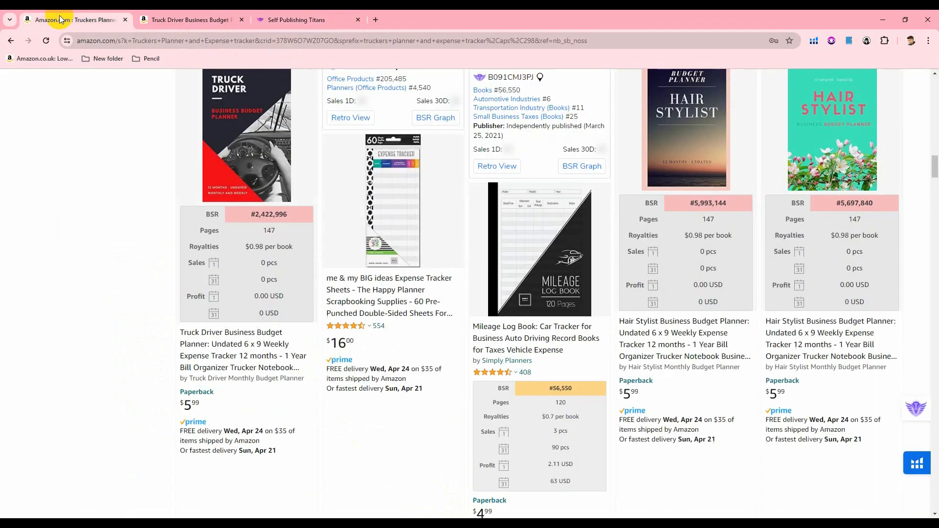
pyautogui.scroll(15, 60, 82)
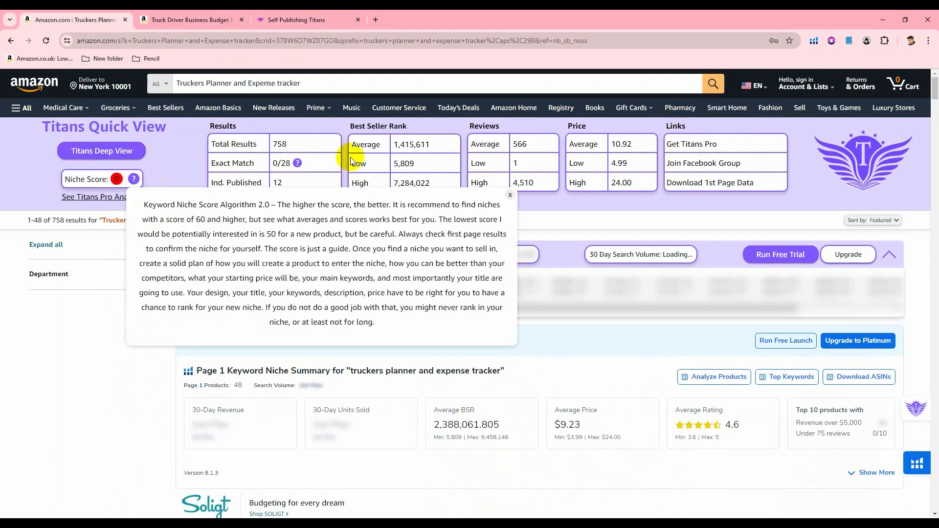
# Load the selfpublishingtitans.com home page in place of the category finder page.
pyautogui.click(301, 18)
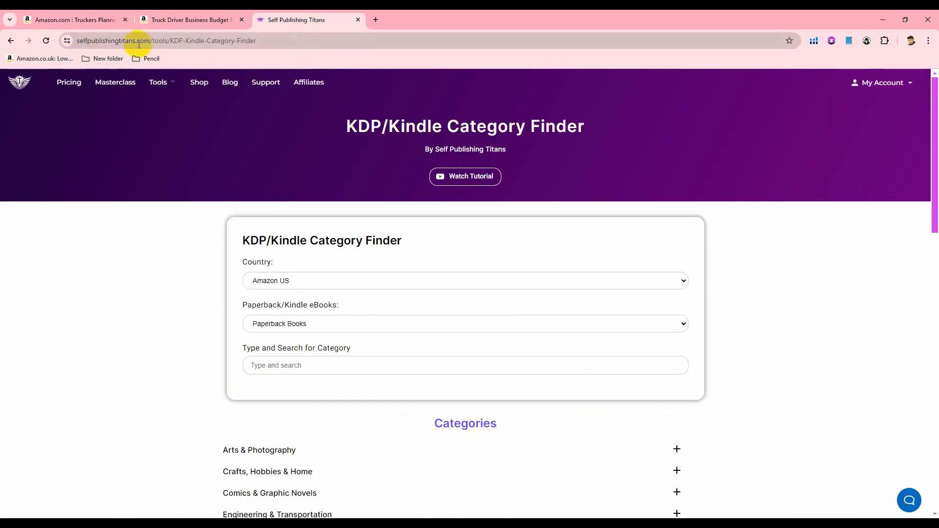
pyautogui.moveTo(279, 41); pyautogui.dragTo(189, 41)
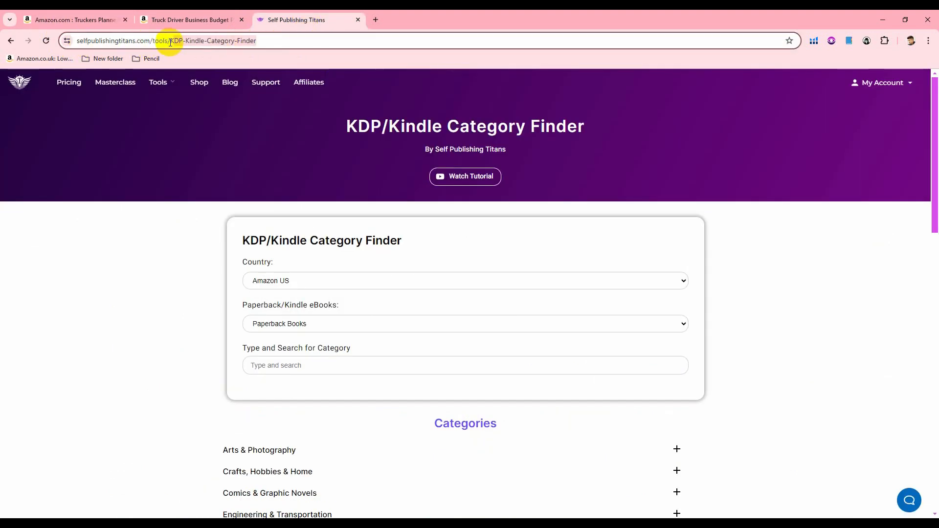
pyautogui.press('BackSpace')
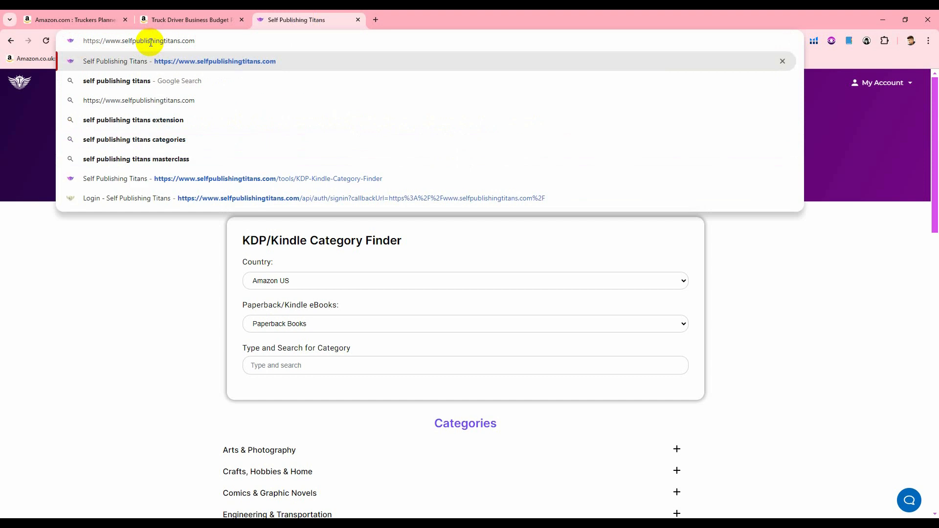
pyautogui.press('Return')
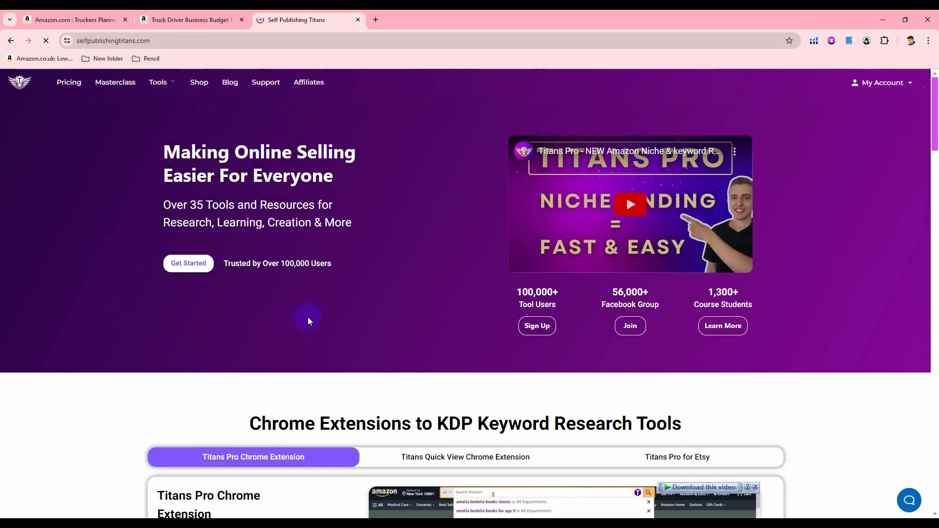
# Dismiss the download of sptBookIntro.pdf and open the KDP/Kindle Category Finder tool.
pyautogui.moveTo(189, 105)
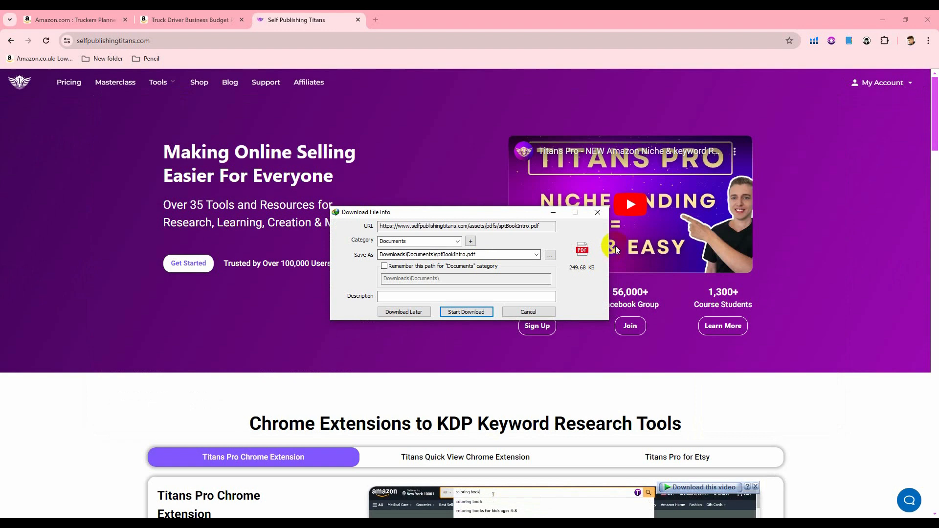
pyautogui.click(601, 216)
pyautogui.moveTo(161, 84)
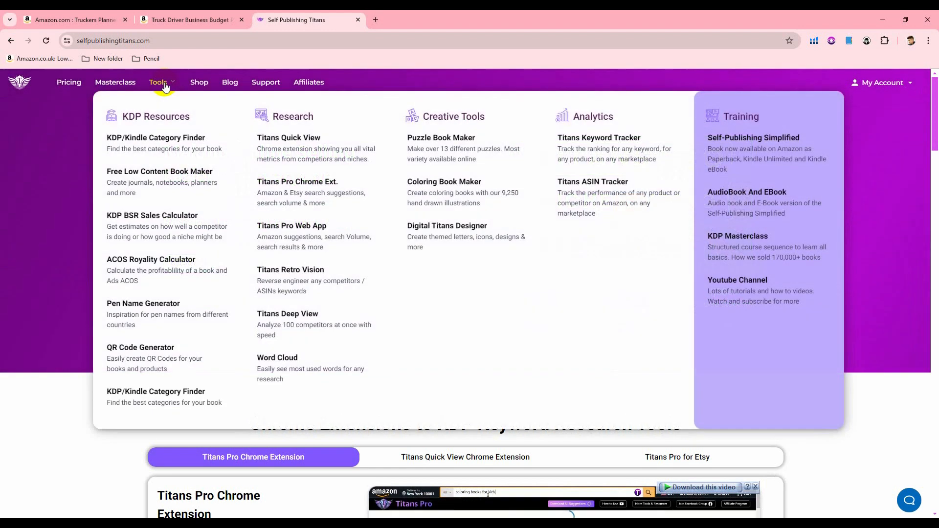
pyautogui.click(168, 398)
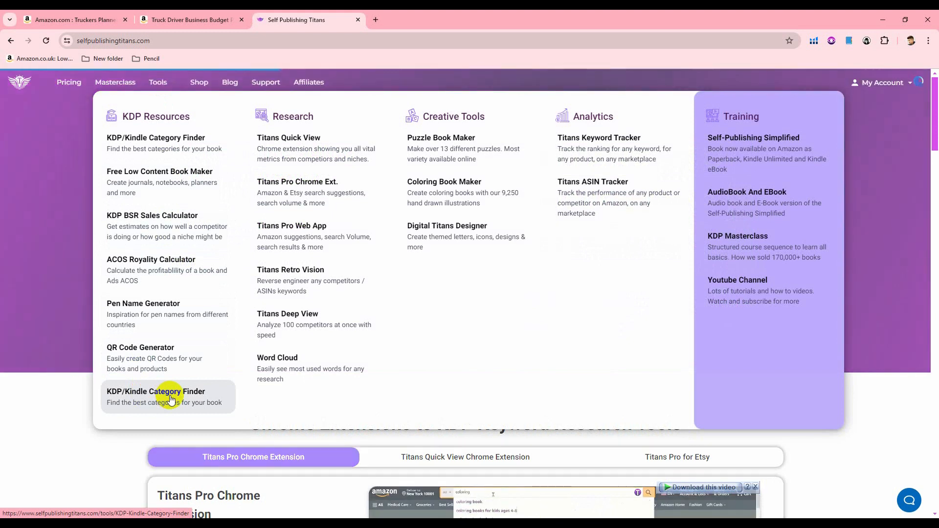
# Search the KDP/Kindle Category Finder for "Children's" among Amazon US paperback books, taking the term from the Word document.
pyautogui.scroll(-2, 111, 360)
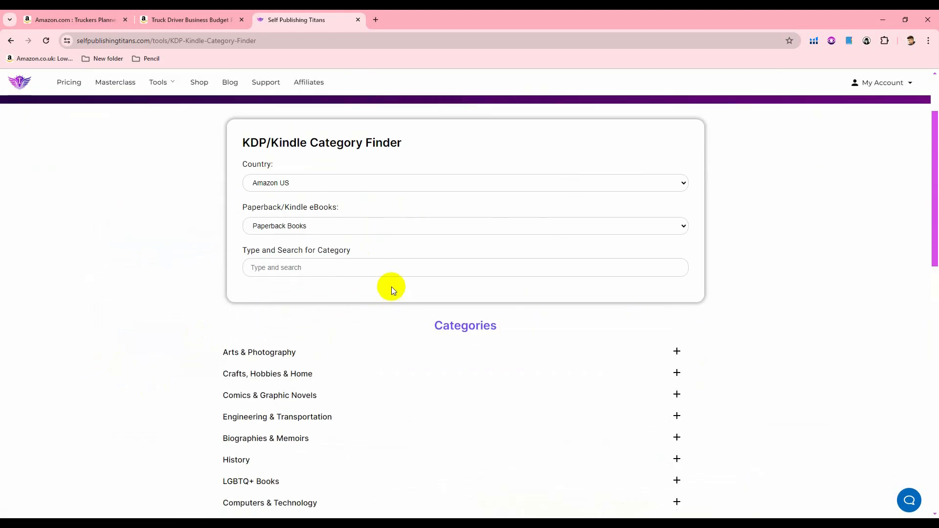
pyautogui.click(307, 185)
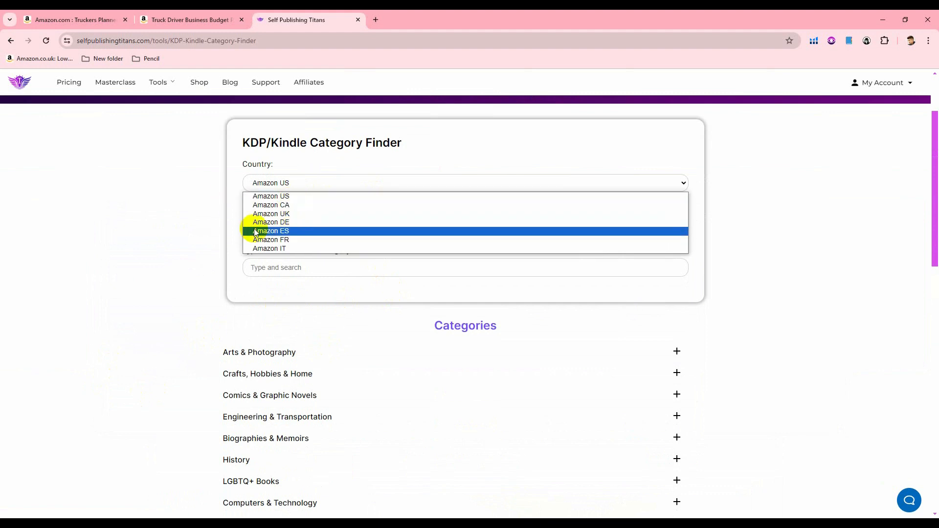
pyautogui.click(239, 210)
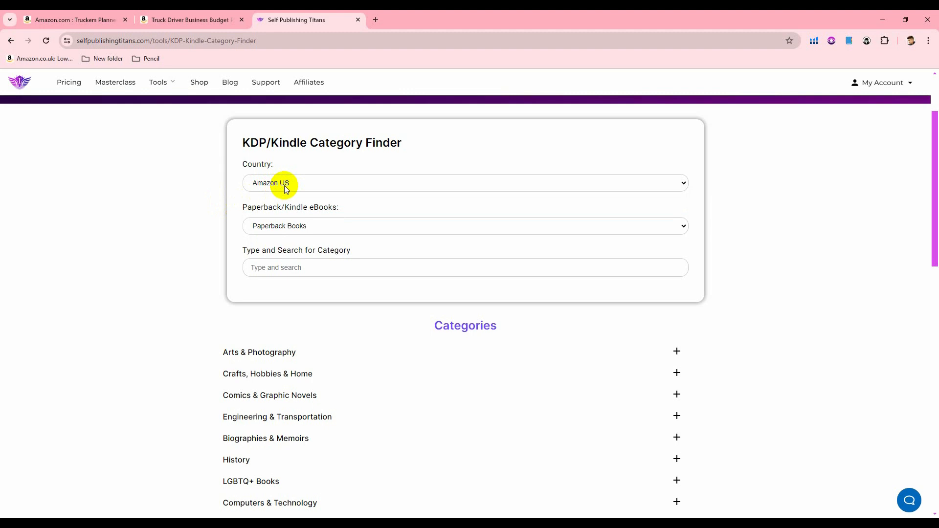
pyautogui.click(333, 264)
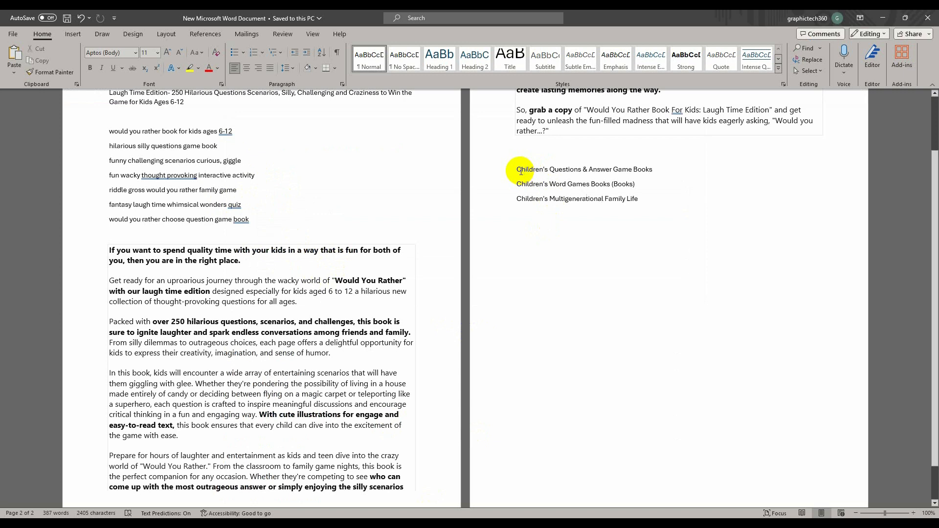
pyautogui.moveTo(521, 171); pyautogui.dragTo(549, 171)
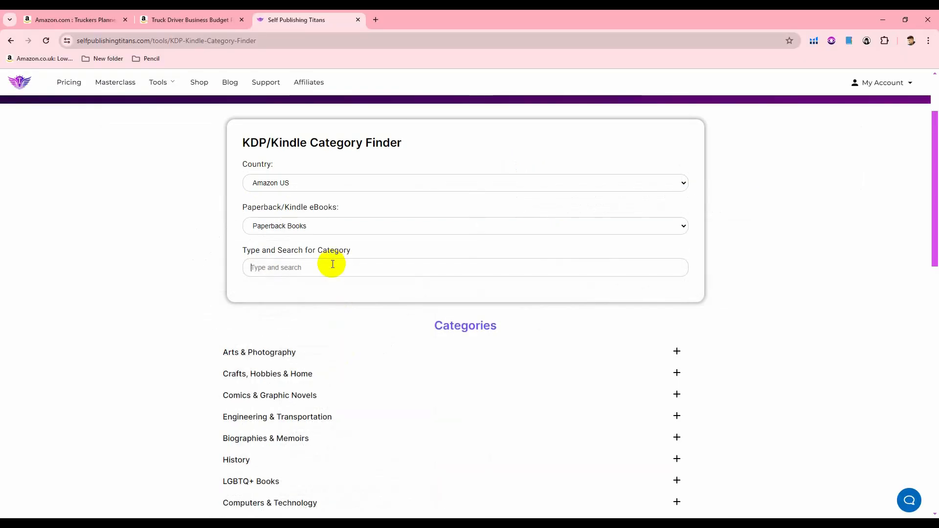
pyautogui.write("Children's")
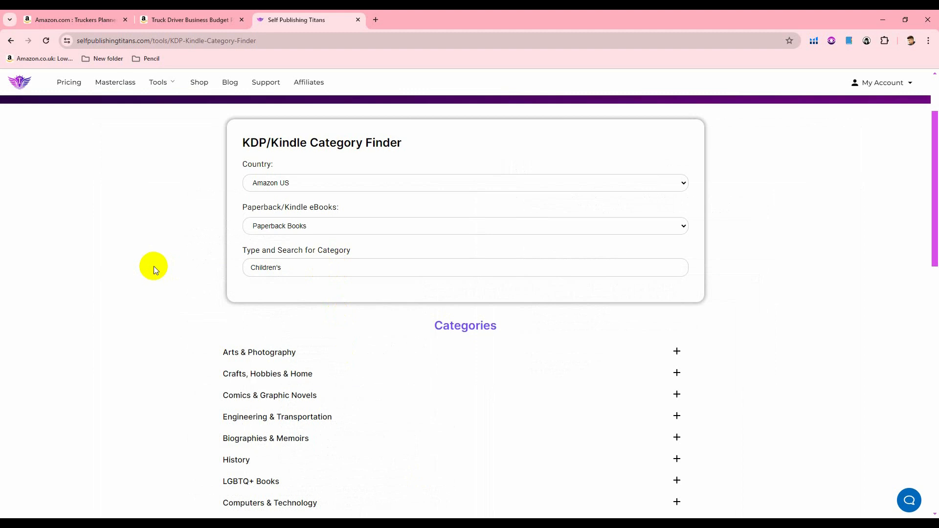
pyautogui.scroll(-3, 153, 266)
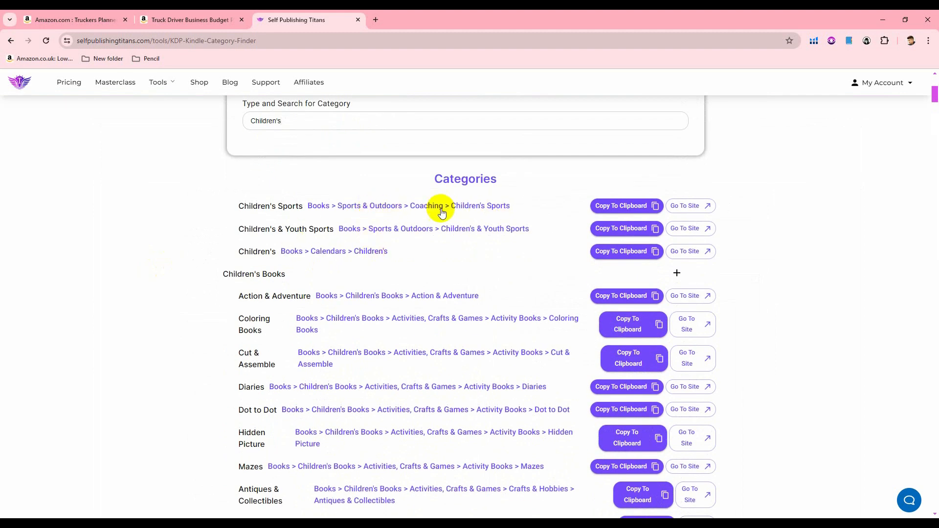
pyautogui.scroll(-1, 430, 342)
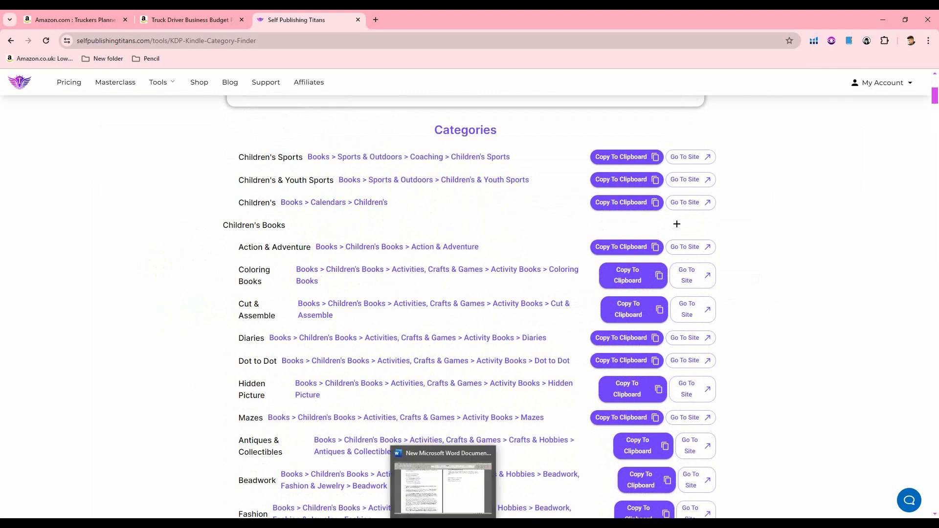
# Close the Kindlepreneur page and compare the Children's Books category paths with the categories noted in the Word document.
pyautogui.click(477, 523)
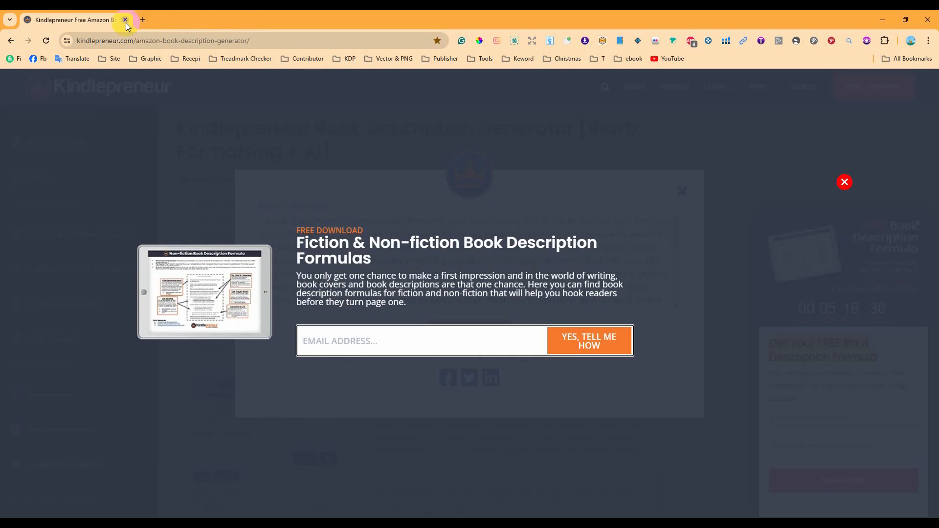
pyautogui.click(126, 19)
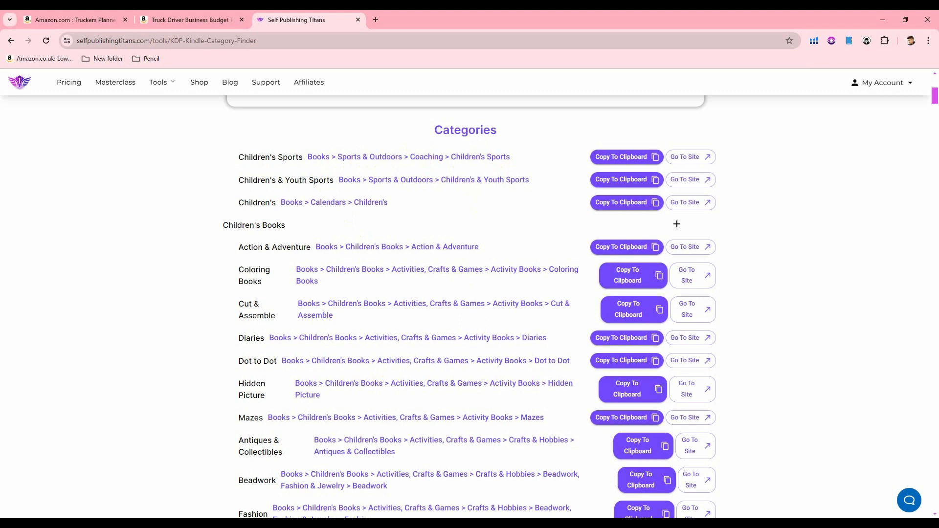
pyautogui.hotkey('alt', 'Tab')
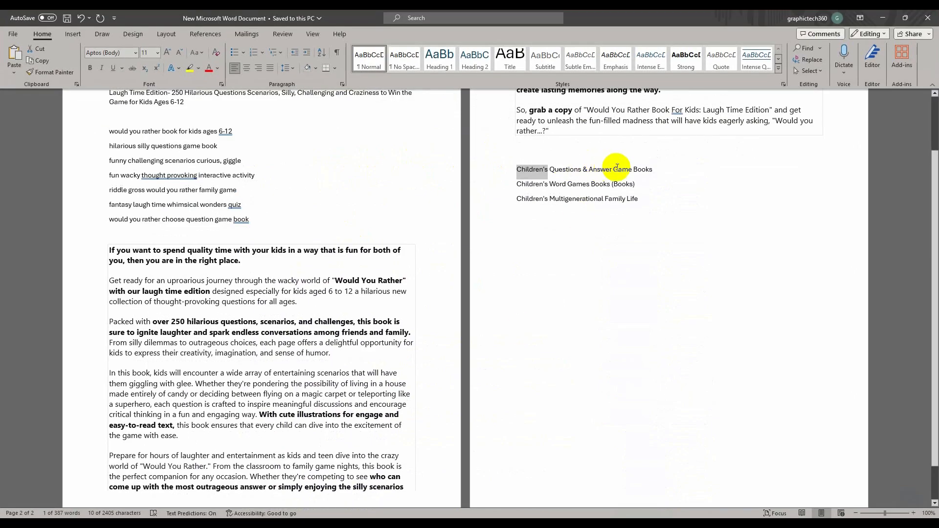
pyautogui.hotkey('alt', 'Tab')
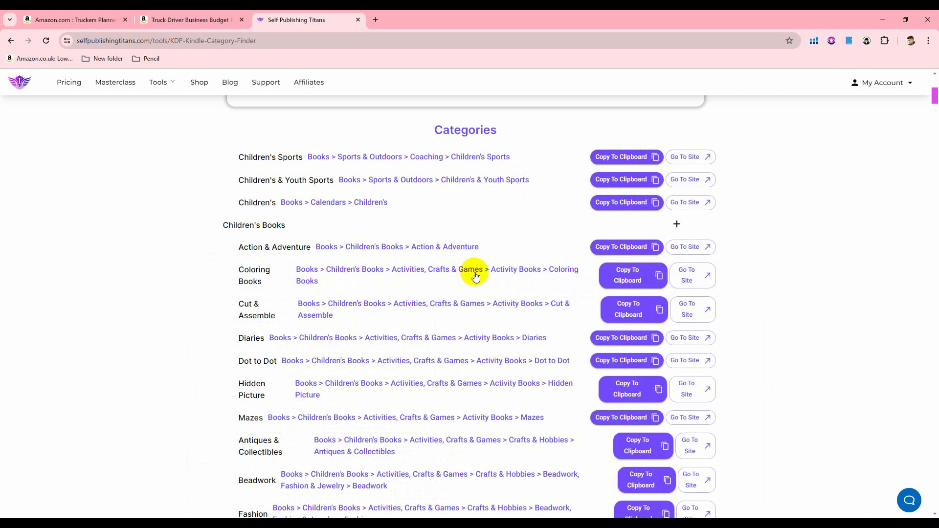
pyautogui.scroll(-5, 430, 293)
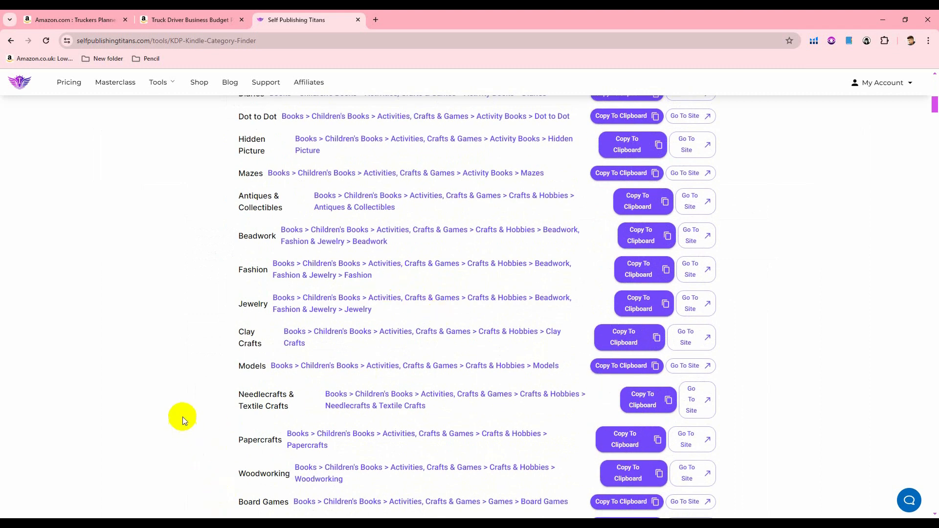
pyautogui.scroll(-1, 434, 273)
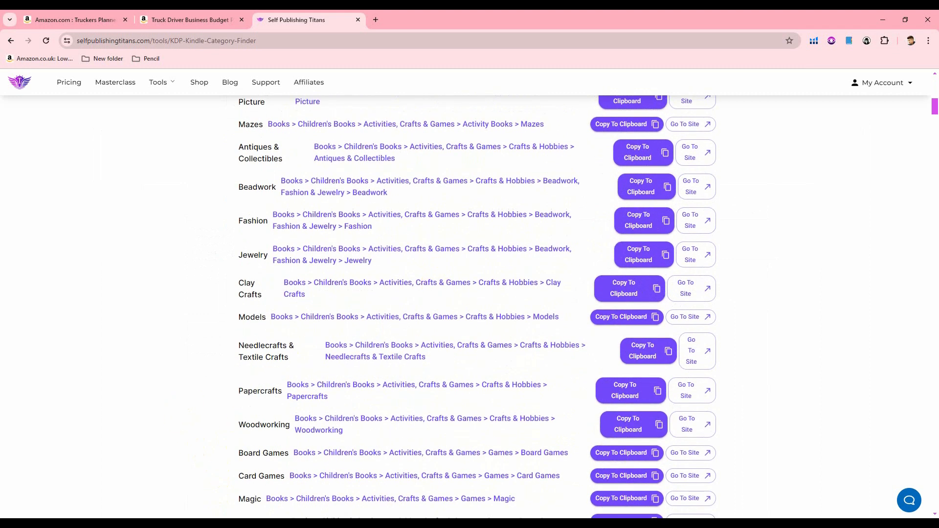
# Switch to the KDP category selection and try Crafts, Hobbies & Home with the Crafts & Hobbies subcategory.
pyautogui.click(422, 482)
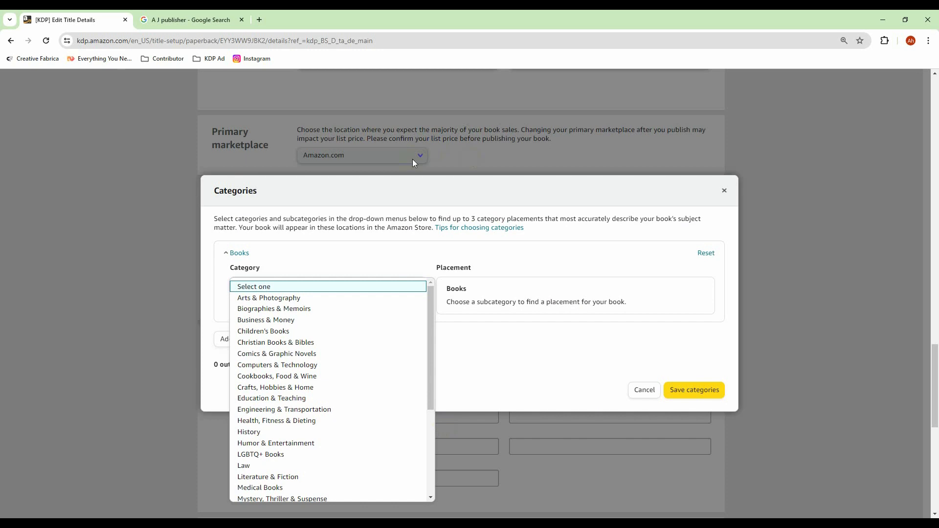
pyautogui.click(365, 246)
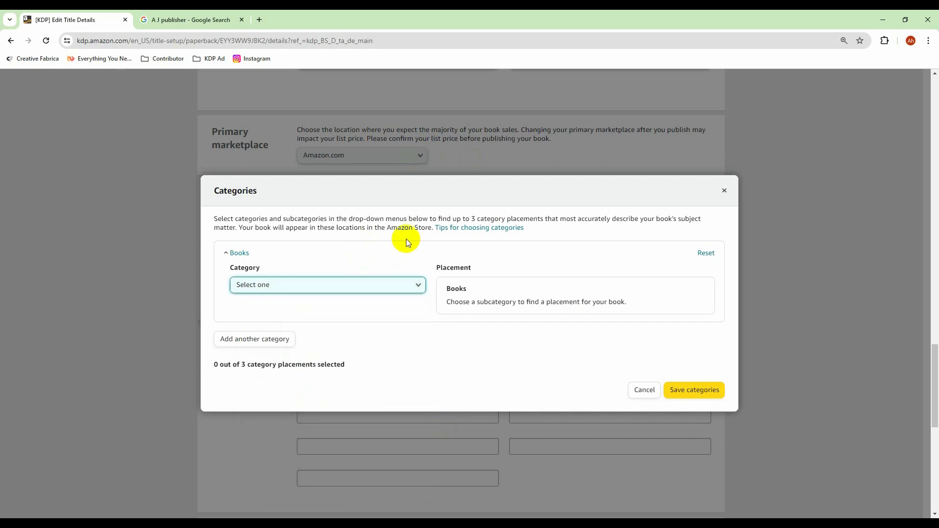
pyautogui.click(394, 287)
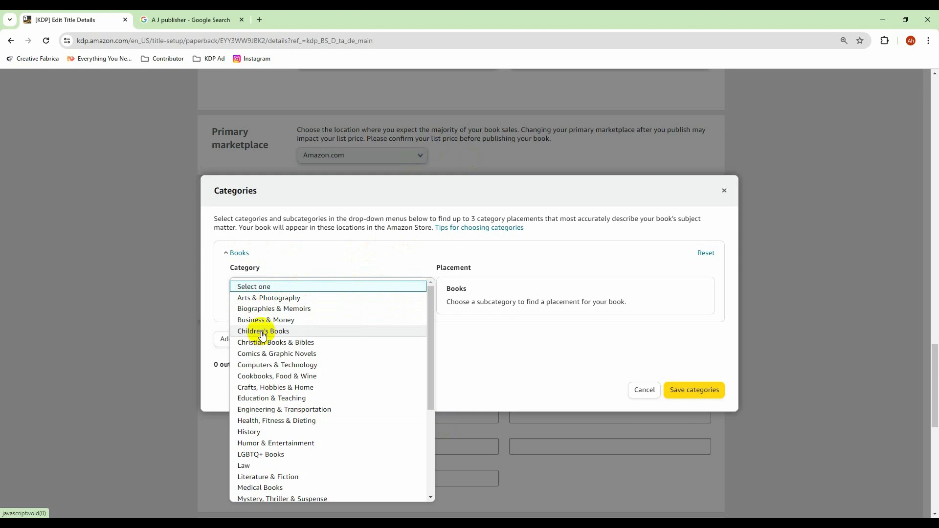
pyautogui.click(266, 388)
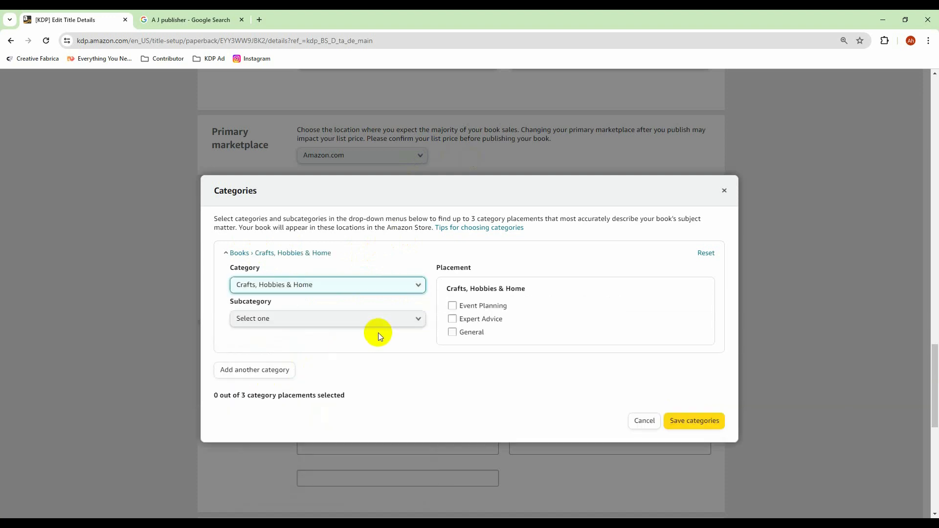
pyautogui.click(331, 318)
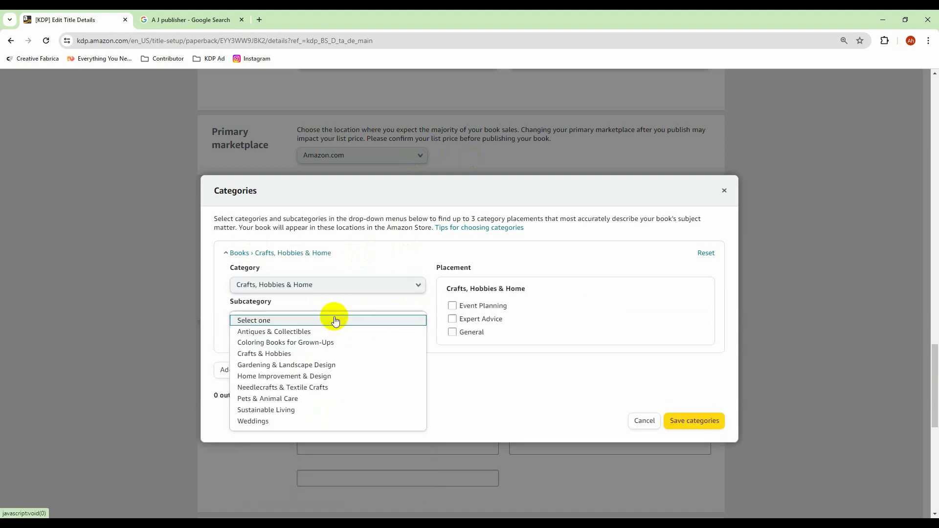
pyautogui.click(279, 355)
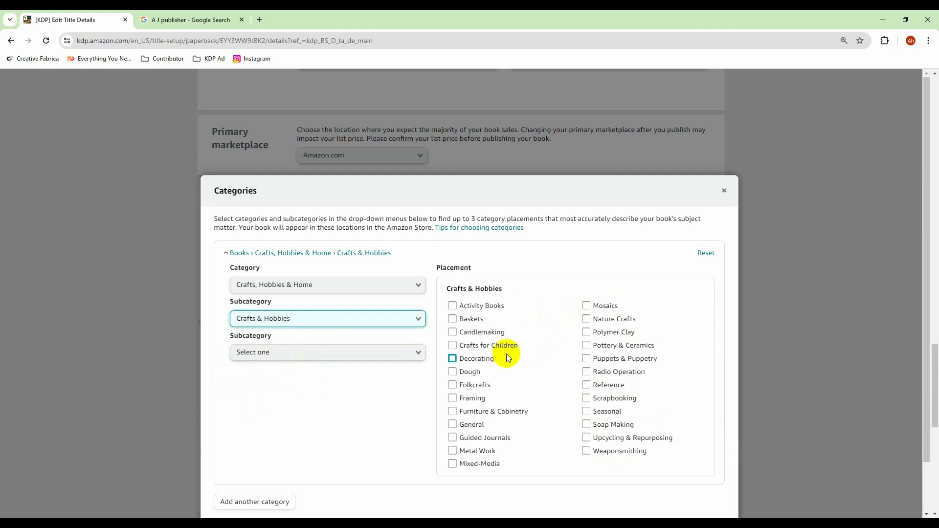
# Set the category to Children's Books with subcategory Activities, Crafts & Games, and try the General placement before removing it.
pyautogui.click(393, 289)
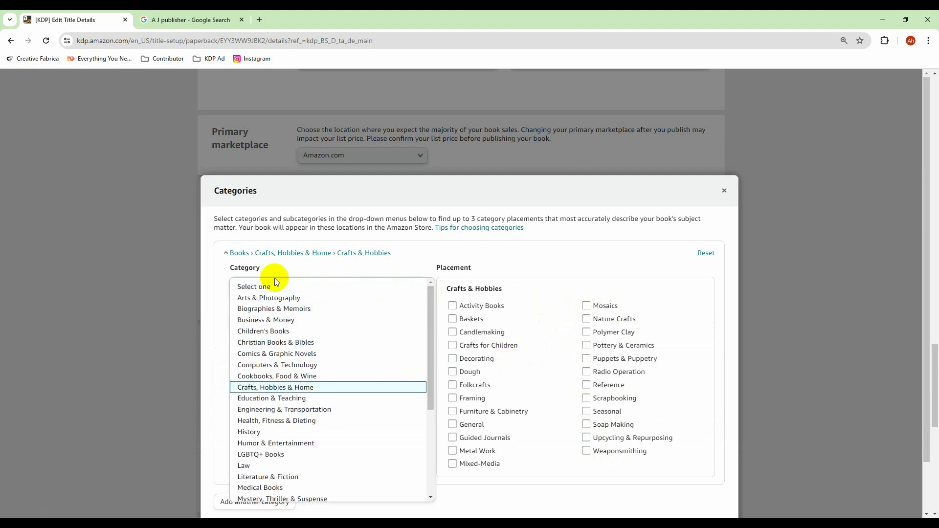
pyautogui.click(273, 333)
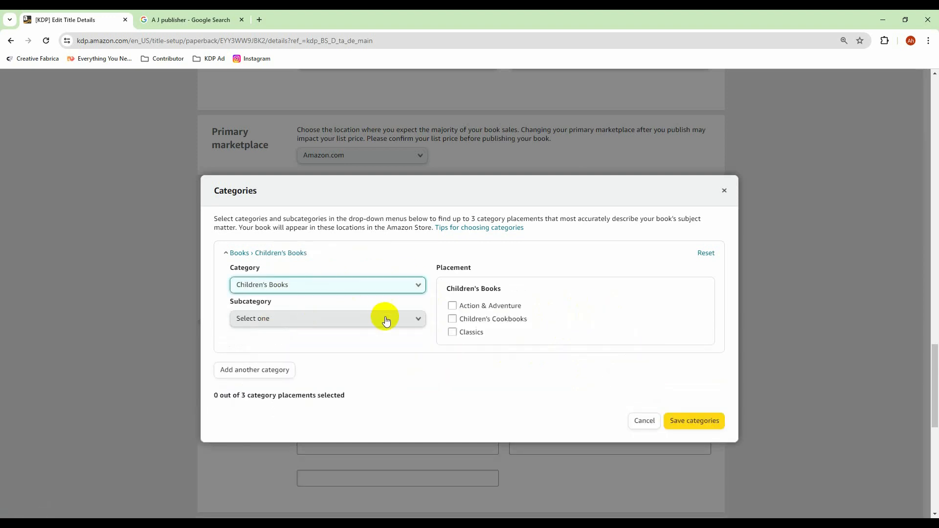
pyautogui.click(384, 319)
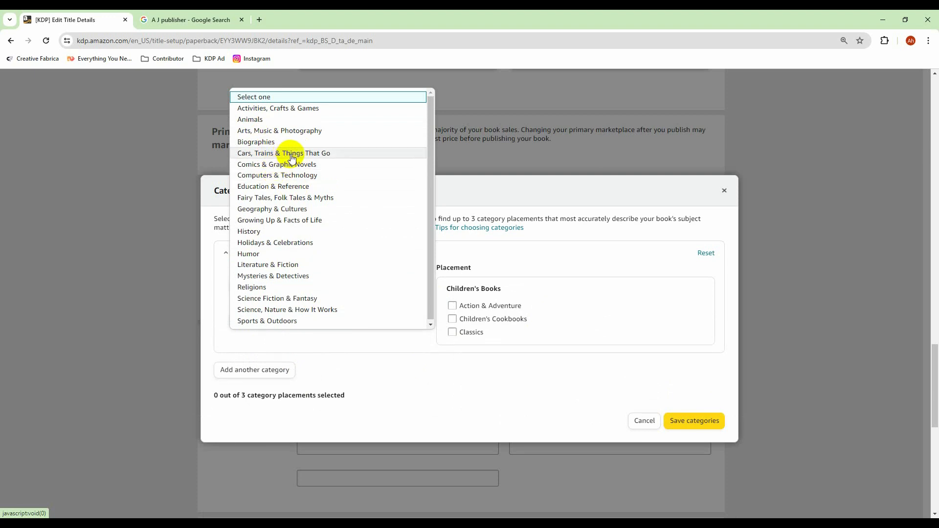
pyautogui.click(297, 113)
pyautogui.scroll(-2, 357, 236)
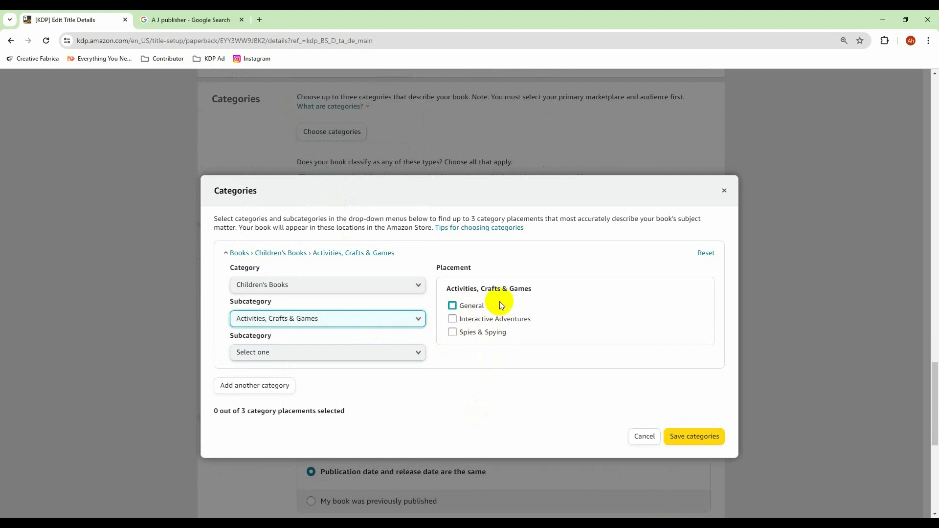
pyautogui.click(453, 307)
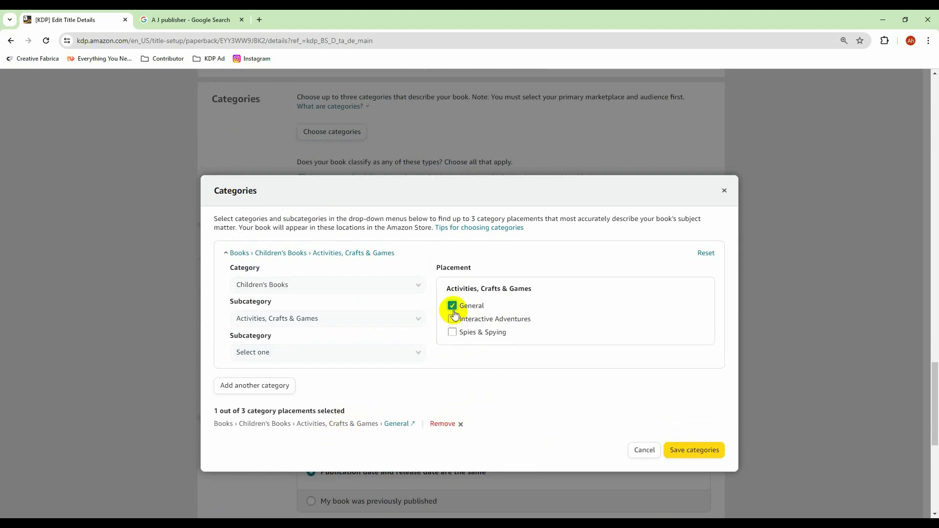
pyautogui.click(461, 425)
# Set the second subcategory to Games and select the Questions & Answers and Word Games placements, following the Word document.
pyautogui.click(323, 359)
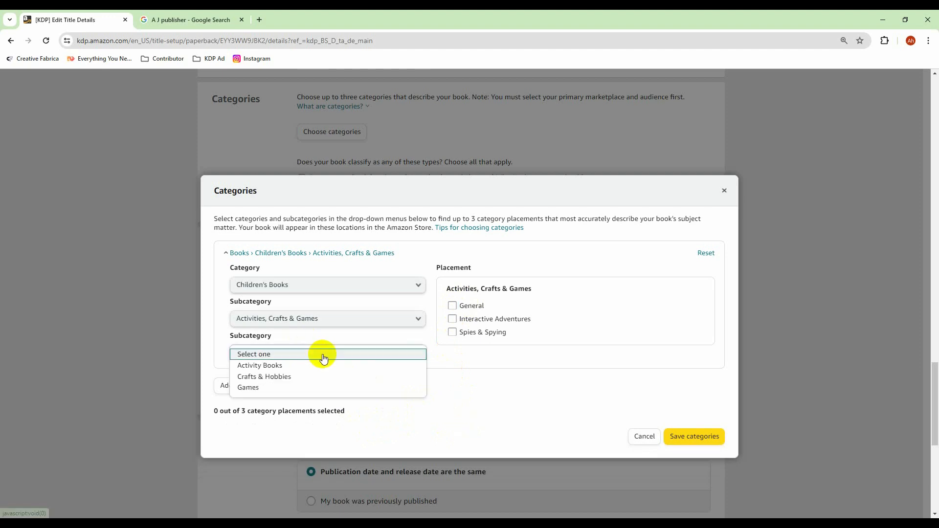
pyautogui.click(254, 389)
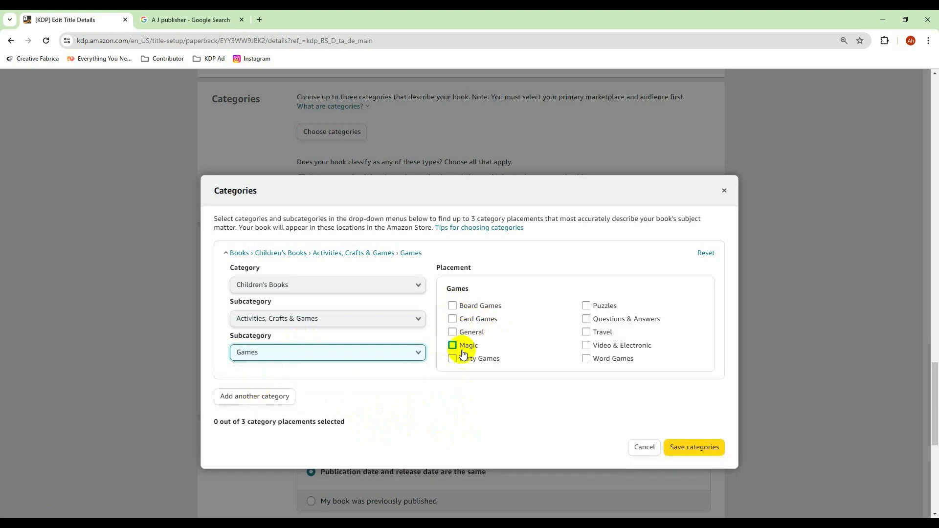
pyautogui.click(586, 320)
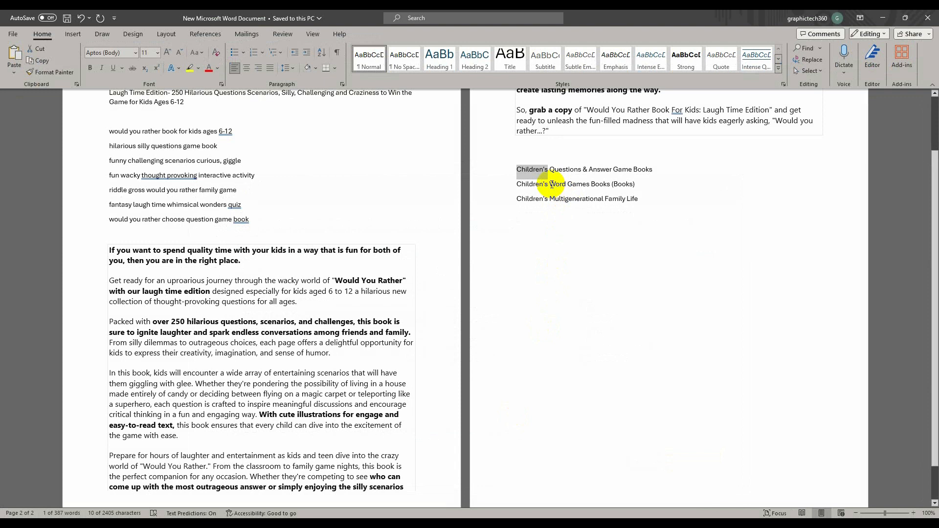
pyautogui.moveTo(550, 184); pyautogui.dragTo(611, 184)
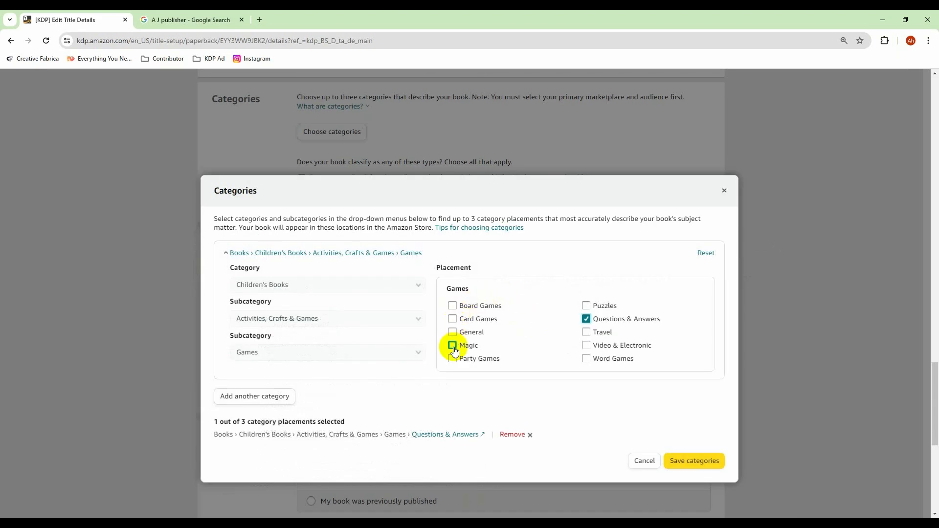
pyautogui.click(586, 359)
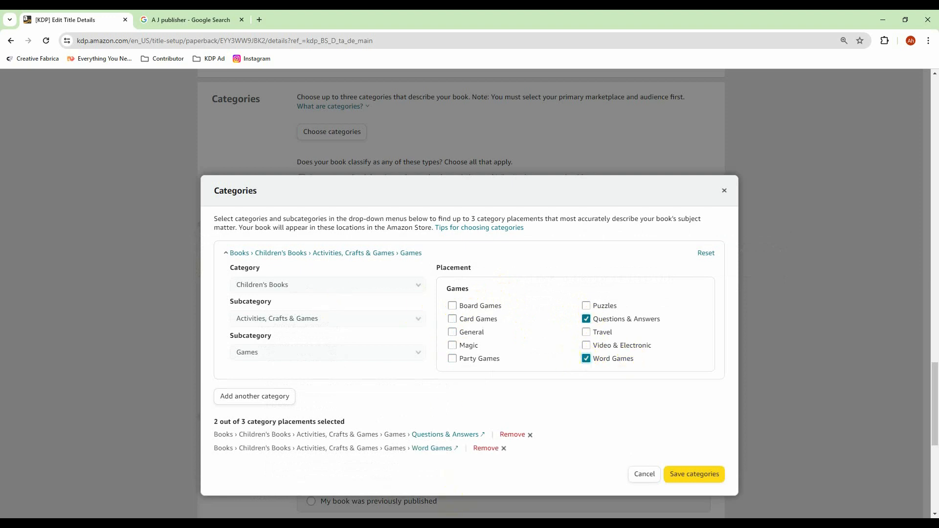
# Copy "Multigenerational" from the third category in the Word document and search for it in the Self Publishing Titans category finder.
pyautogui.hotkey('alt', 'Tab')
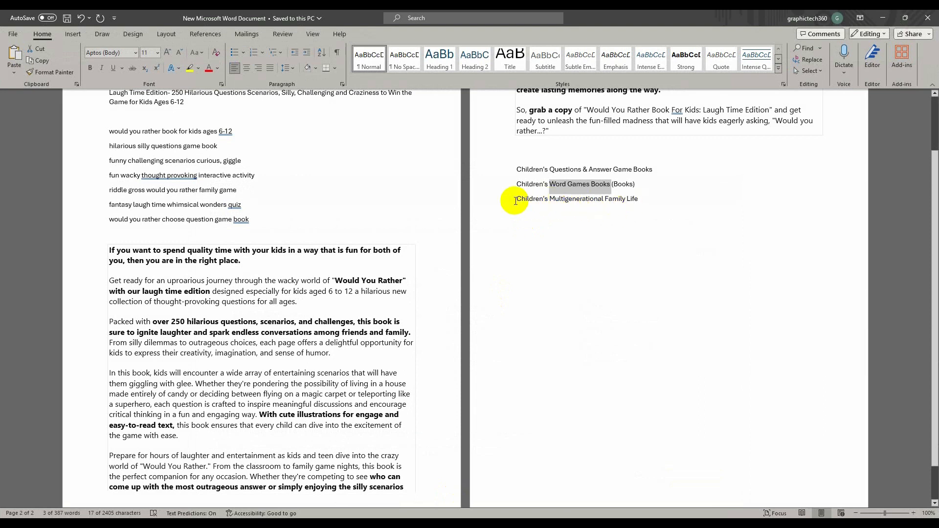
pyautogui.moveTo(550, 198); pyautogui.dragTo(603, 201)
pyautogui.hotkey('ctrl', 'c')
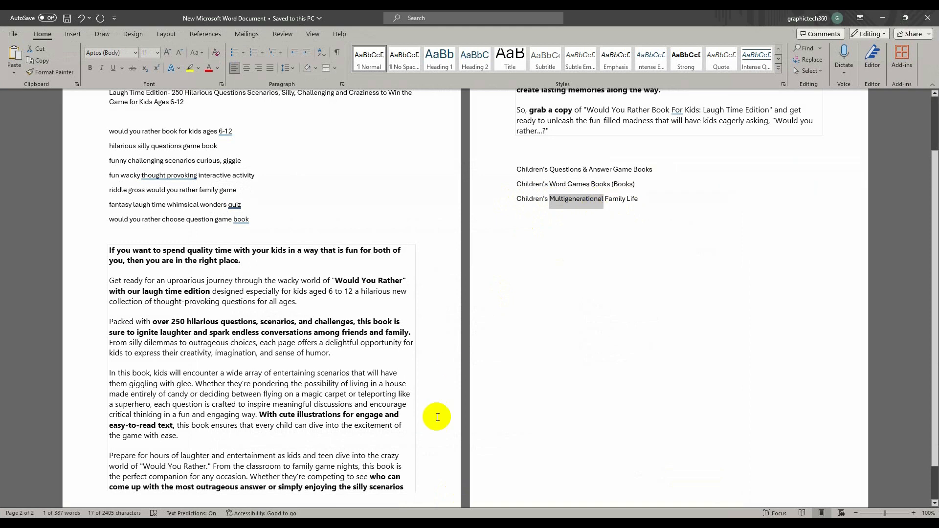
pyautogui.click(399, 521)
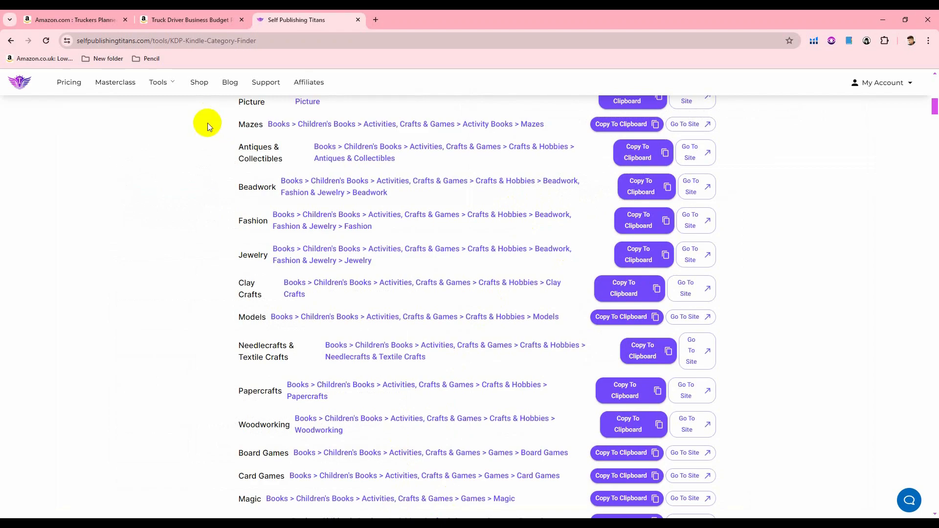
pyautogui.scroll(4, 274, 220)
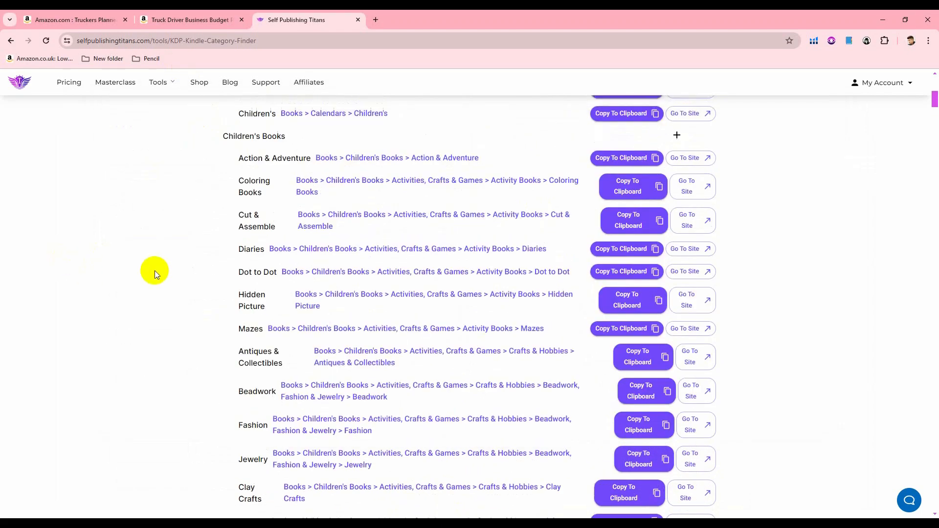
pyautogui.scroll(8, 155, 271)
pyautogui.click(288, 364)
pyautogui.hotkey('ctrl', 'a')
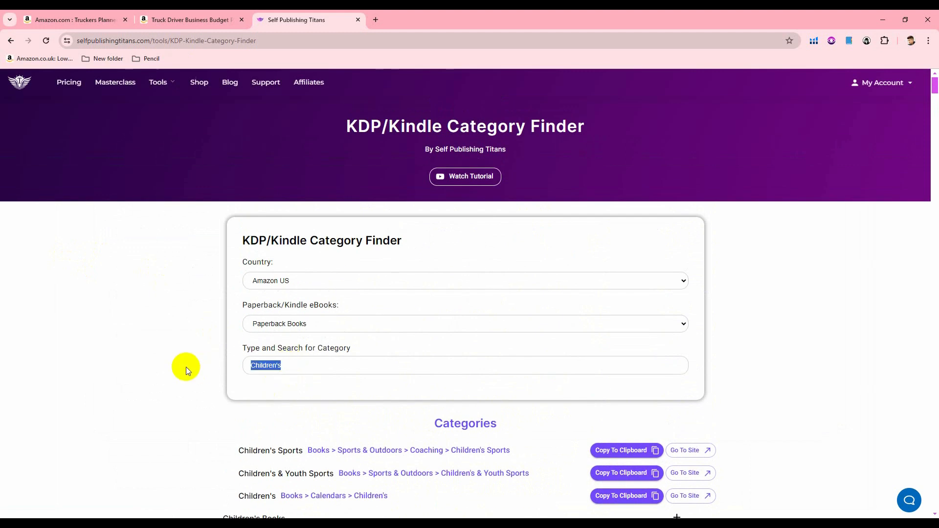
pyautogui.hotkey('ctrl', 'v')
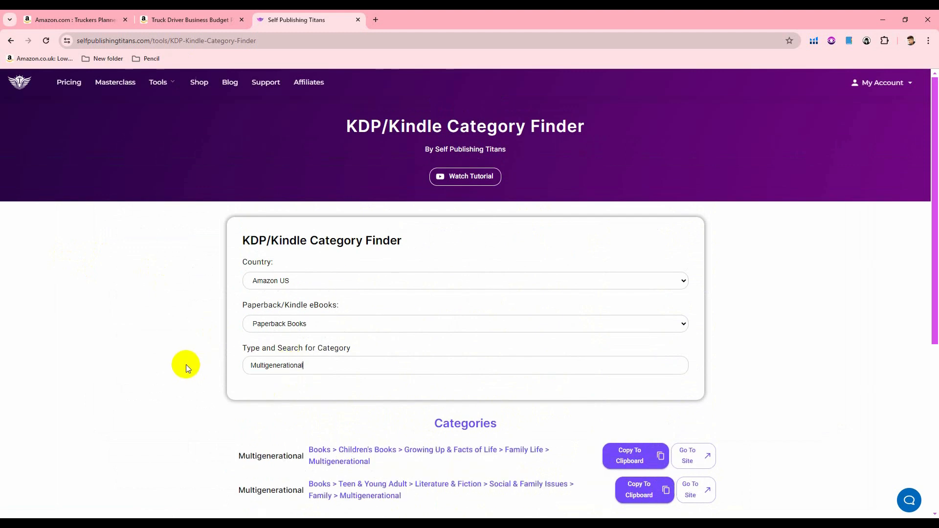
pyautogui.scroll(-2, 186, 365)
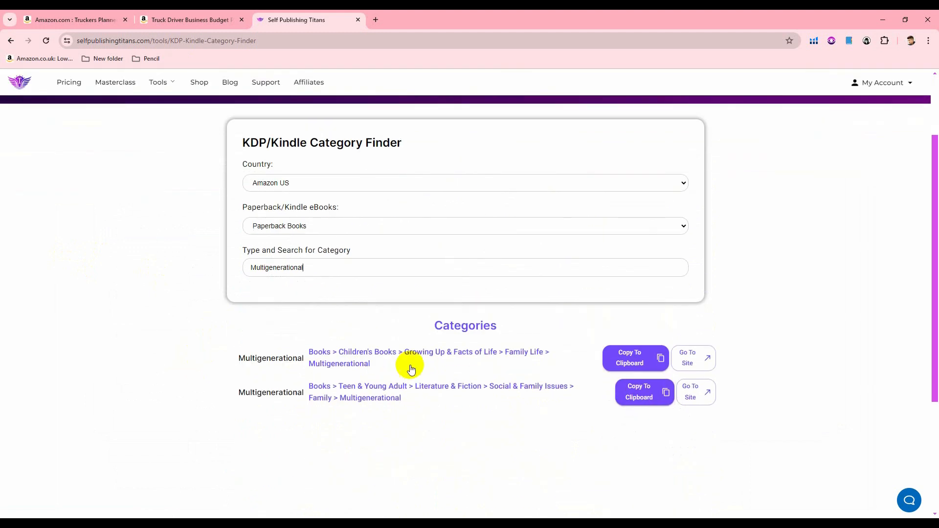
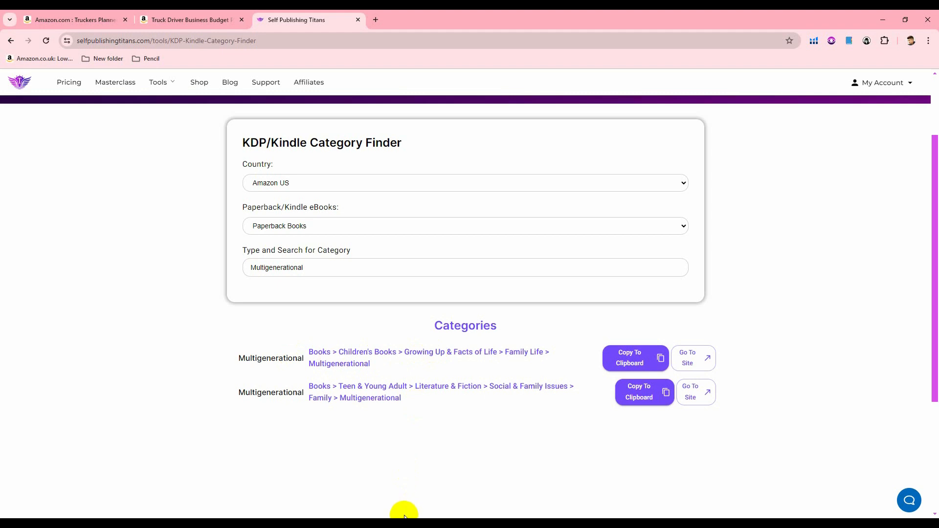
# Switch to the KDP category selection and add another category with Children's Books and the subcategory Growing Up & Facts of Life.
pyautogui.click(404, 524)
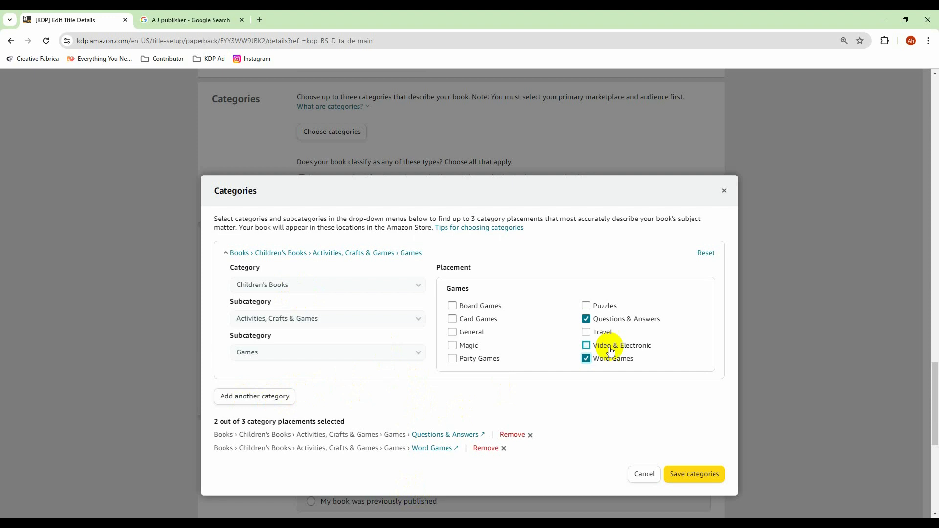
pyautogui.click(248, 398)
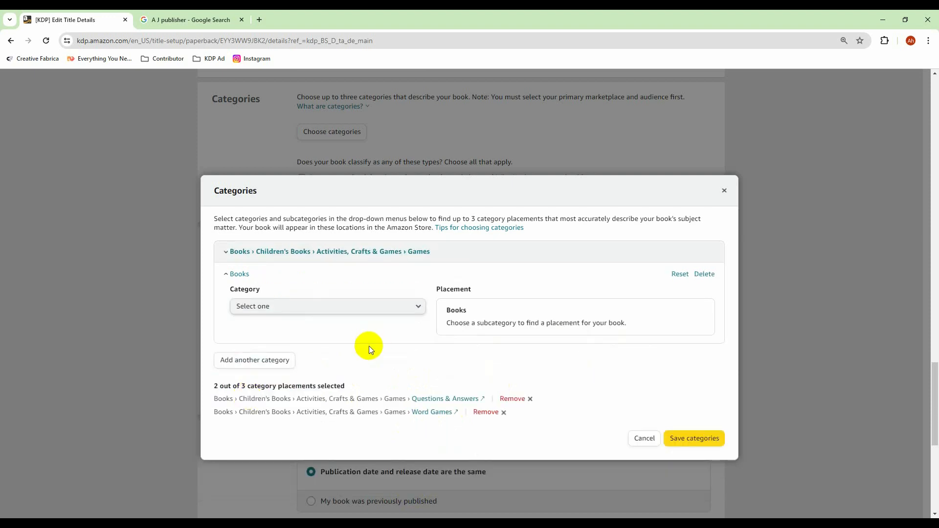
pyautogui.click(391, 309)
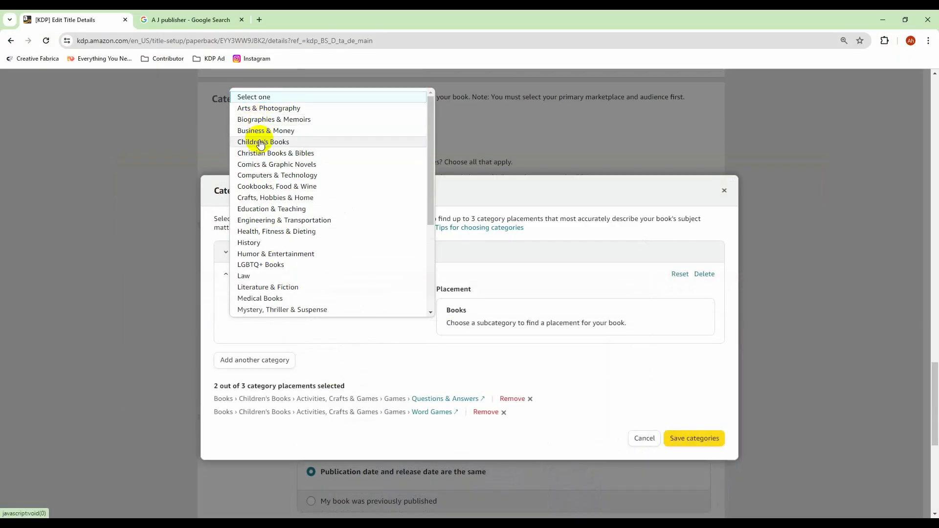
pyautogui.click(261, 142)
pyautogui.click(266, 344)
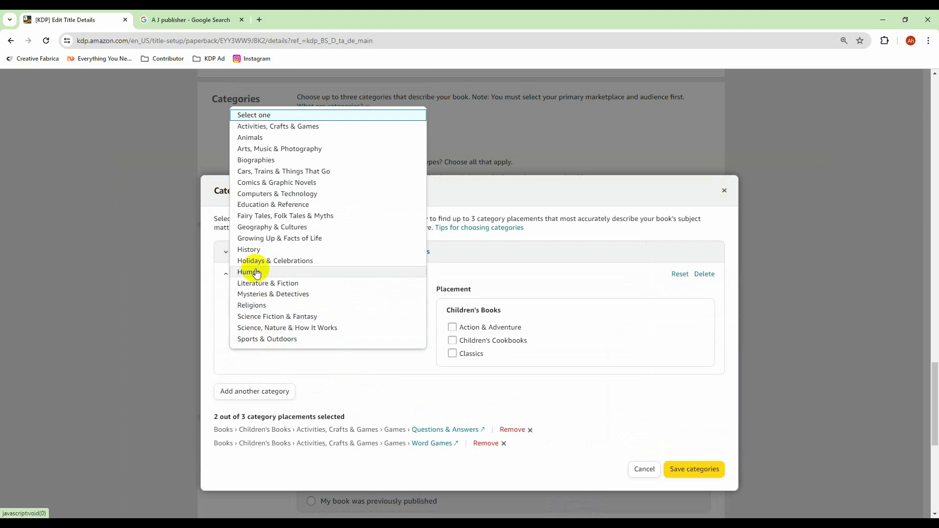
pyautogui.click(270, 238)
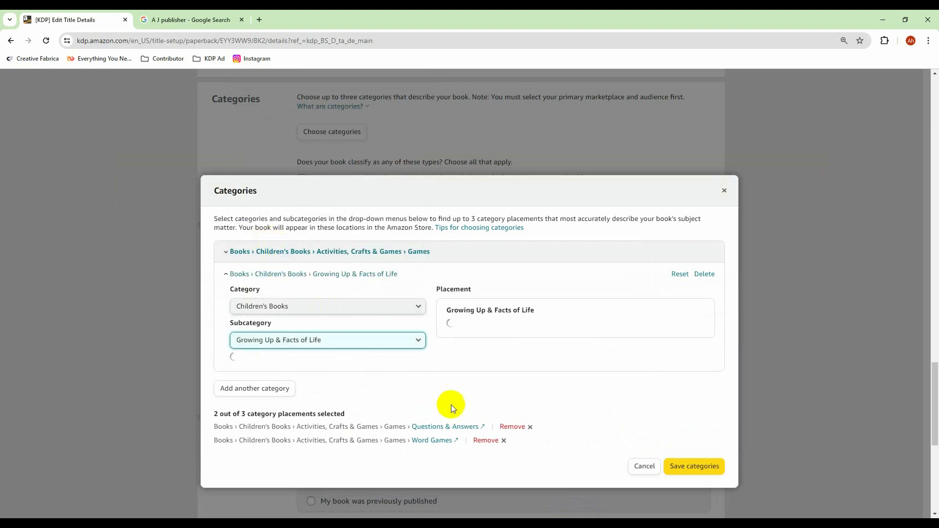
# Set the next subcategories to Family Life and Multigenerational, checking the path against the Self Publishing Titans category finder.
pyautogui.moveTo(444, 514)
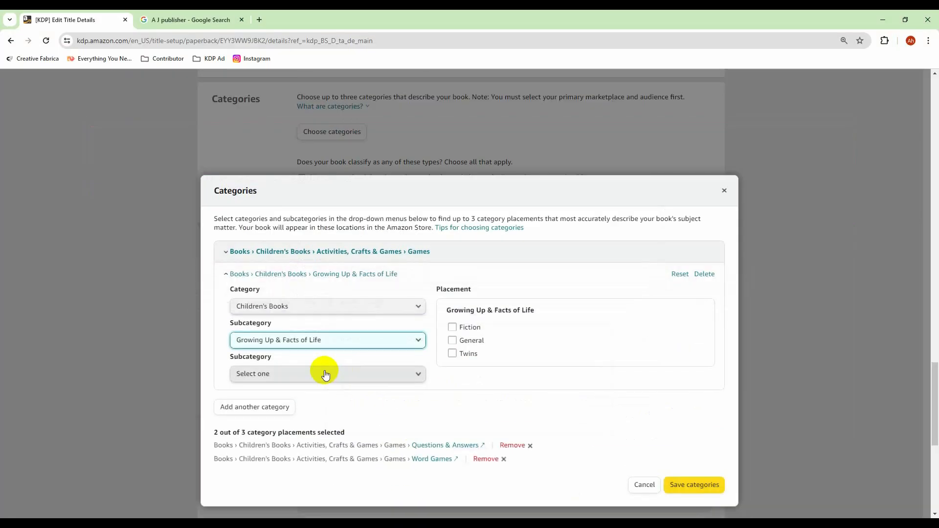
pyautogui.click(304, 375)
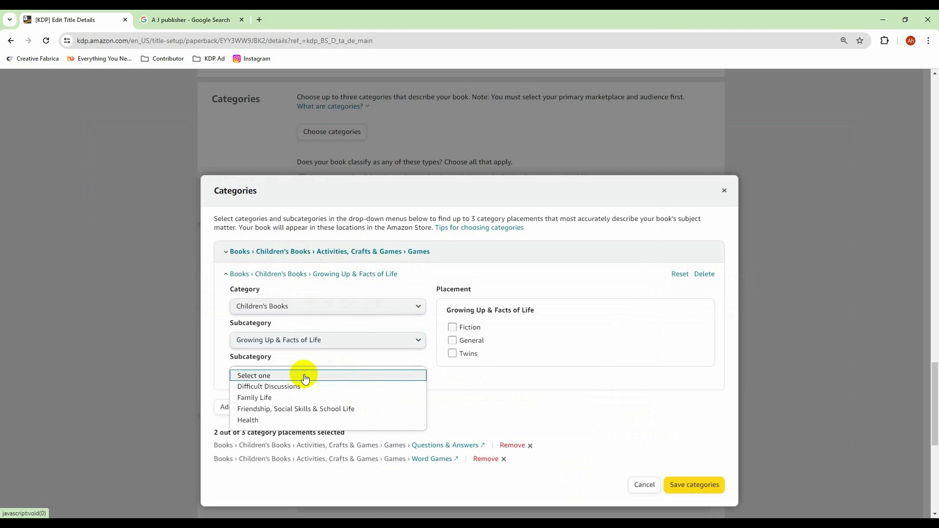
pyautogui.click(264, 398)
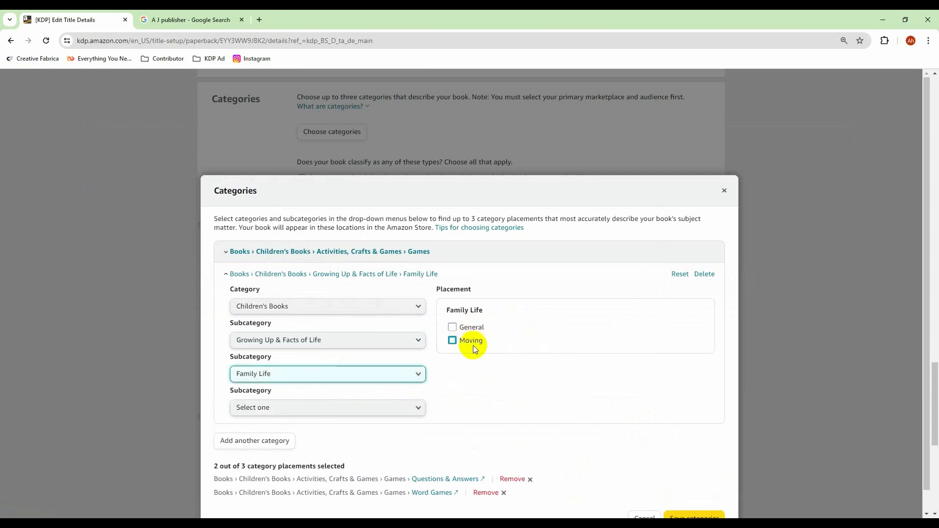
pyautogui.scroll(-1, 506, 359)
pyautogui.click(388, 387)
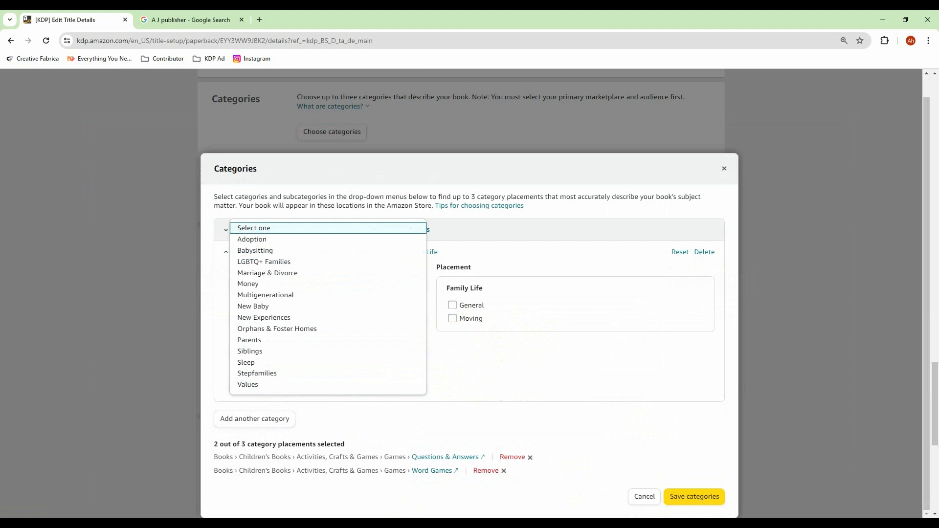
pyautogui.moveTo(403, 523)
pyautogui.click(402, 482)
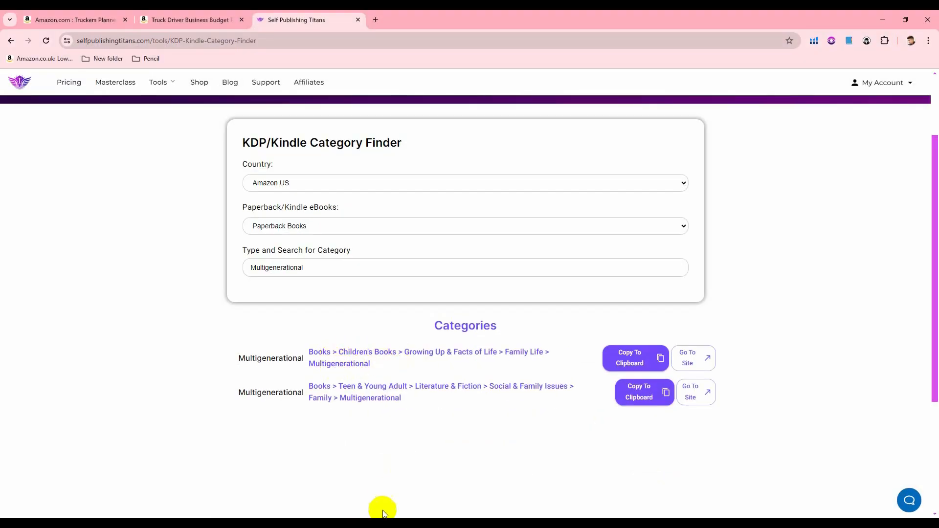
pyautogui.moveTo(395, 524)
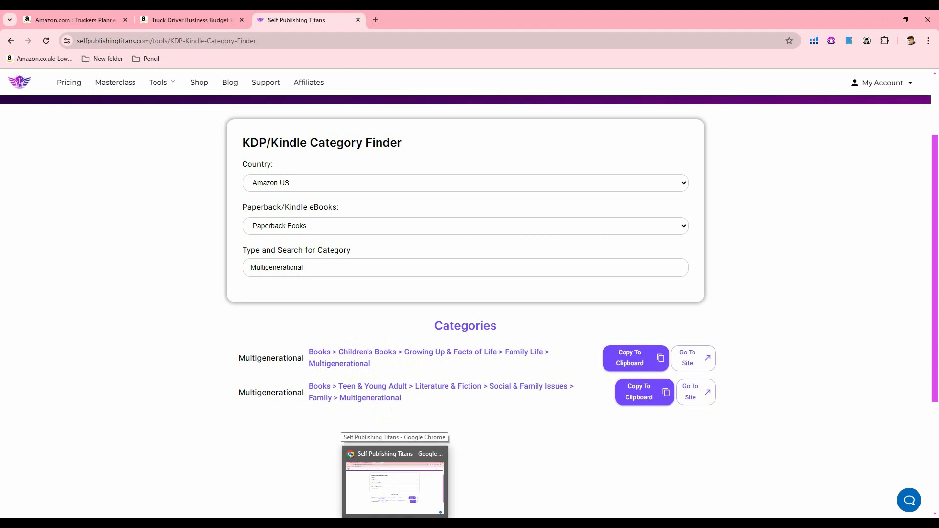
pyautogui.click(394, 524)
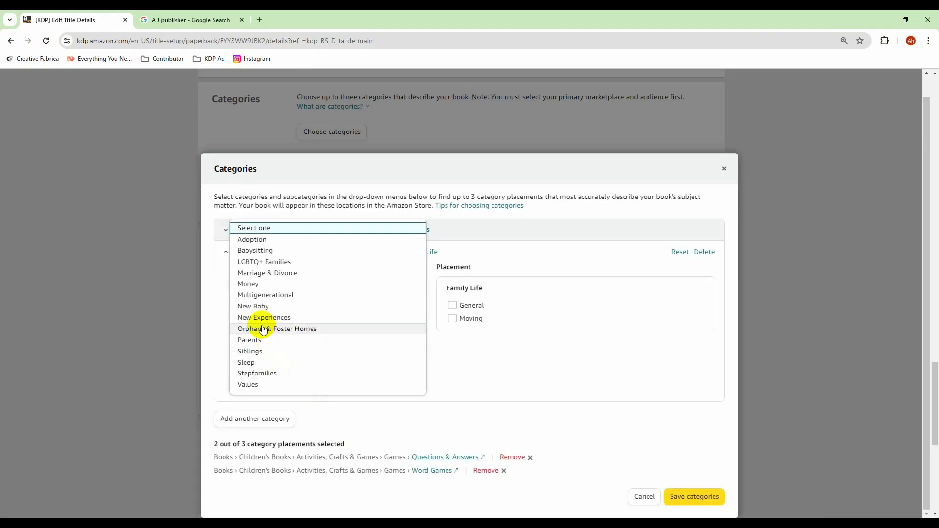
pyautogui.click(253, 298)
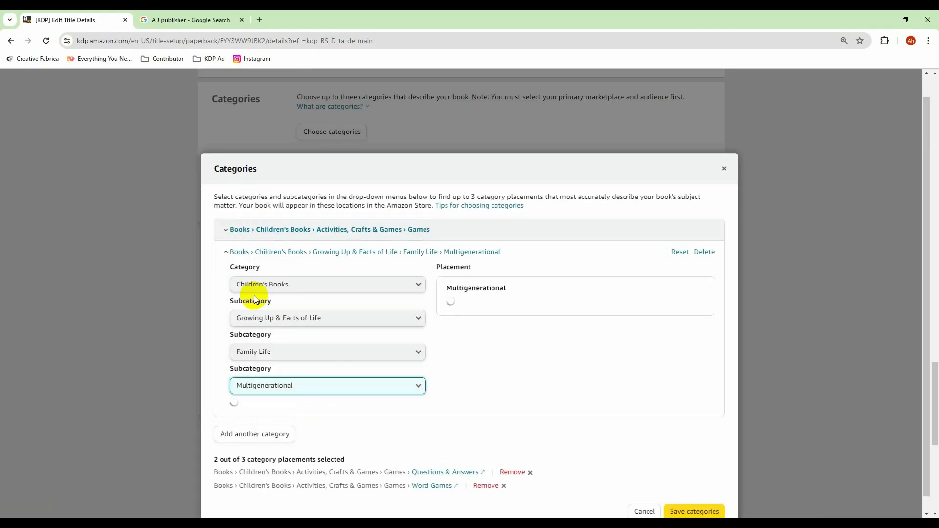
# Select the Nonfiction placement under Multigenerational and save the three category placements.
pyautogui.click(452, 319)
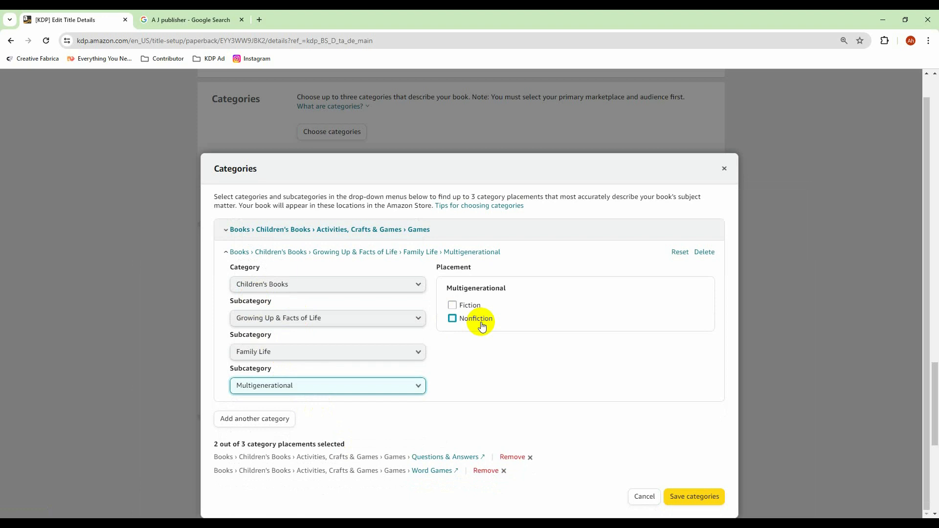
pyautogui.click(453, 319)
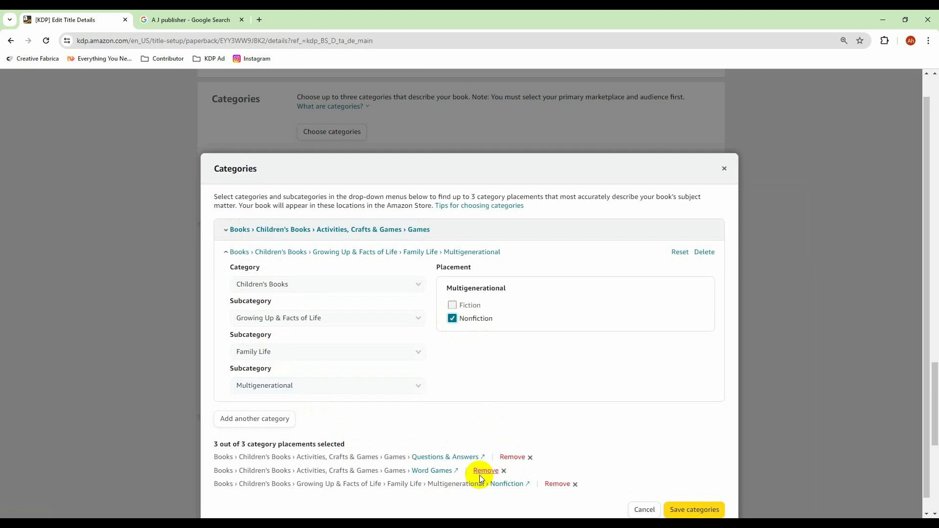
pyautogui.click(692, 508)
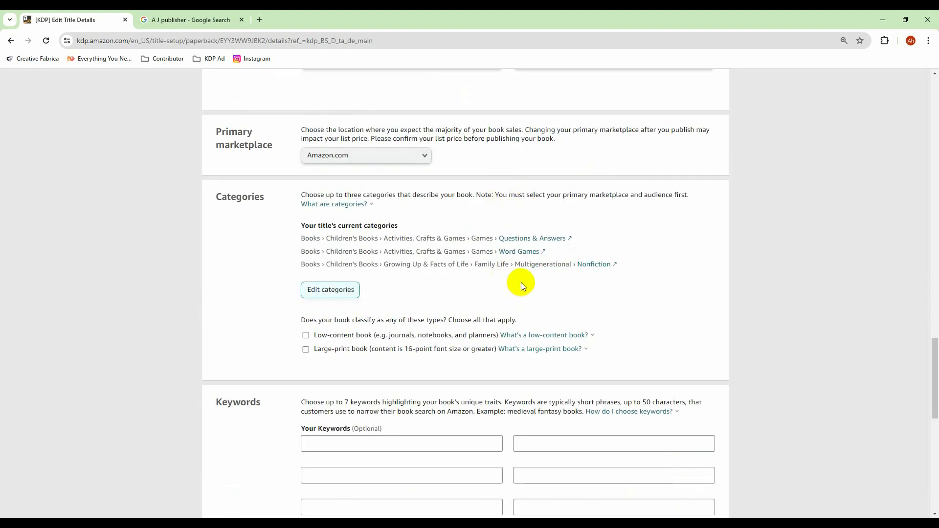
# Copy the seven keyword phrases from the Word document into the KDP keyword fields, starting with "would you rather book for kids ages 6-12".
pyautogui.scroll(-1, 521, 283)
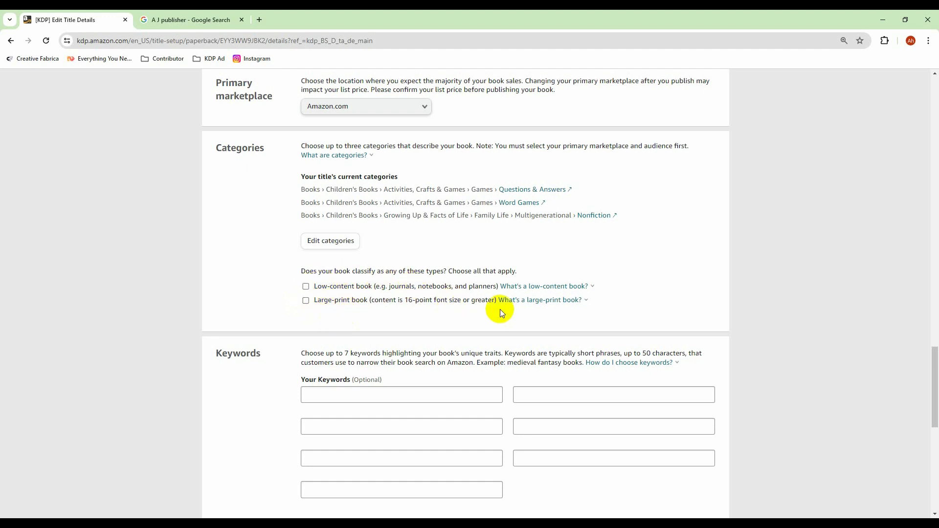
pyautogui.scroll(-5, 533, 321)
pyautogui.scroll(5, 499, 304)
pyautogui.scroll(-3, 485, 273)
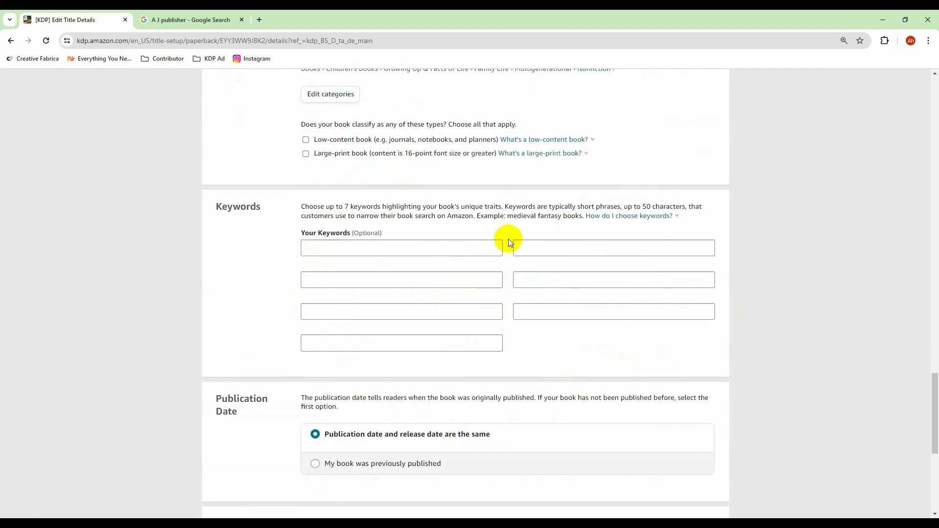
pyautogui.click(426, 525)
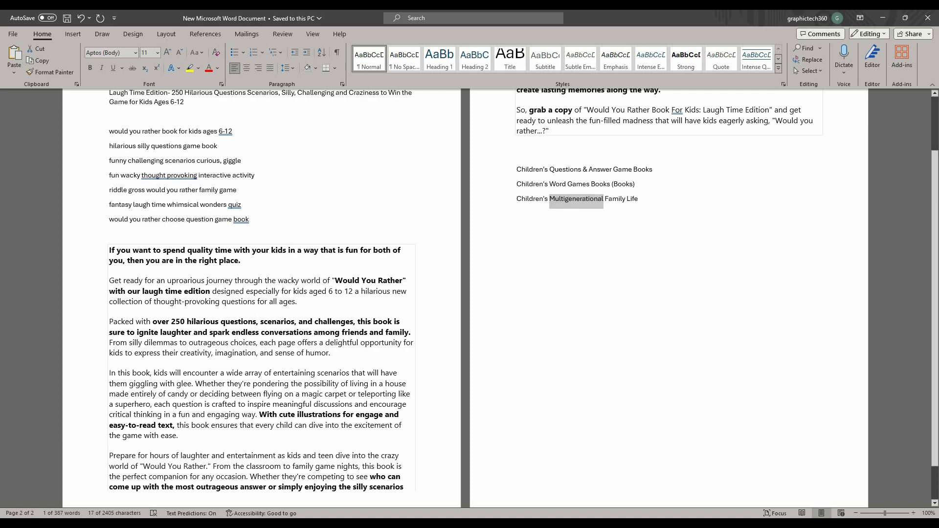
pyautogui.scroll(2, 126, 239)
pyautogui.moveTo(109, 202); pyautogui.dragTo(233, 202)
pyautogui.hotkey('ctrl', 'c')
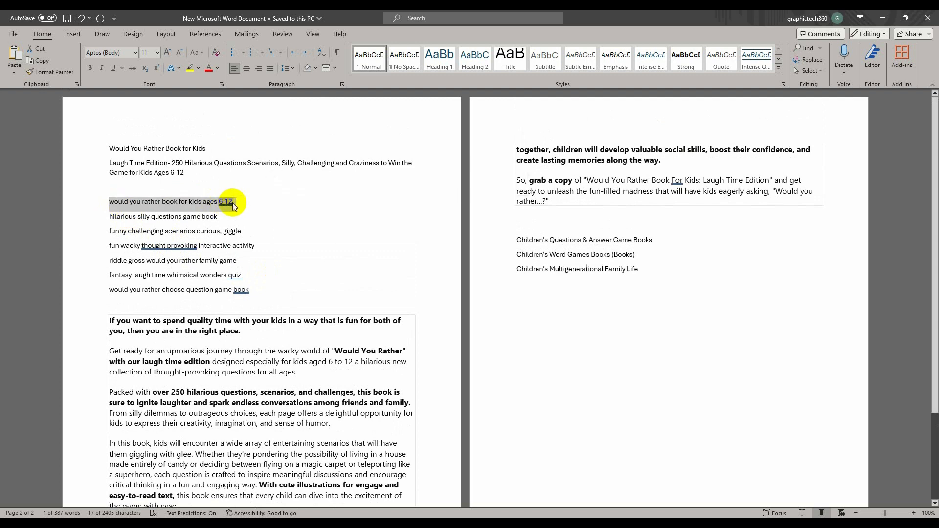
pyautogui.click(406, 525)
pyautogui.click(337, 252)
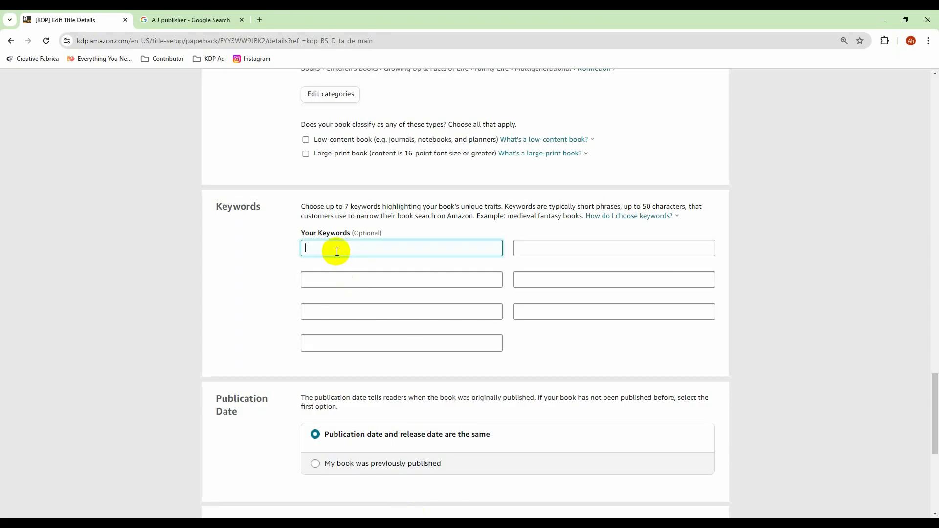
pyautogui.hotkey('ctrl', 'v')
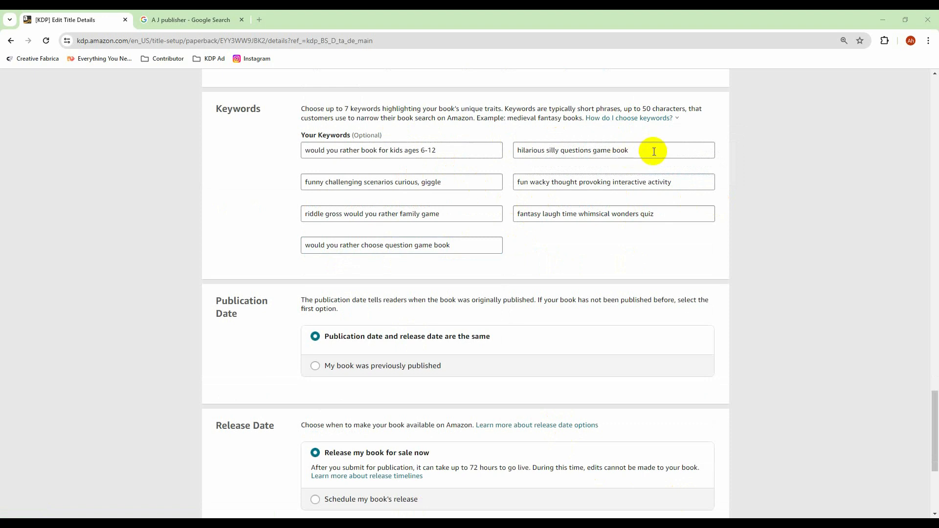
pyautogui.click(692, 184)
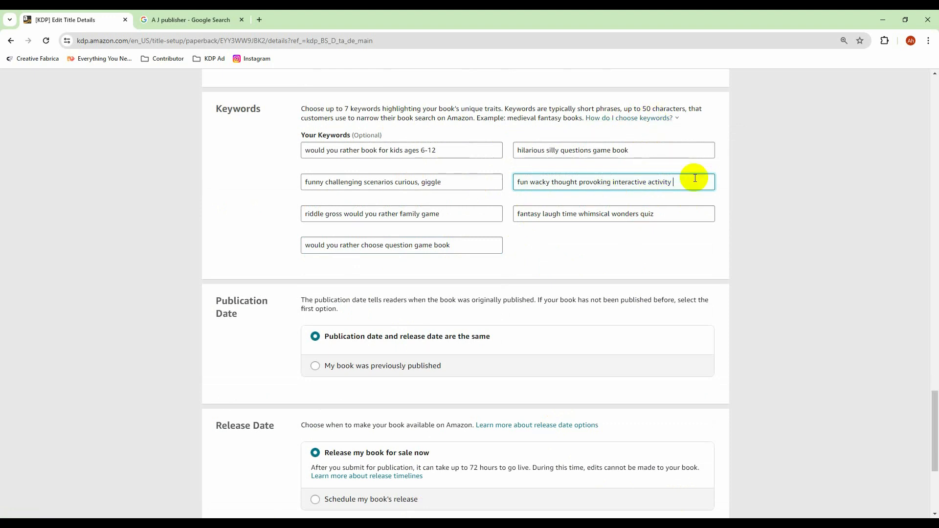
pyautogui.write('k')
pyautogui.press('BackSpace')
# Save the paperback details with the existing publication and release date options, and continue to the print options on the Paperback Content page.
pyautogui.scroll(-3, 243, 373)
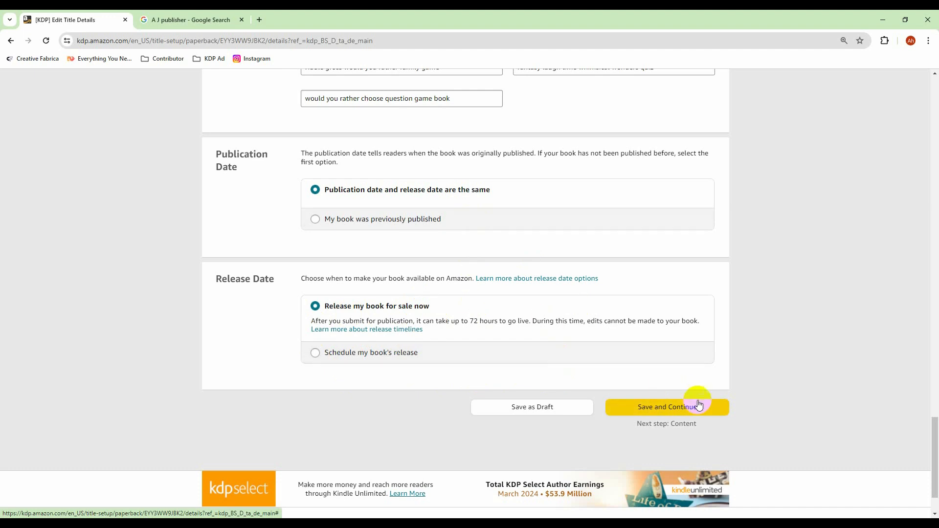
pyautogui.click(663, 409)
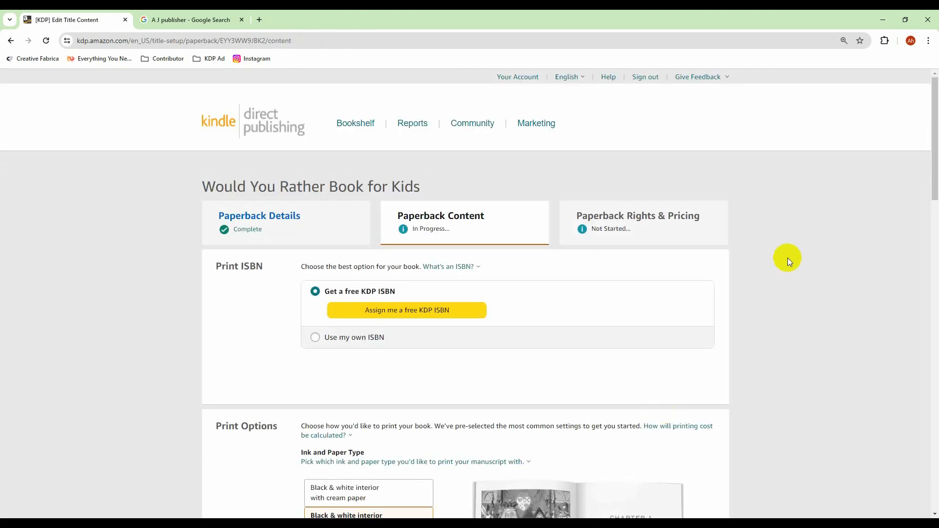
pyautogui.scroll(-2, 787, 257)
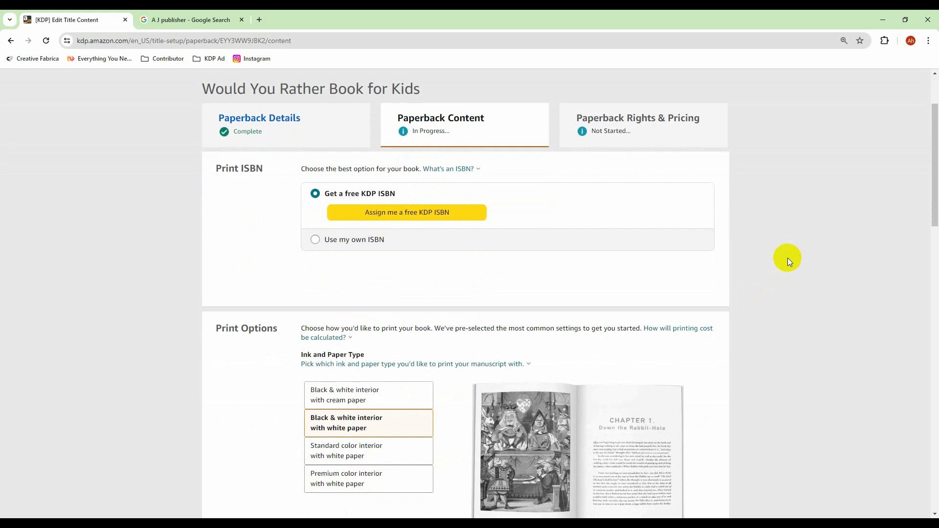
pyautogui.scroll(-2, 788, 257)
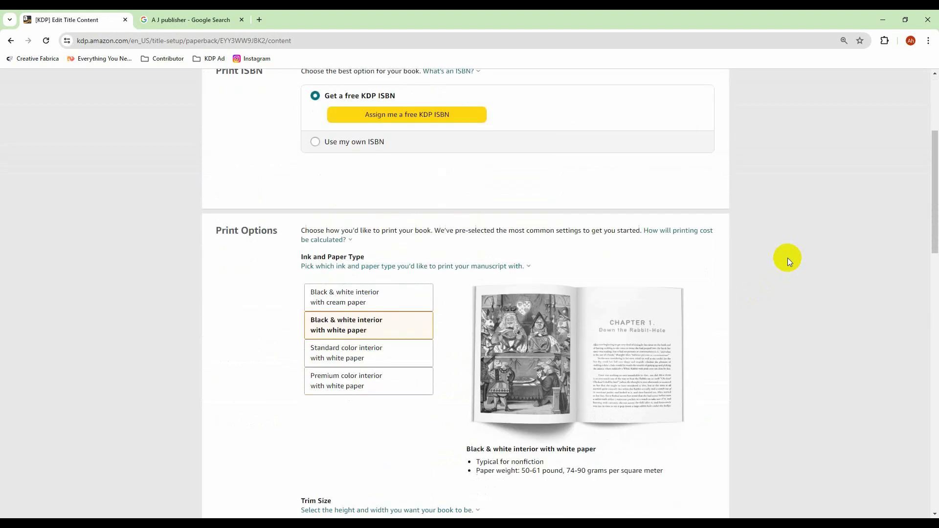
# Assign a free KDP ISBN to the paperback.
pyautogui.scroll(1, 788, 257)
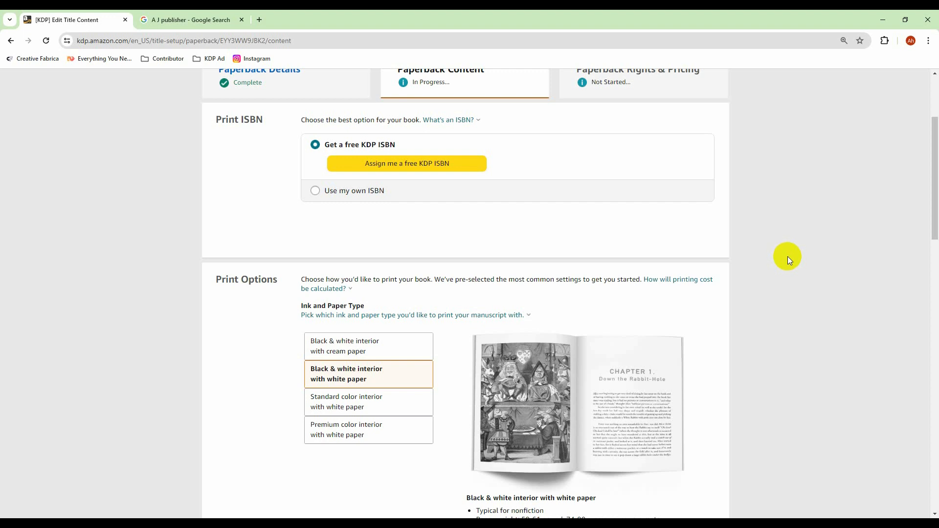
pyautogui.click(398, 168)
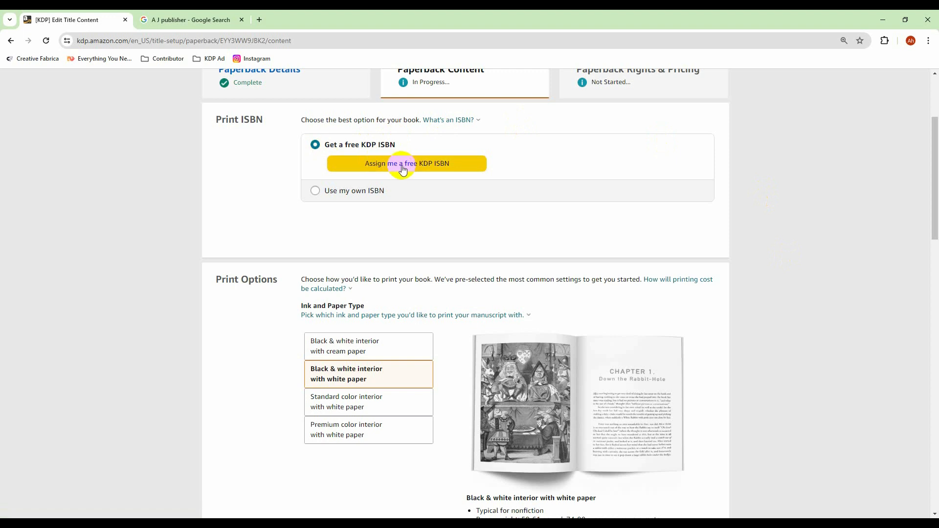
pyautogui.click(401, 167)
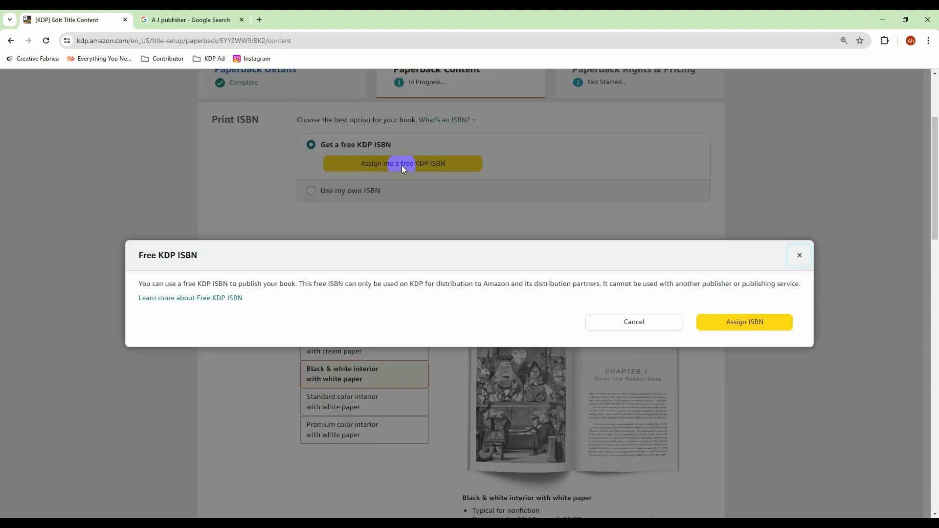
pyautogui.click(741, 321)
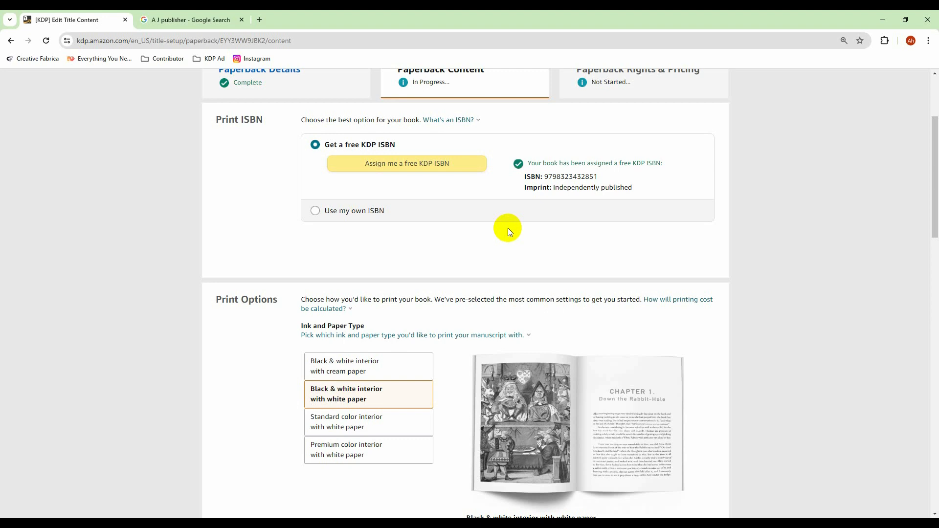
# Compare the standard color, premium color and cream paper interiors, and return the ink and paper type to Black & white interior with white paper.
pyautogui.scroll(-1, 236, 247)
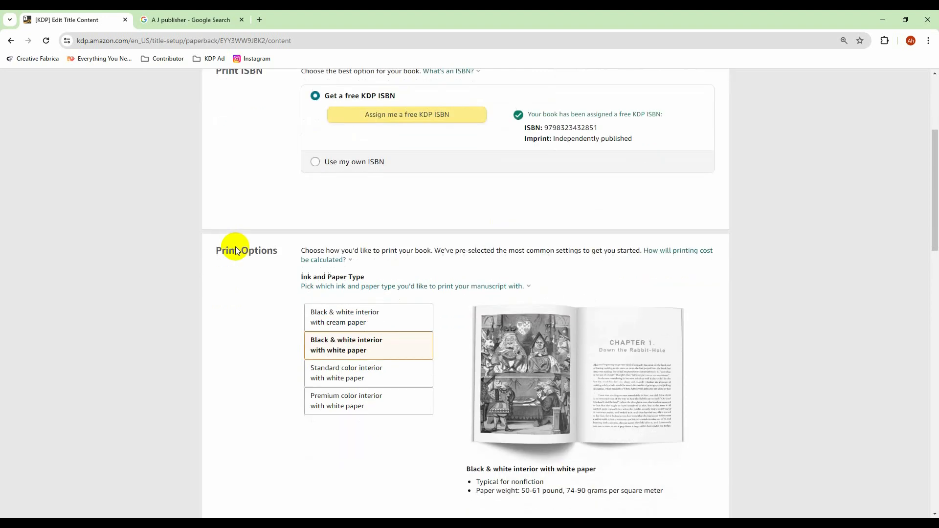
pyautogui.scroll(-2, 239, 321)
pyautogui.scroll(-1, 240, 321)
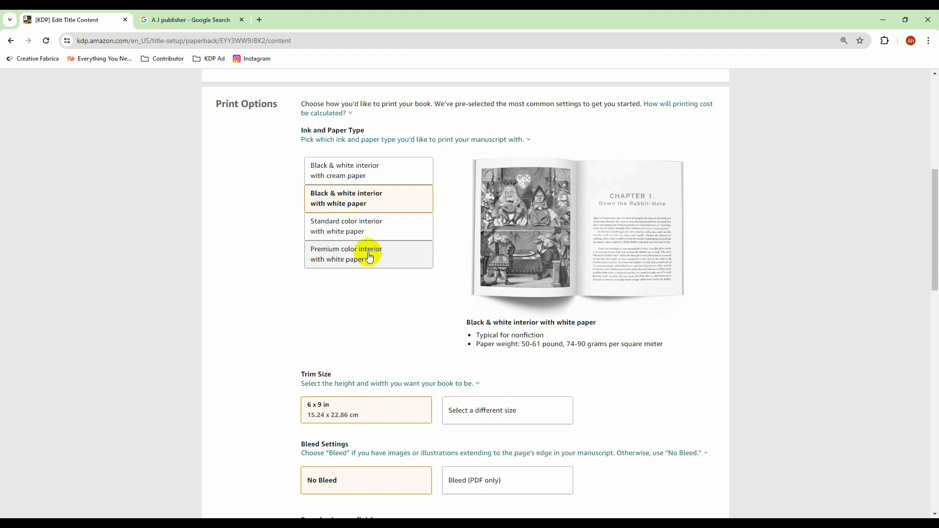
pyautogui.click(368, 226)
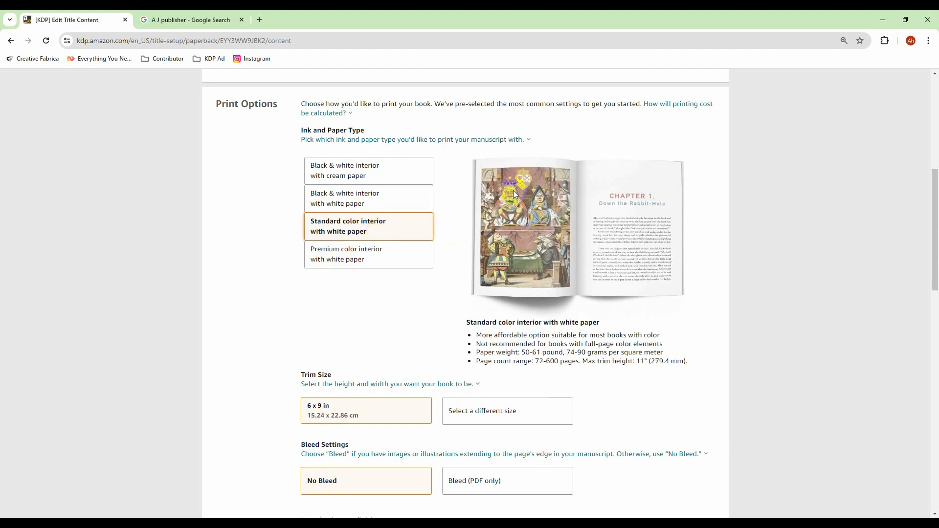
pyautogui.click(376, 255)
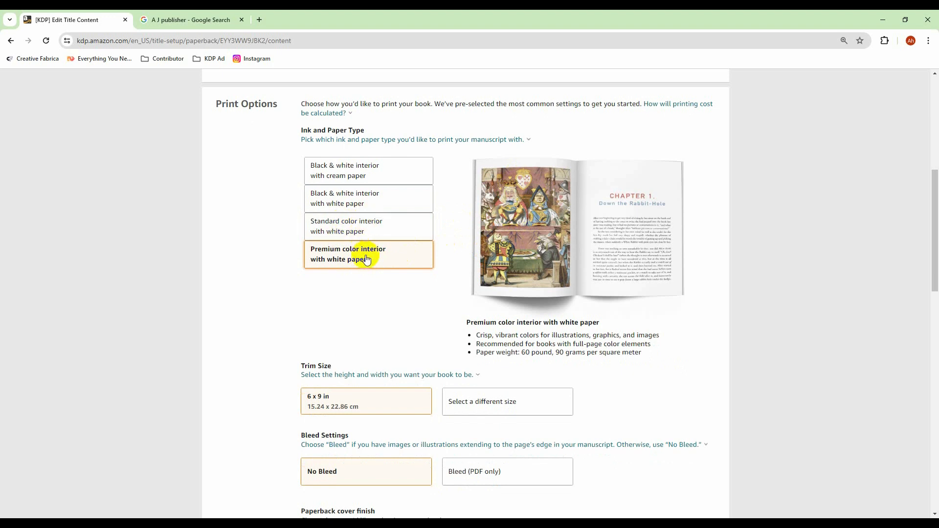
pyautogui.click(370, 192)
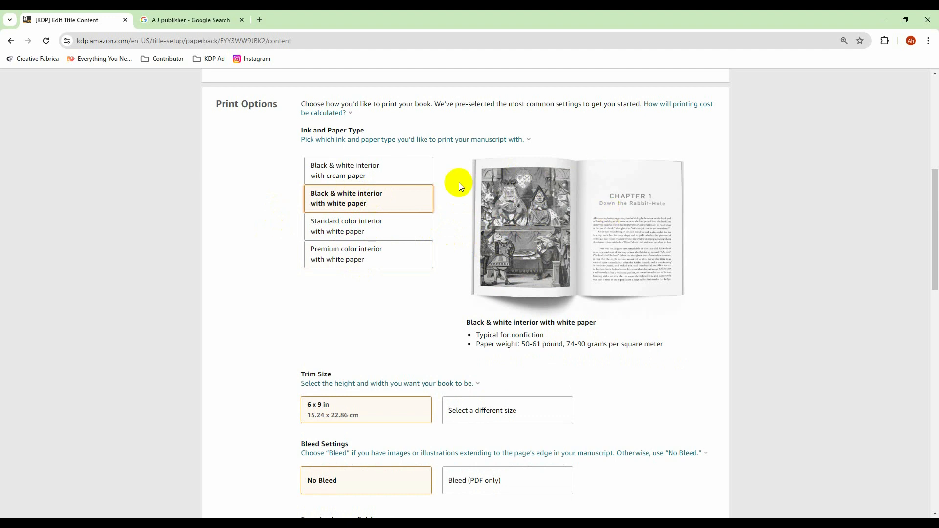
pyautogui.click(342, 168)
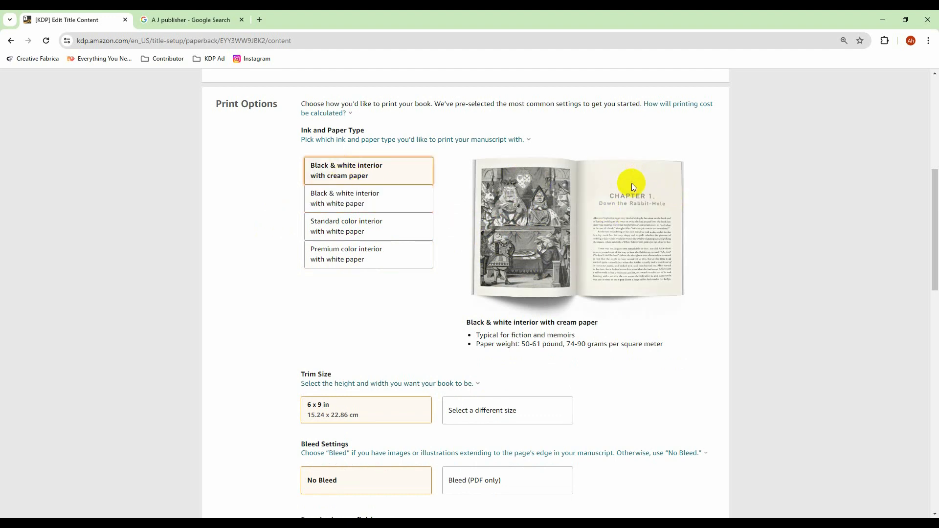
pyautogui.click(359, 198)
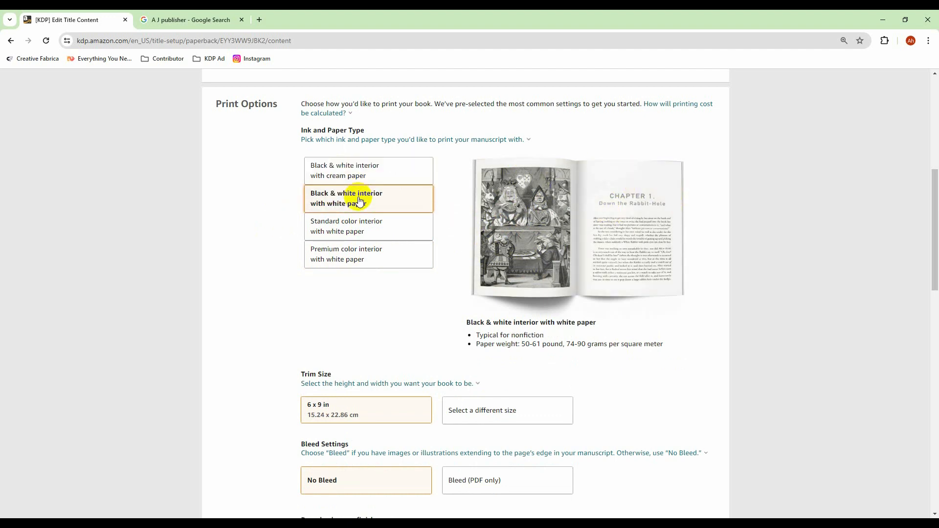
# Review the available trim sizes and choose 6 x 9 in for the paperback.
pyautogui.scroll(-3, 274, 318)
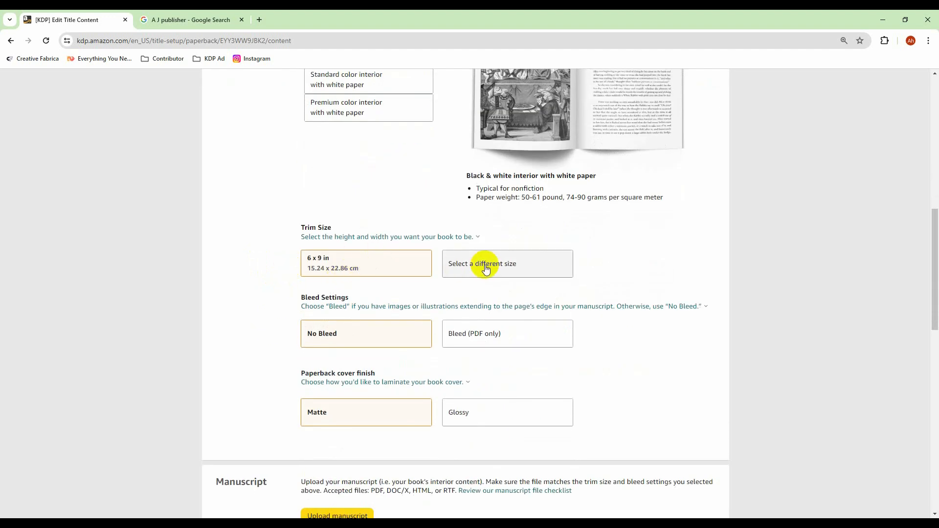
pyautogui.click(510, 261)
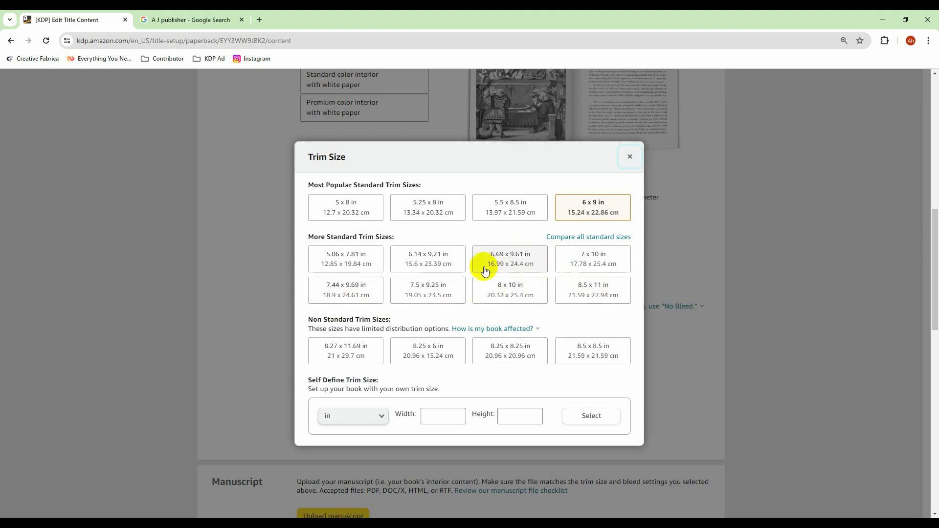
pyautogui.scroll(-2, 482, 268)
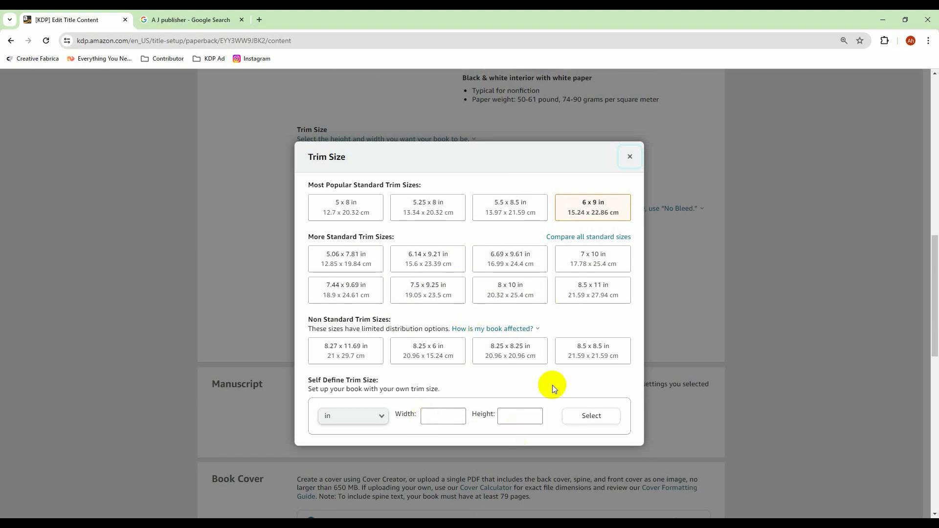
pyautogui.click(600, 213)
# Set the bleed setting to Bleed (PDF only) and the paperback cover finish to Glossy.
pyautogui.scroll(-2, 556, 343)
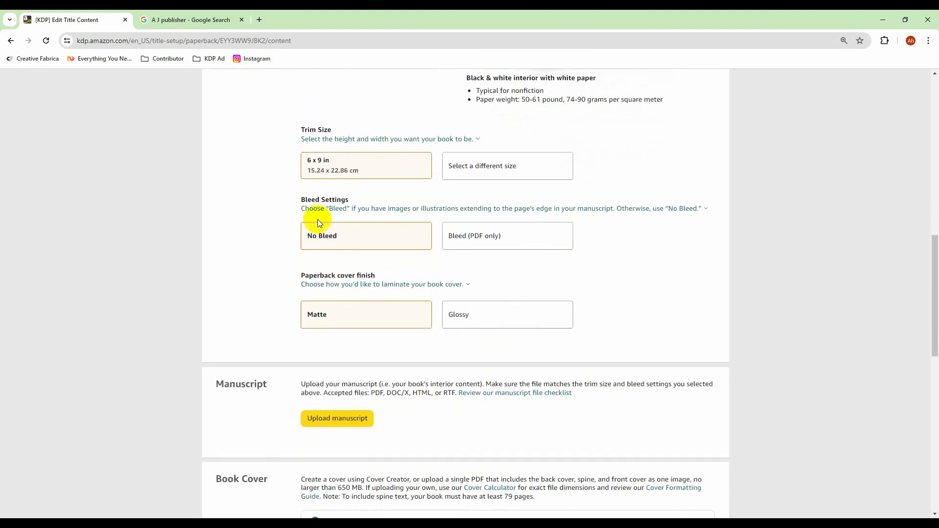
pyautogui.click(507, 242)
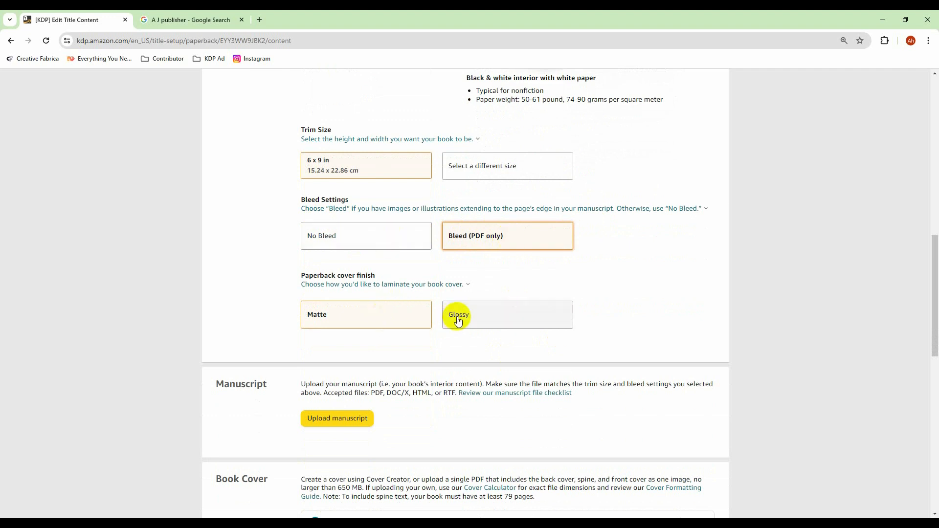
pyautogui.click(509, 318)
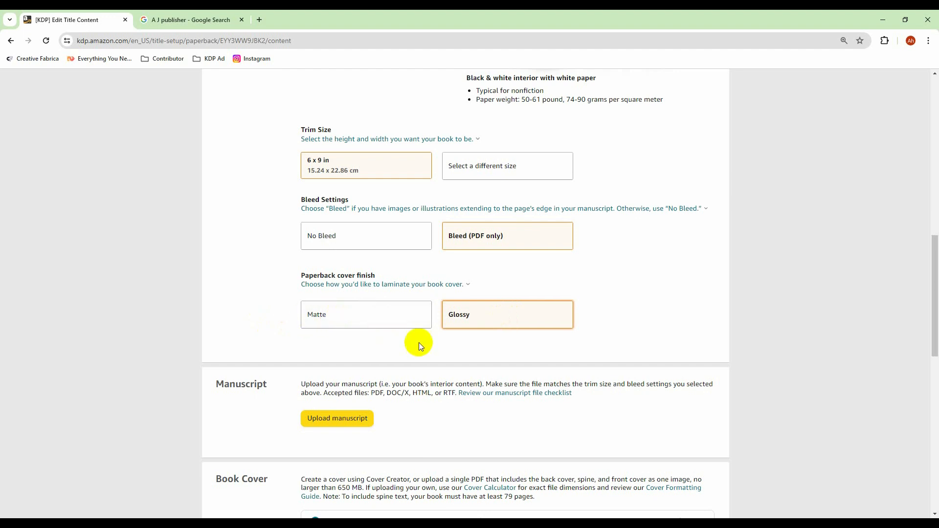
# Upload the "Would you rather" PDF from the Desktop as the manuscript.
pyautogui.scroll(-2, 447, 347)
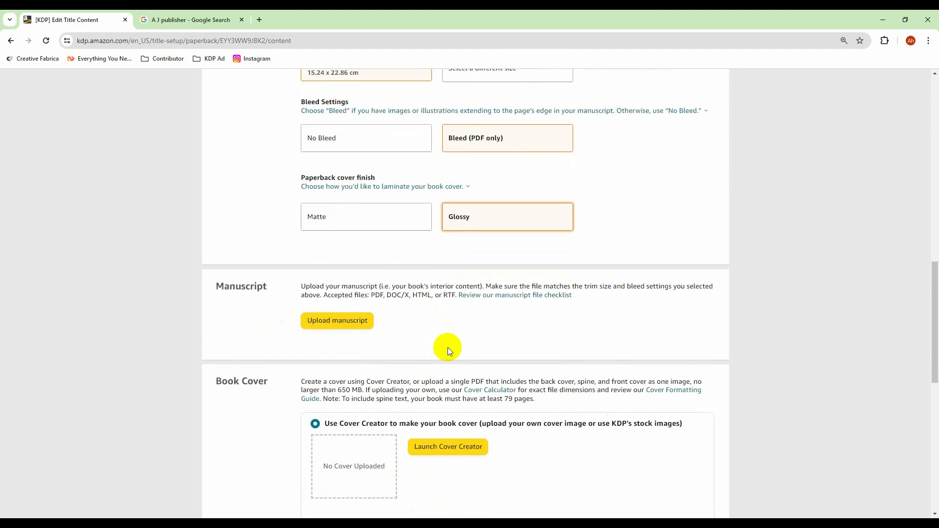
pyautogui.click(338, 325)
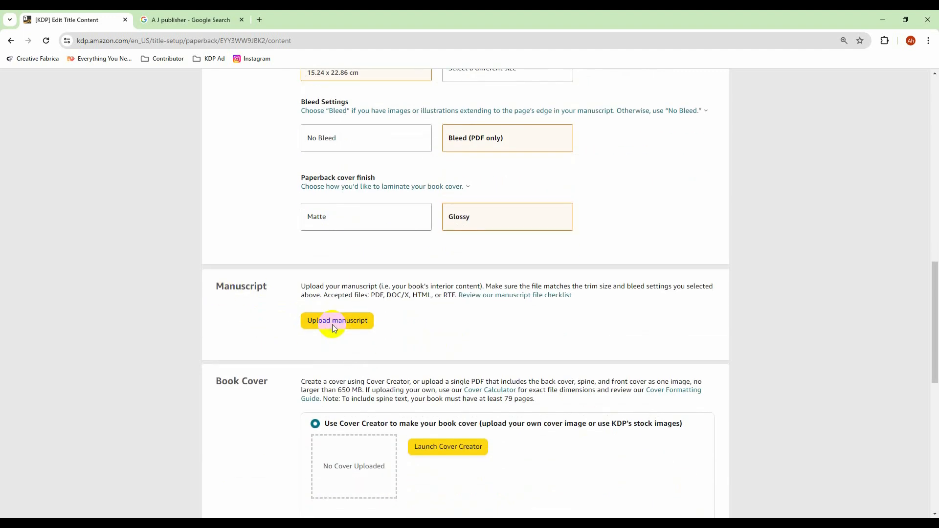
pyautogui.click(332, 326)
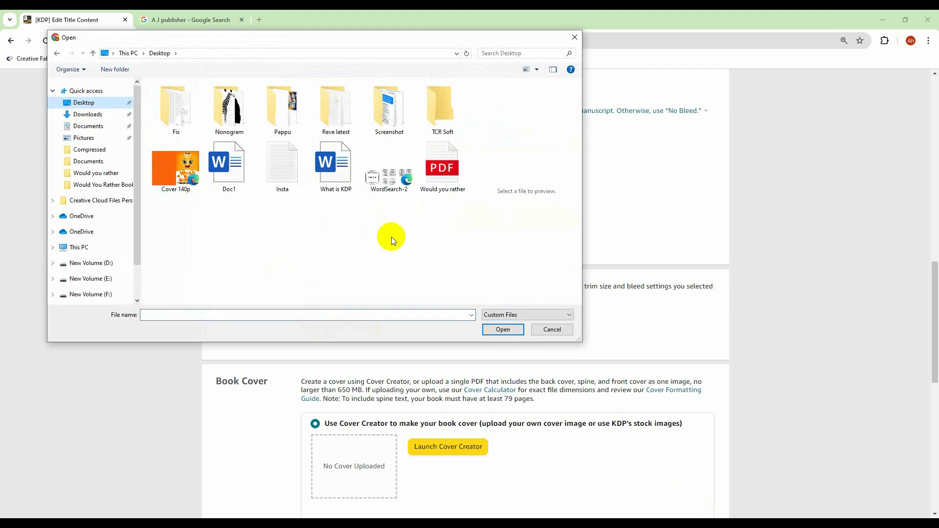
pyautogui.click(445, 171)
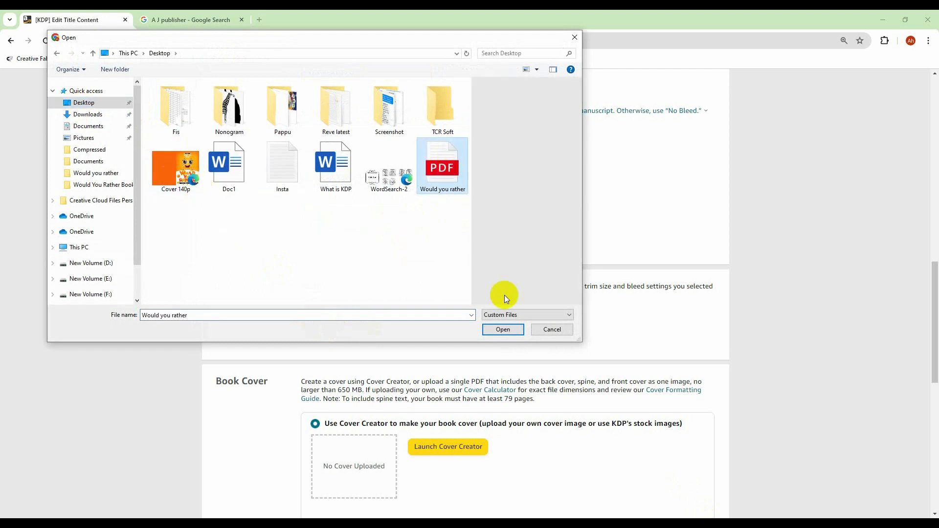
pyautogui.click(504, 329)
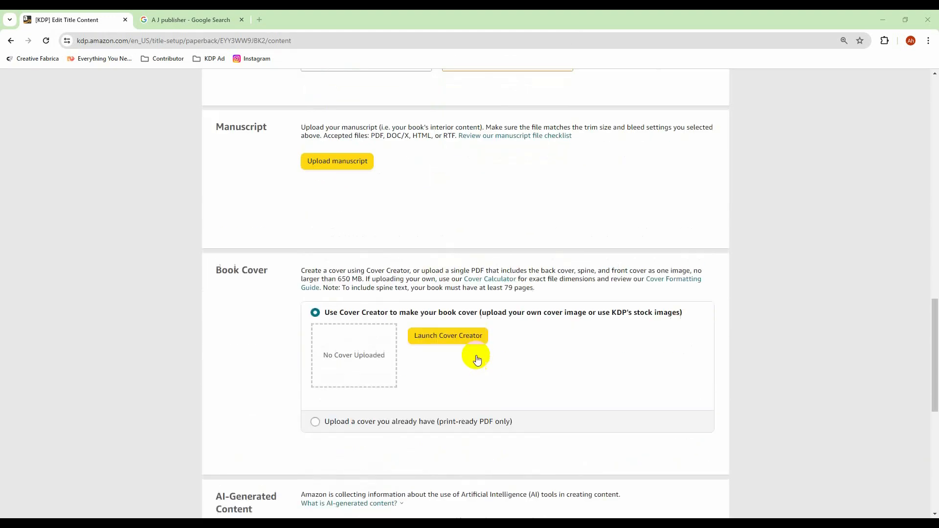
# Choose to upload an existing print-ready cover and upload the "Cover 140p" PDF from the Desktop.
pyautogui.scroll(-2, 489, 253)
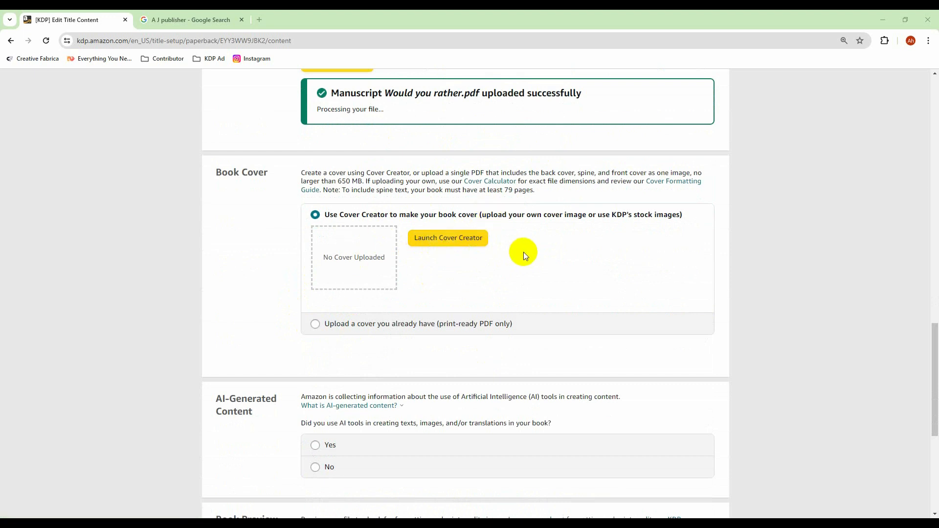
pyautogui.click(351, 324)
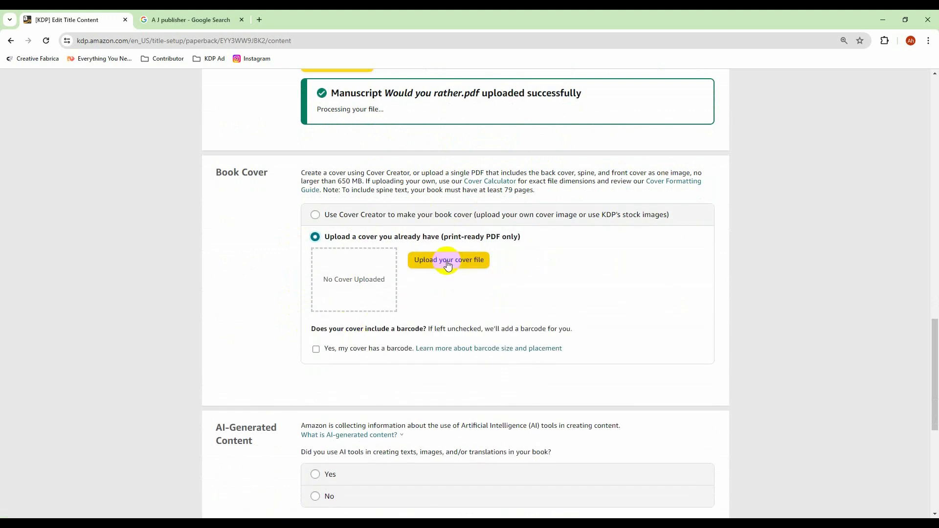
pyautogui.click(448, 264)
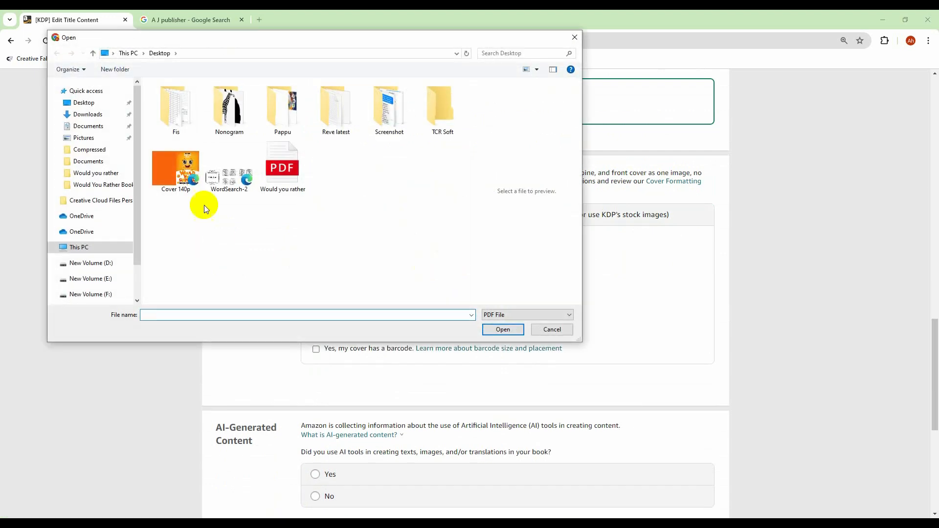
pyautogui.click(176, 168)
pyautogui.click(503, 329)
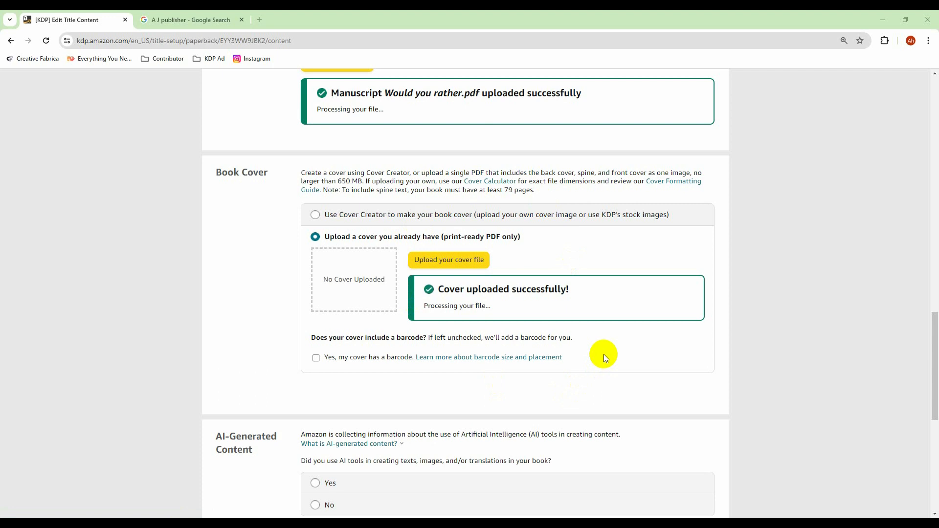
# Look over the Paperback Content page, from the ISBN and print options down to the book preview section.
pyautogui.scroll(-2, 603, 354)
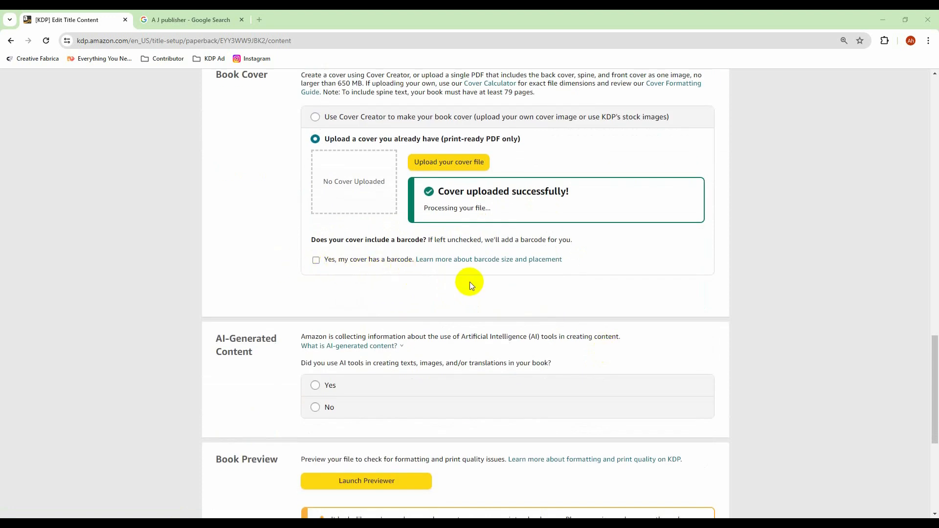
pyautogui.scroll(6, 187, 294)
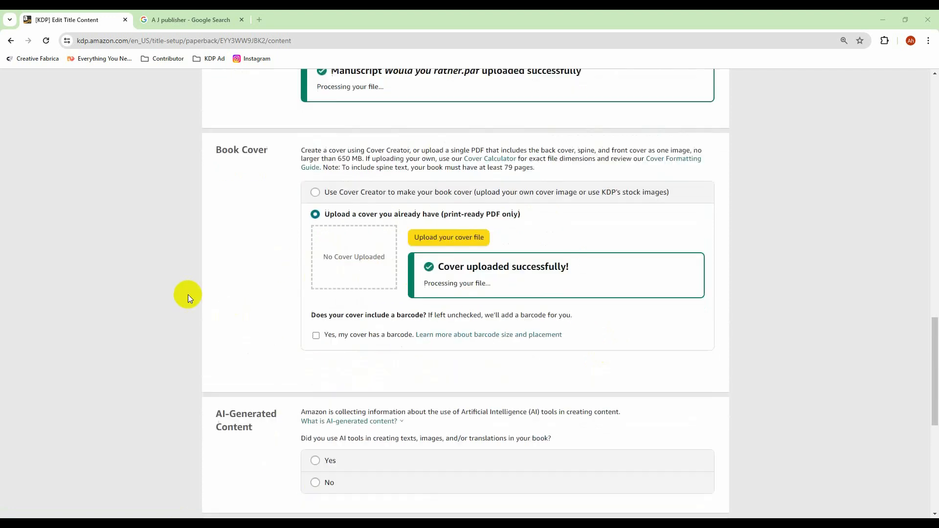
pyautogui.scroll(10, 359, 192)
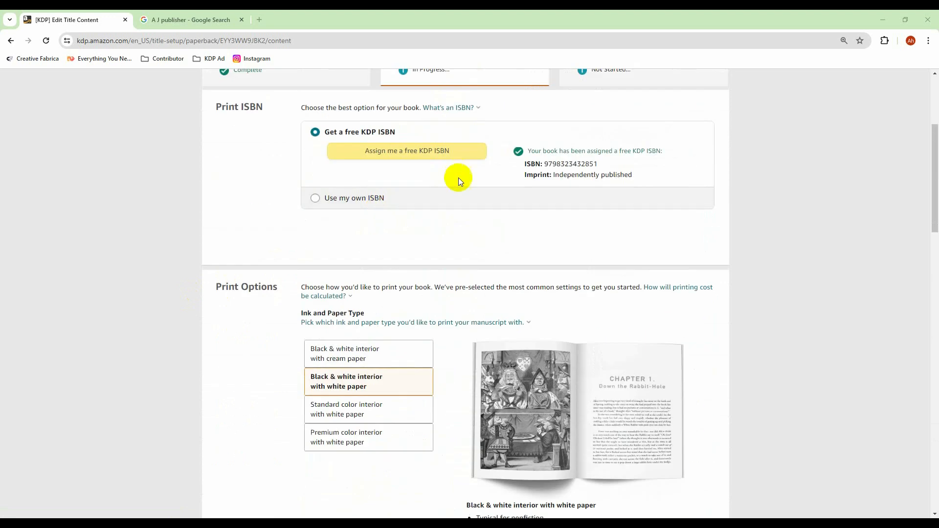
pyautogui.scroll(-11, 459, 178)
pyautogui.scroll(-10, 770, 282)
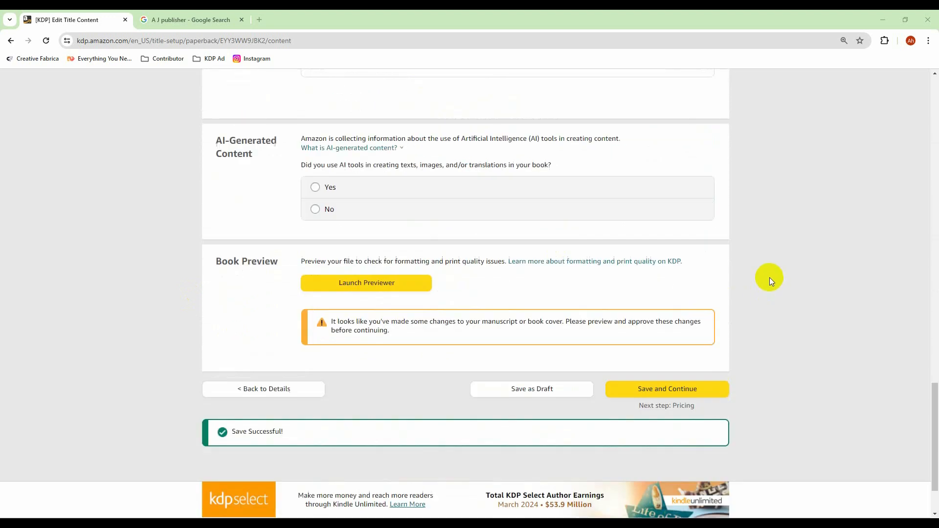
# Declare that AI tools were used in the book and set Texts to "Entire work, with extensive editing".
pyautogui.scroll(2, 770, 278)
pyautogui.scroll(2, 770, 277)
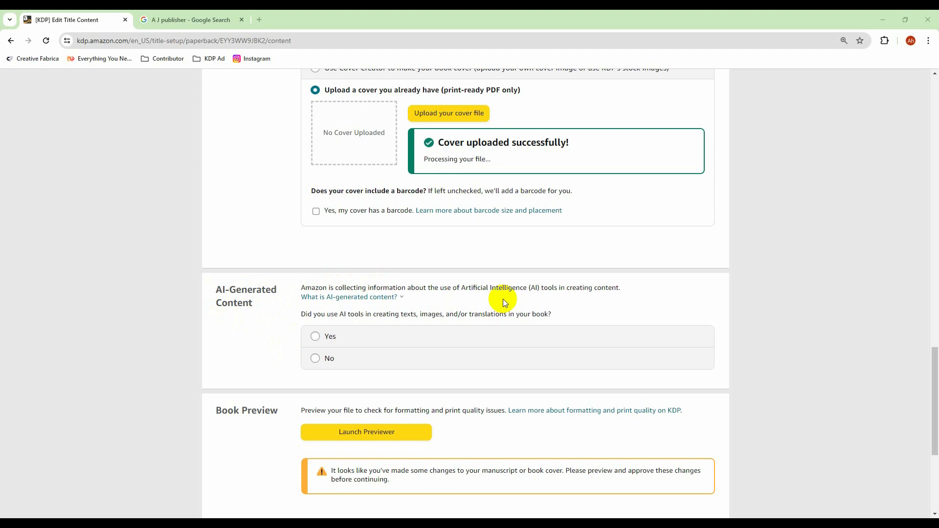
pyautogui.click(318, 359)
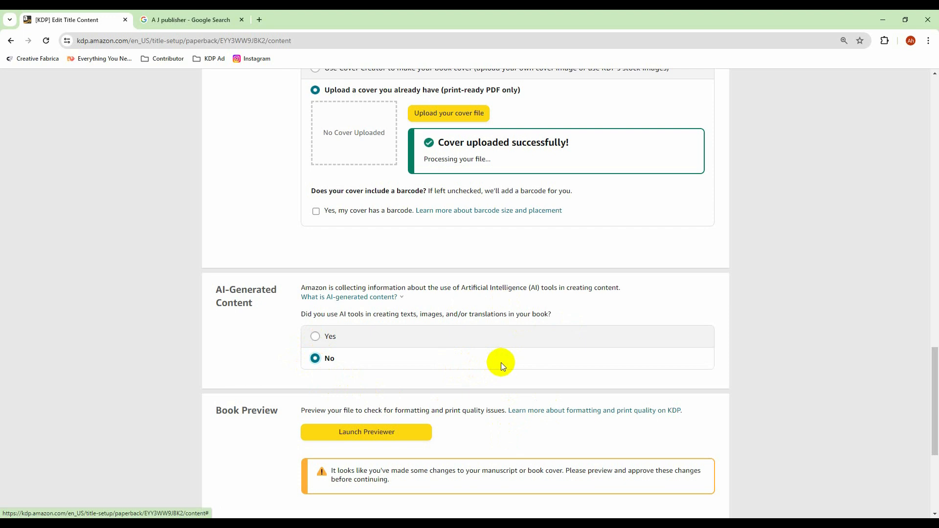
pyautogui.click(316, 338)
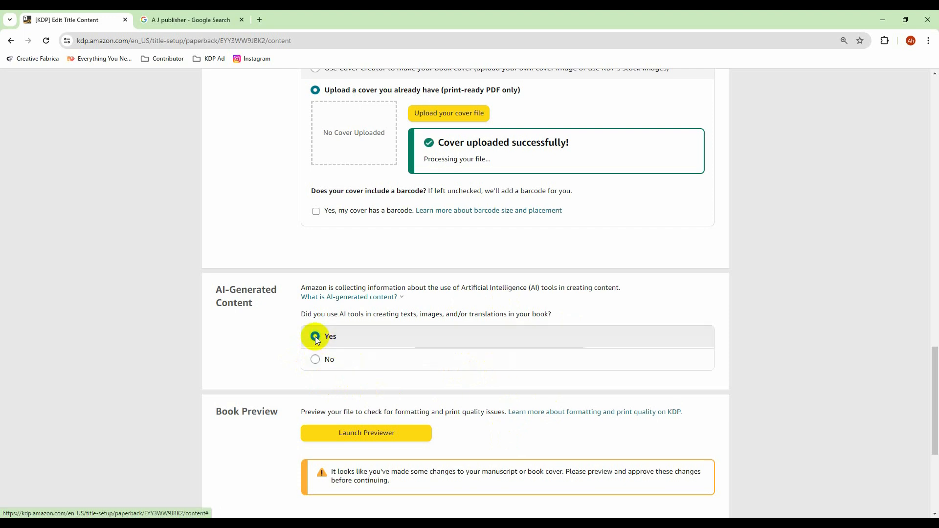
pyautogui.scroll(-1, 230, 341)
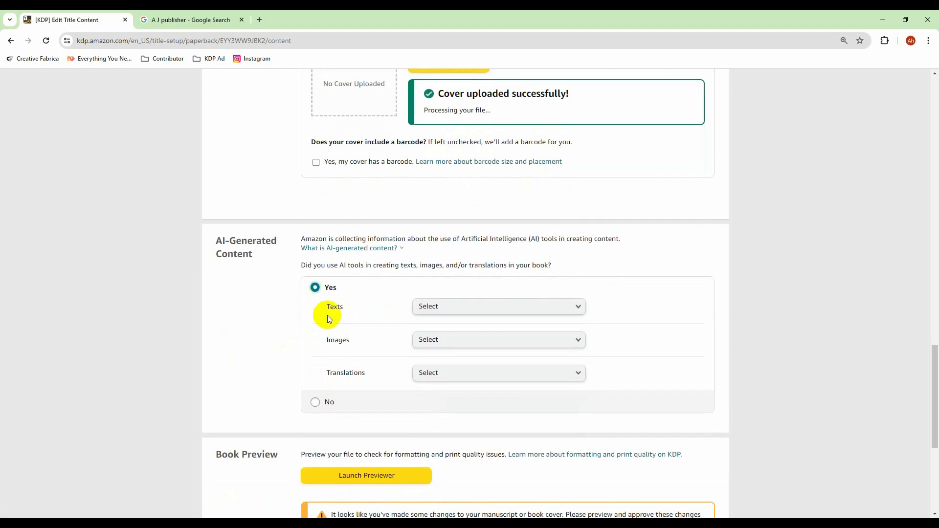
pyautogui.click(489, 307)
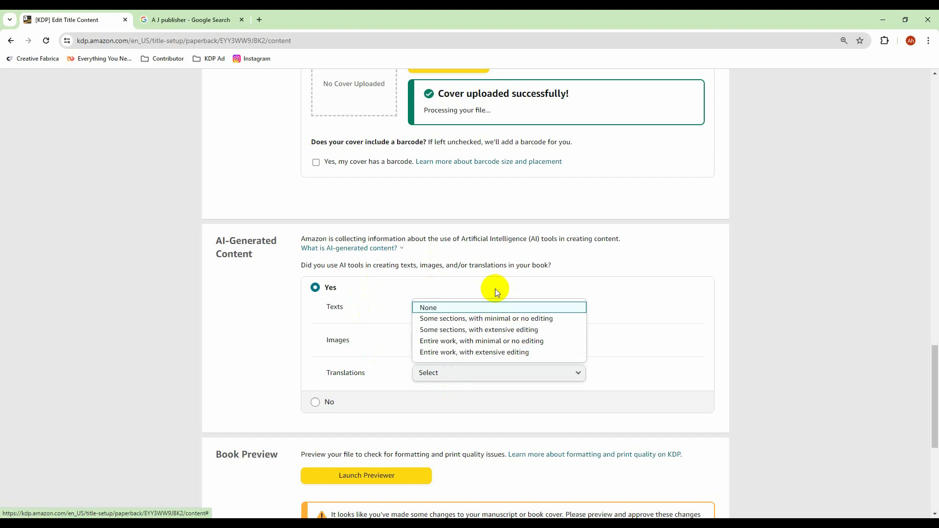
pyautogui.click(497, 357)
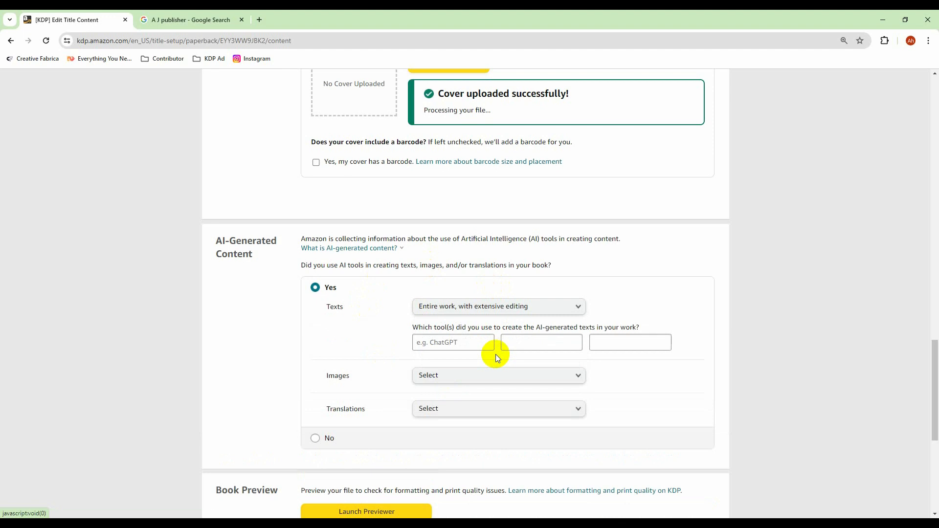
# Enter "ChatGPT" and "Amazon Claud" as the tools used to create the AI-generated texts.
pyautogui.scroll(-1, 378, 313)
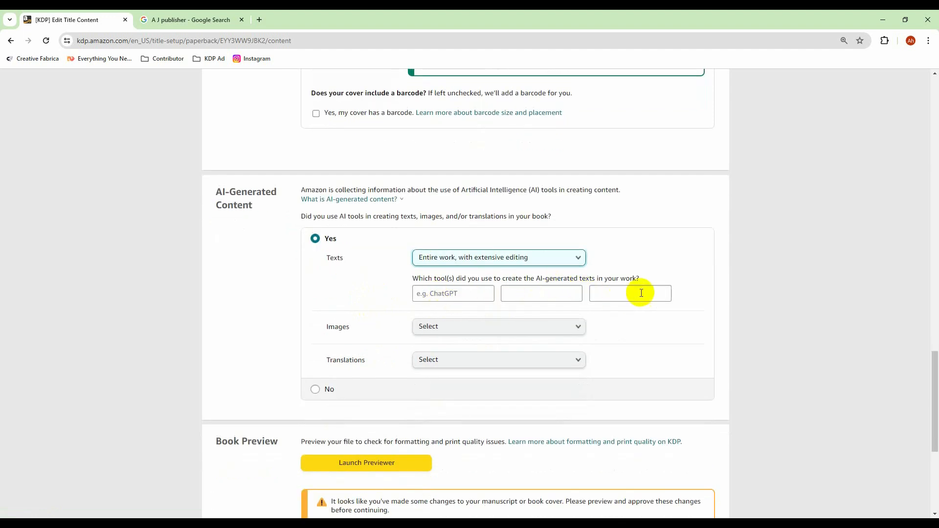
pyautogui.click(454, 293)
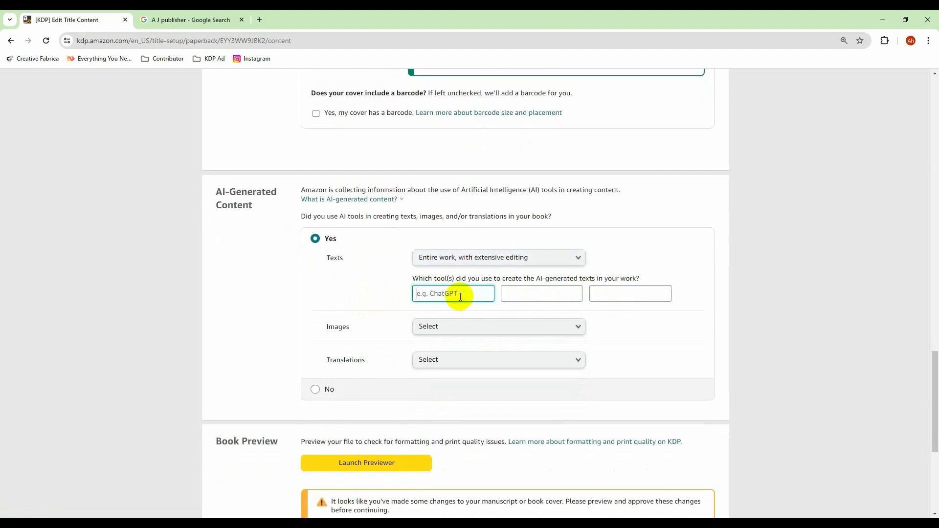
pyautogui.scroll(-1, 462, 295)
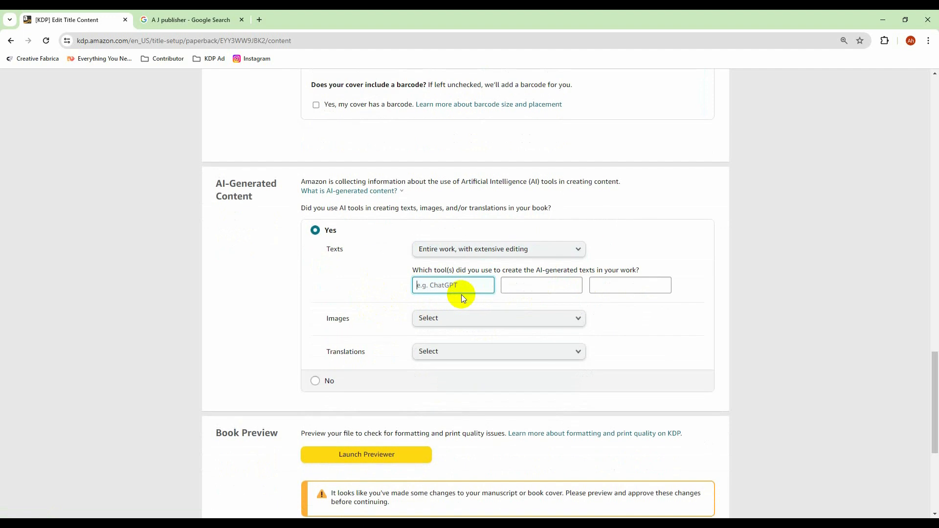
pyautogui.write('ChatGPT')
pyautogui.click(549, 290)
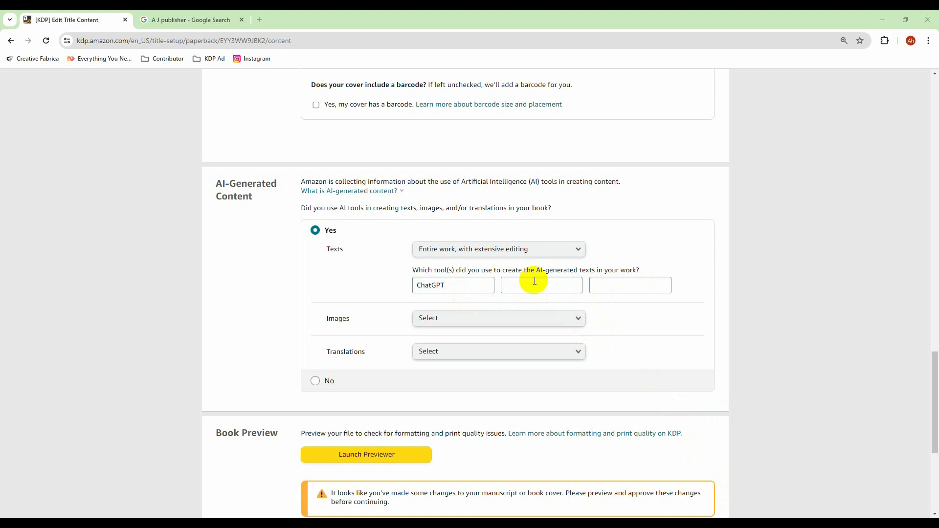
pyautogui.click(534, 281)
pyautogui.write('Ama')
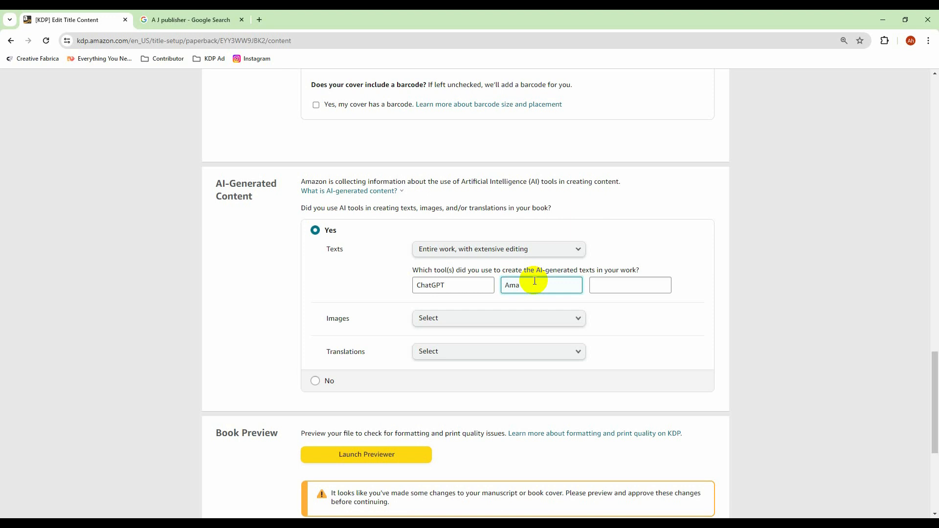
pyautogui.write('zon Claud')
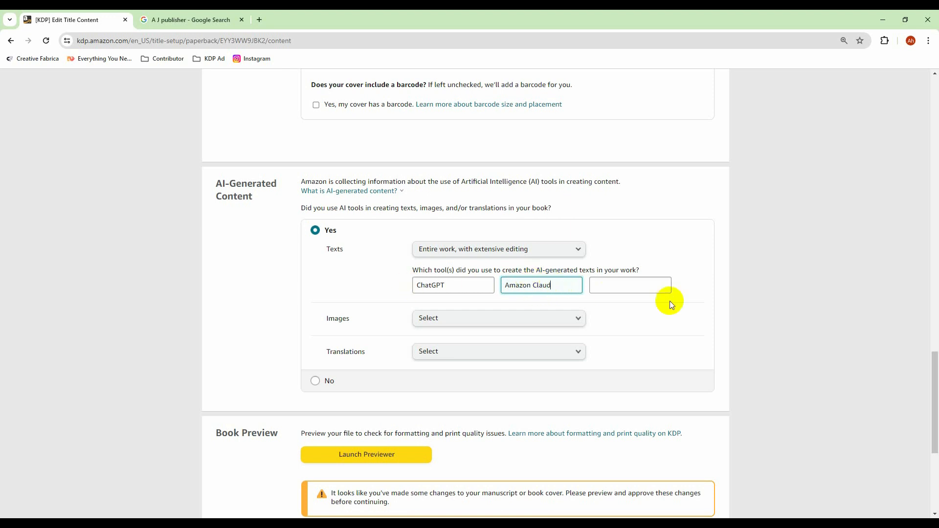
pyautogui.click(691, 288)
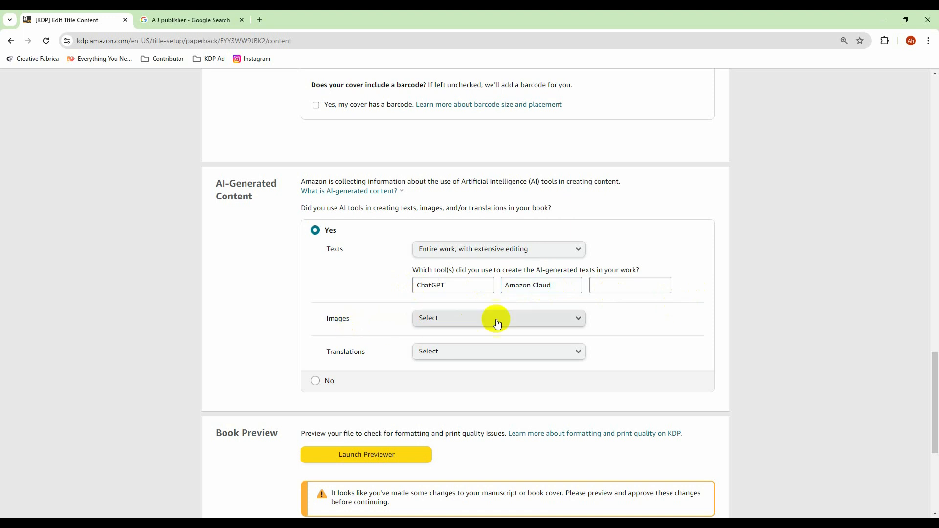
# Set Images to "One or a few AI-generated images, with extensive editing" and enter "Midjourney" as the image tool.
pyautogui.click(576, 321)
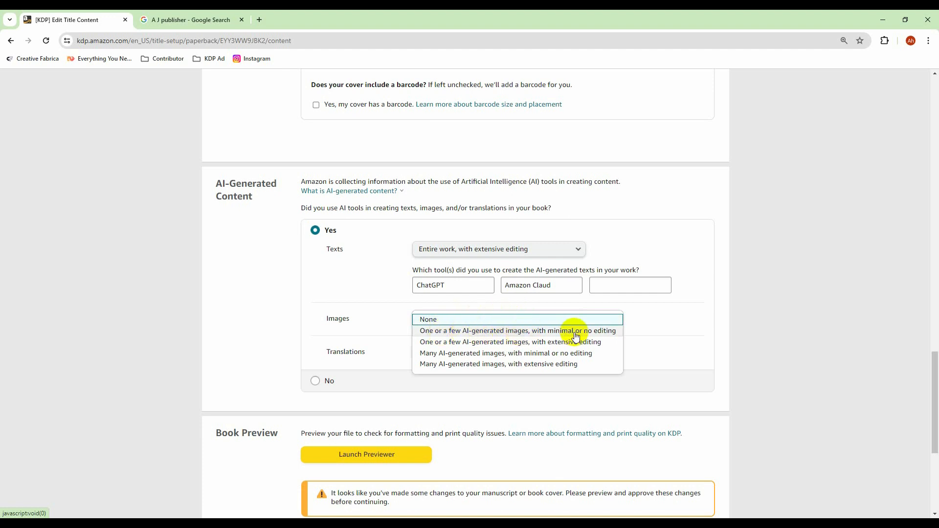
pyautogui.click(531, 347)
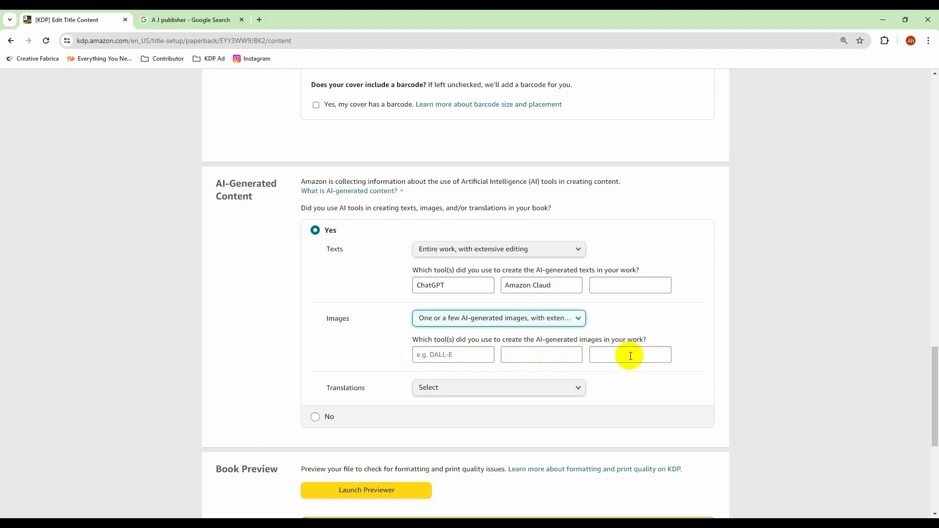
pyautogui.click(442, 355)
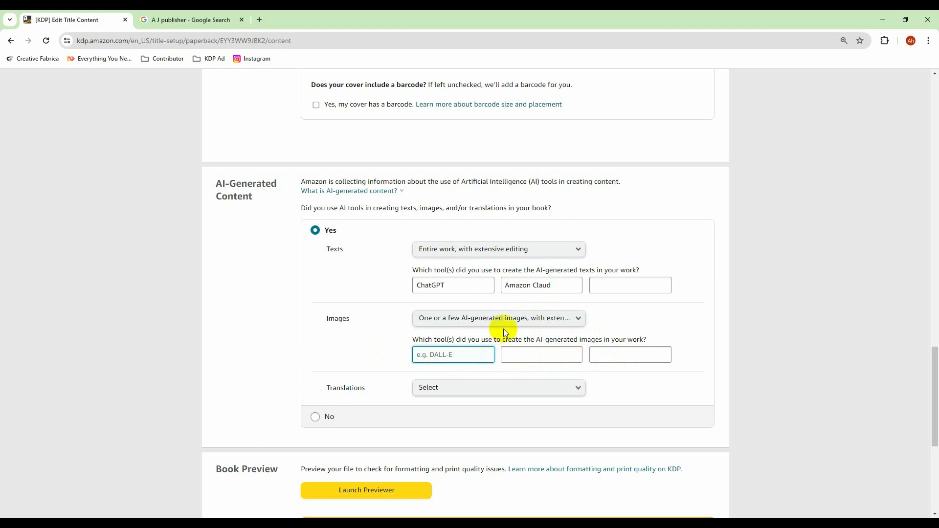
pyautogui.write('Midjourney')
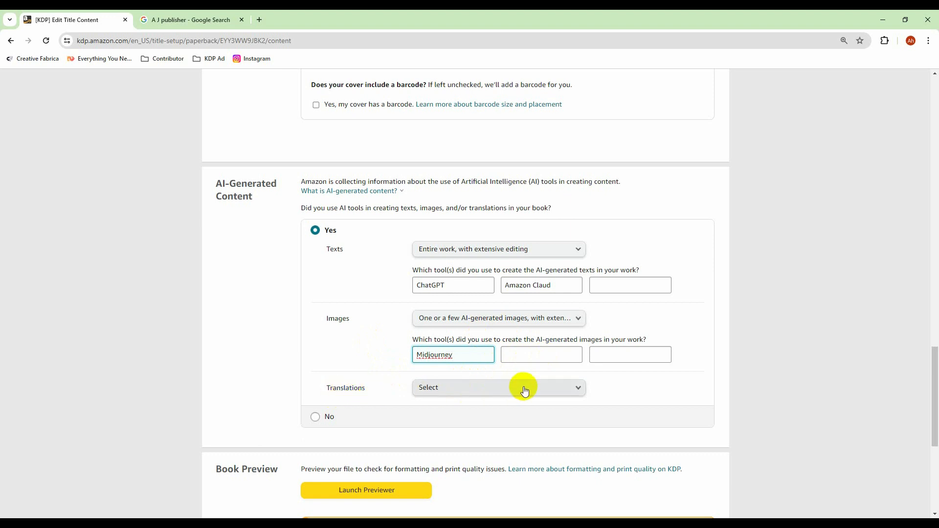
pyautogui.click(580, 392)
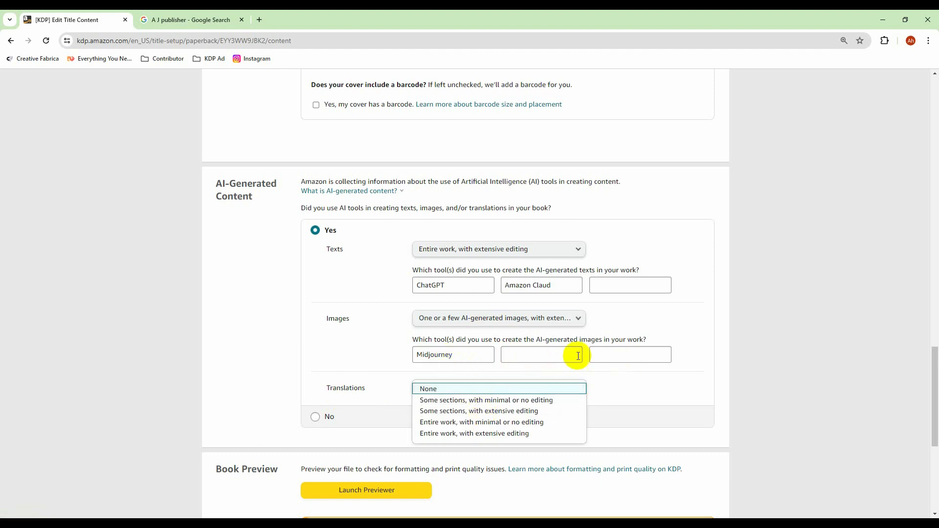
pyautogui.click(691, 364)
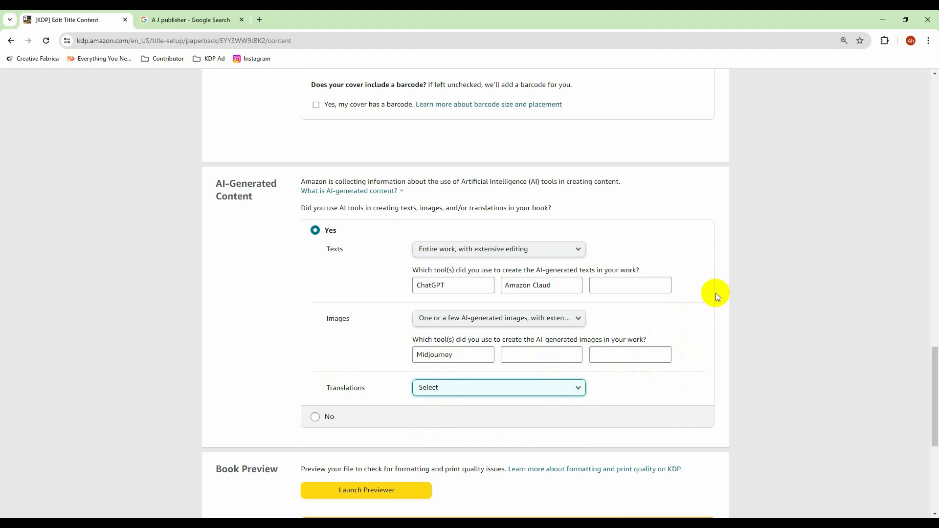
# Launch the print previewer, page through the book's interior spreads and approve the proof.
pyautogui.scroll(-3, 715, 292)
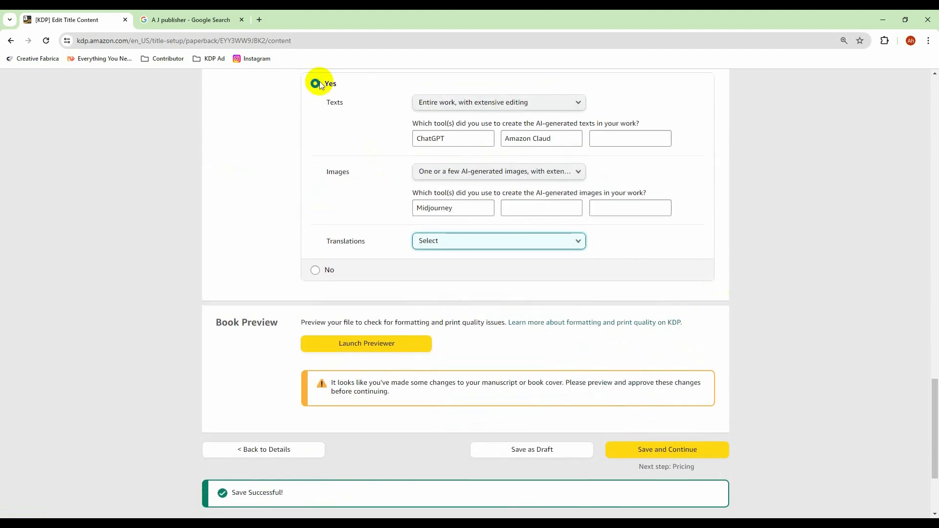
pyautogui.click(373, 344)
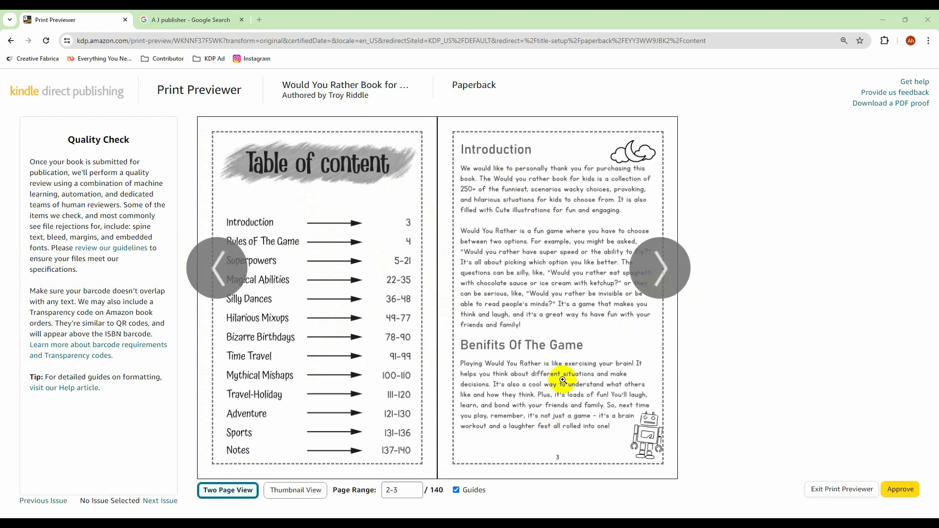
pyautogui.click(668, 267)
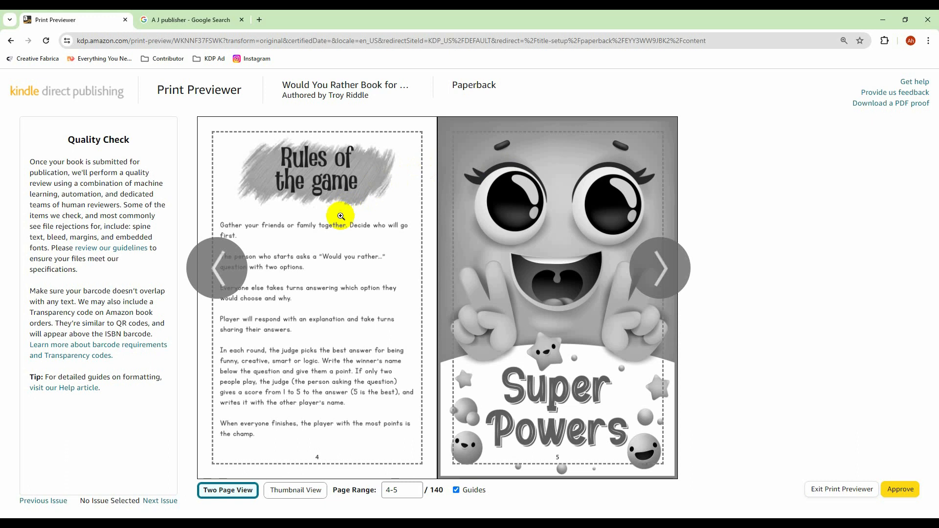
pyautogui.click(662, 273)
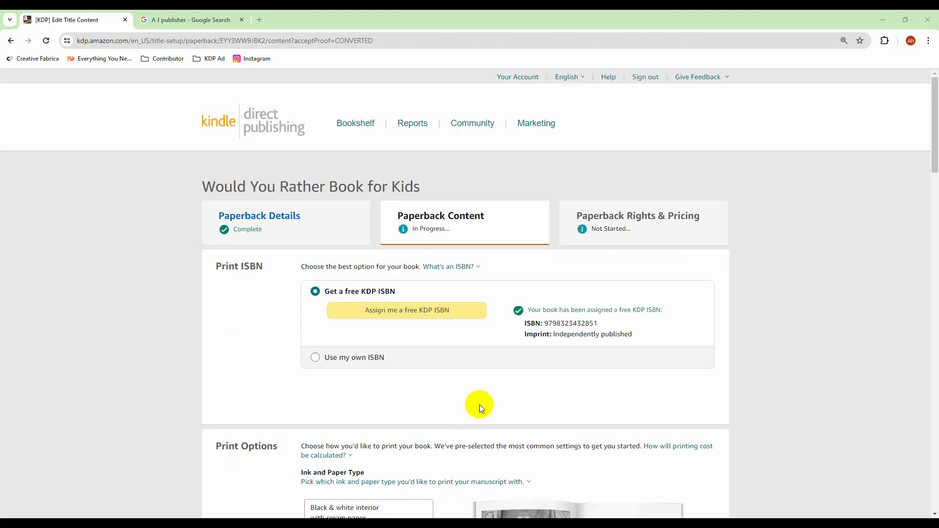
# Review the print options and cost summary, then save the paperback content and continue to Paperback Rights & Pricing.
pyautogui.scroll(-18, 479, 404)
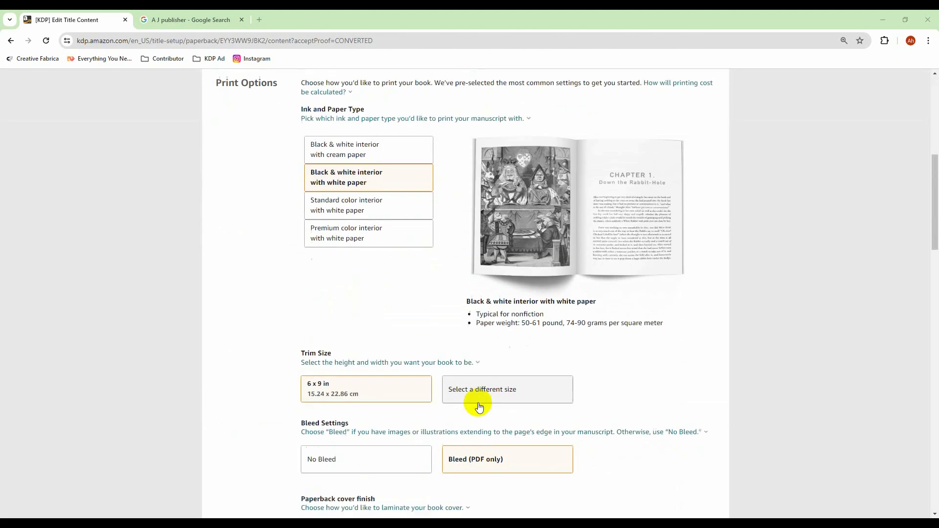
pyautogui.scroll(-8, 522, 367)
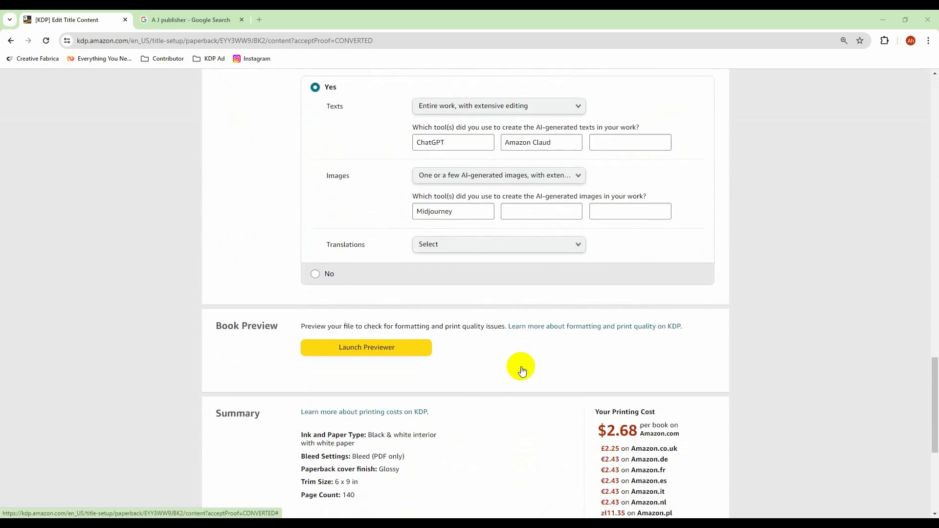
pyautogui.scroll(-4, 522, 370)
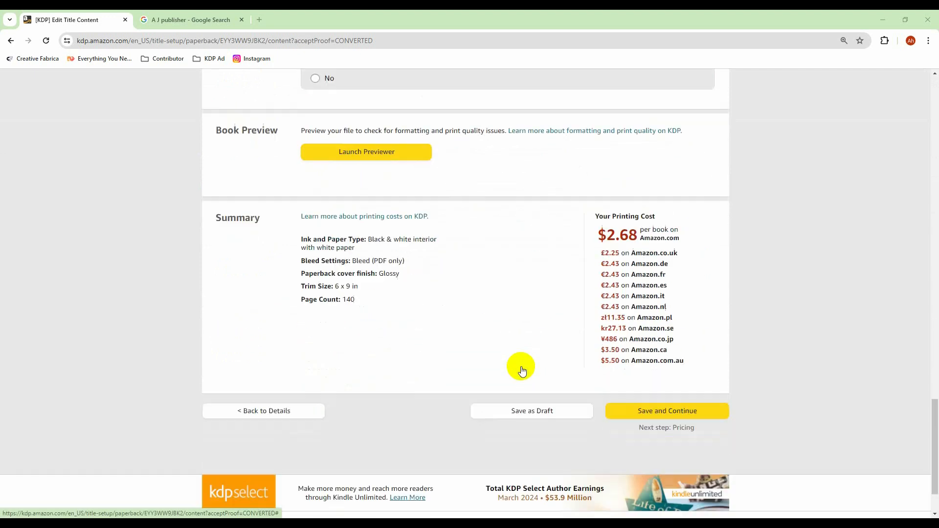
pyautogui.click(663, 416)
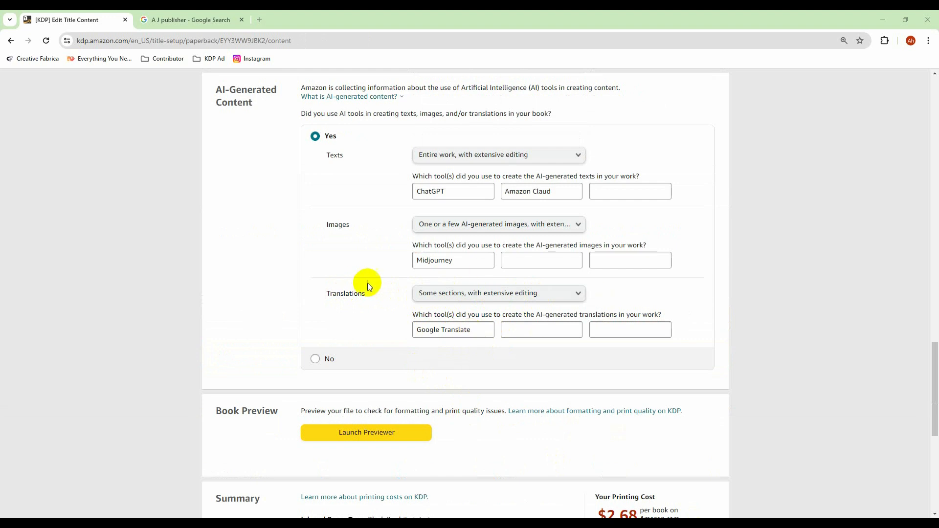
pyautogui.scroll(-7, 265, 315)
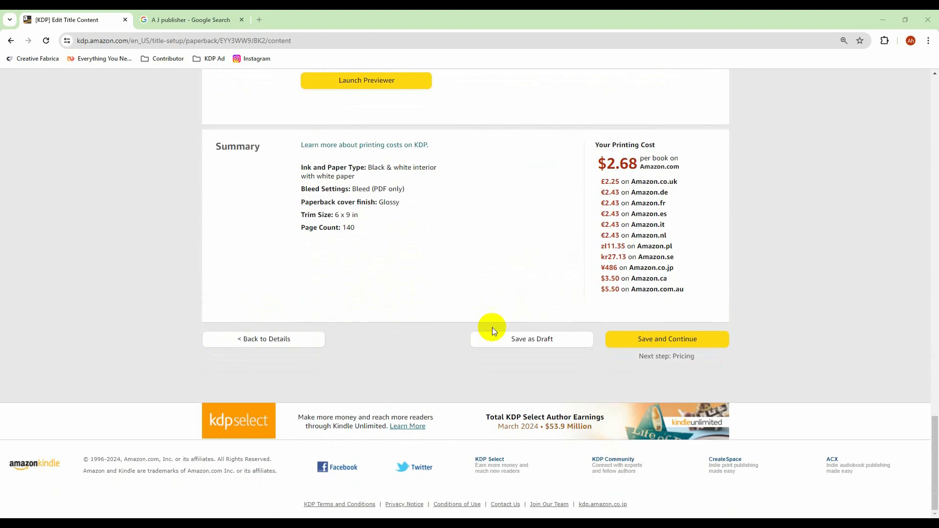
pyautogui.click(666, 342)
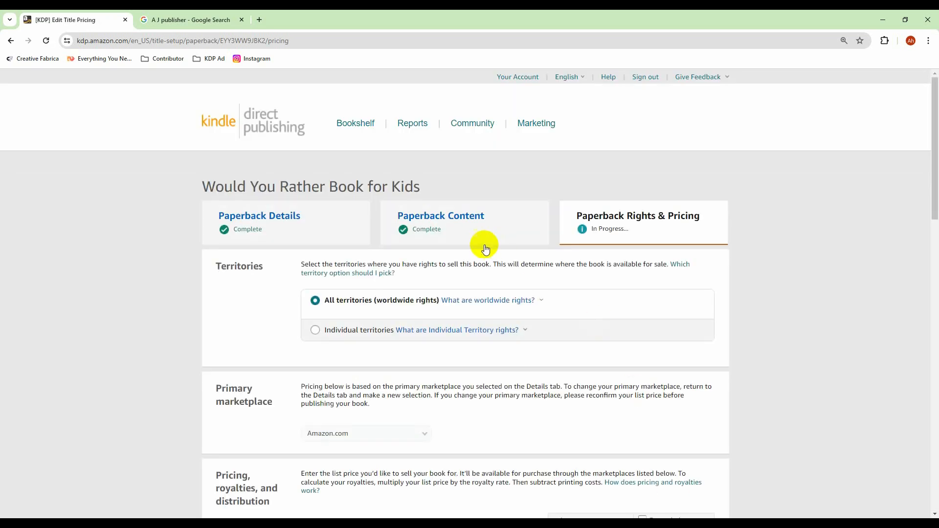
# Set the Amazon.com list price of the paperback to 8.99 USD.
pyautogui.scroll(-6, 467, 255)
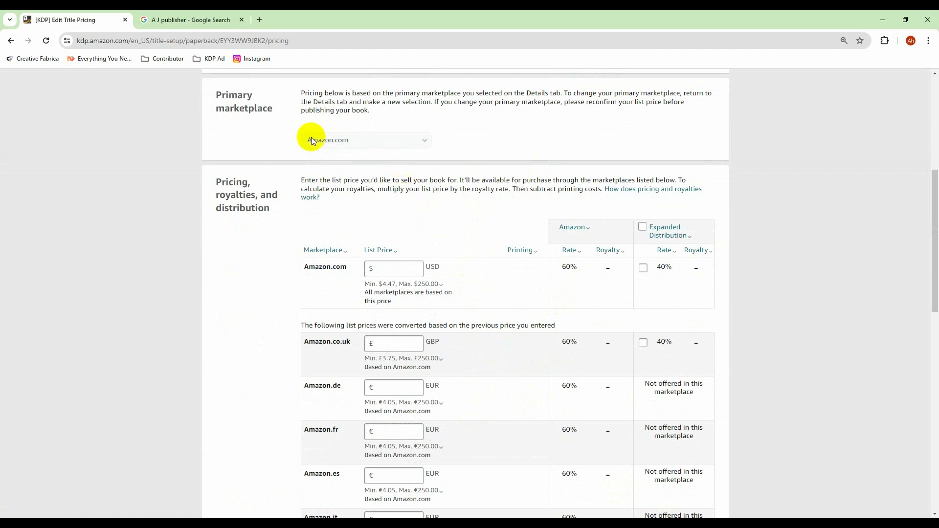
pyautogui.scroll(2, 344, 240)
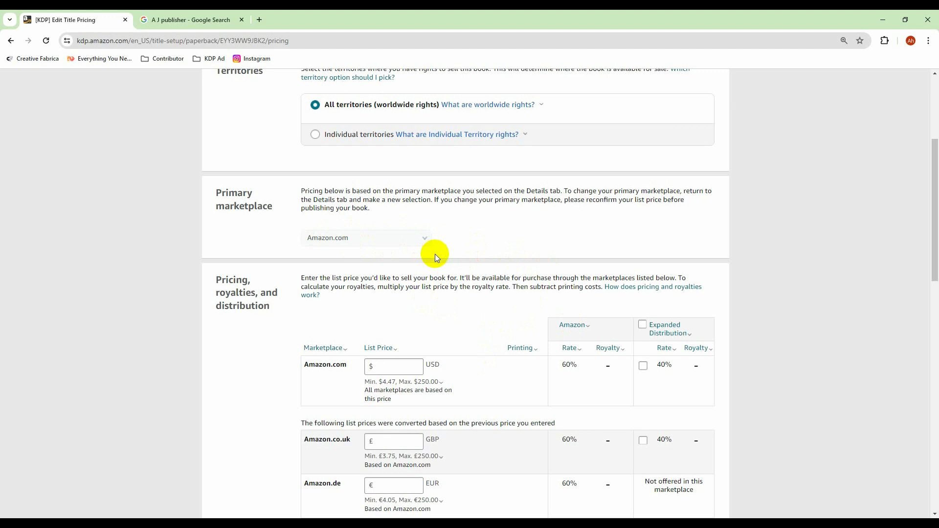
pyautogui.scroll(-1, 436, 254)
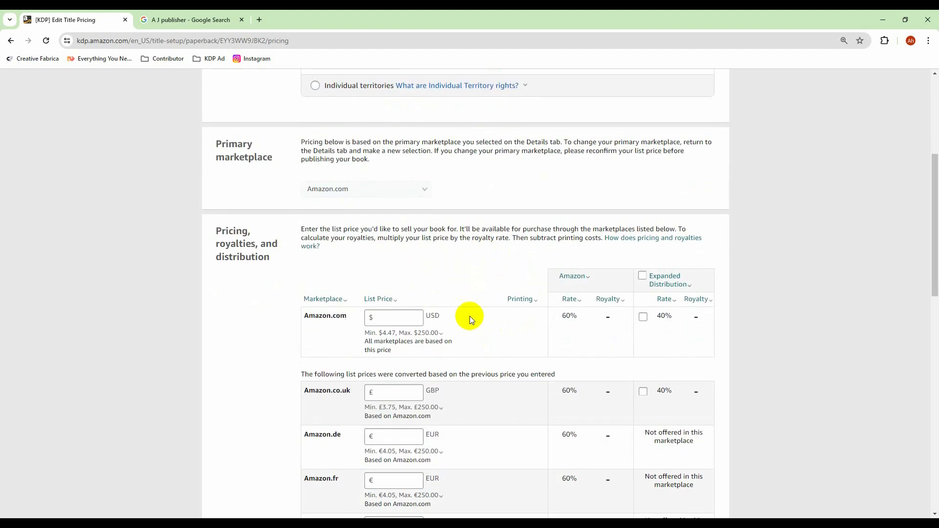
pyautogui.click(392, 317)
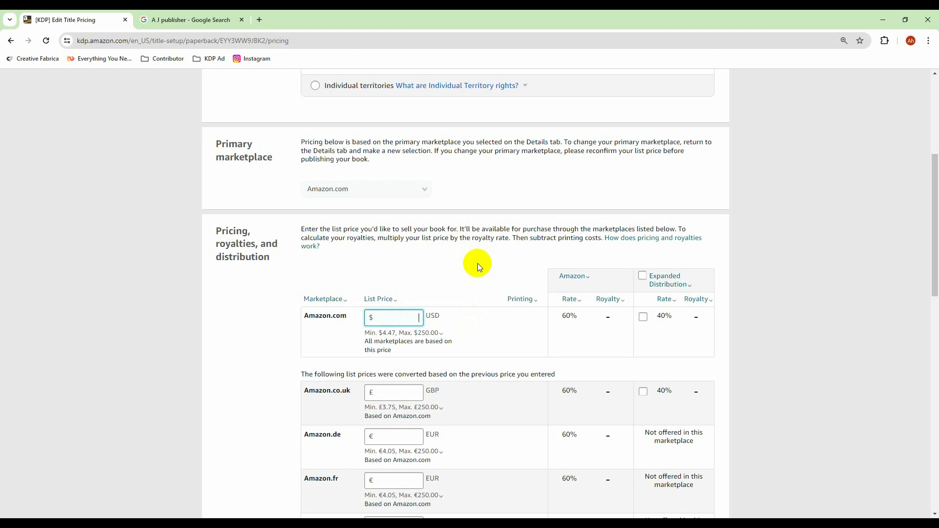
pyautogui.scroll(-1, 463, 269)
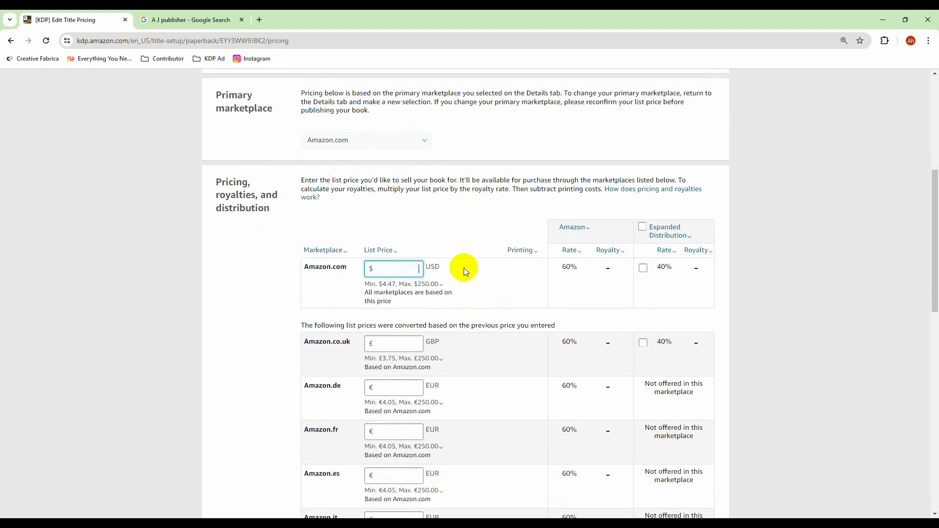
pyautogui.write('8.99')
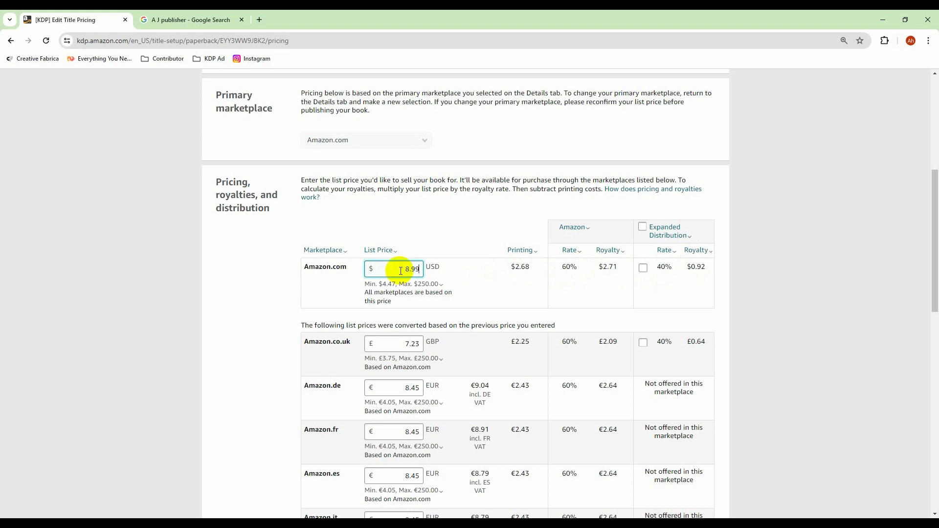
# Set the Amazon.com list price of the paperback to 7.99 USD and review the converted prices for the other marketplaces.
pyautogui.moveTo(410, 270); pyautogui.dragTo(422, 270)
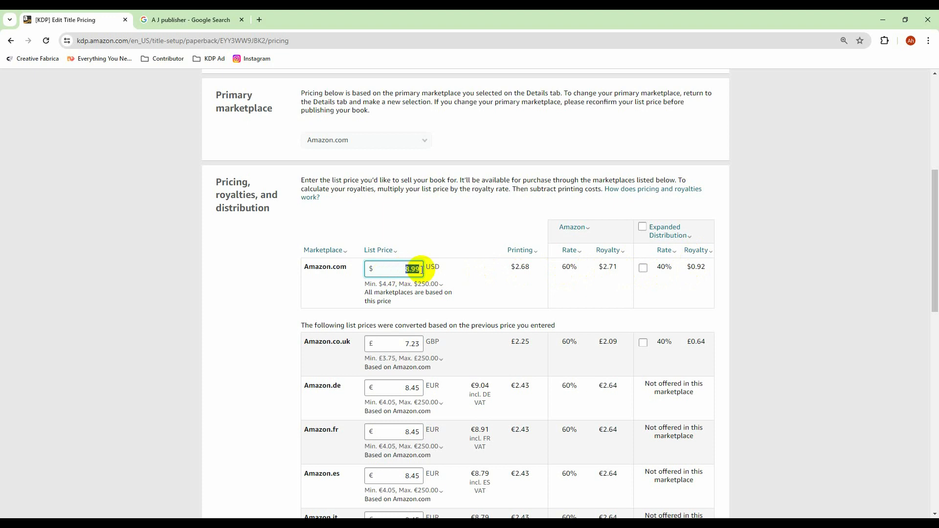
pyautogui.write('7.99')
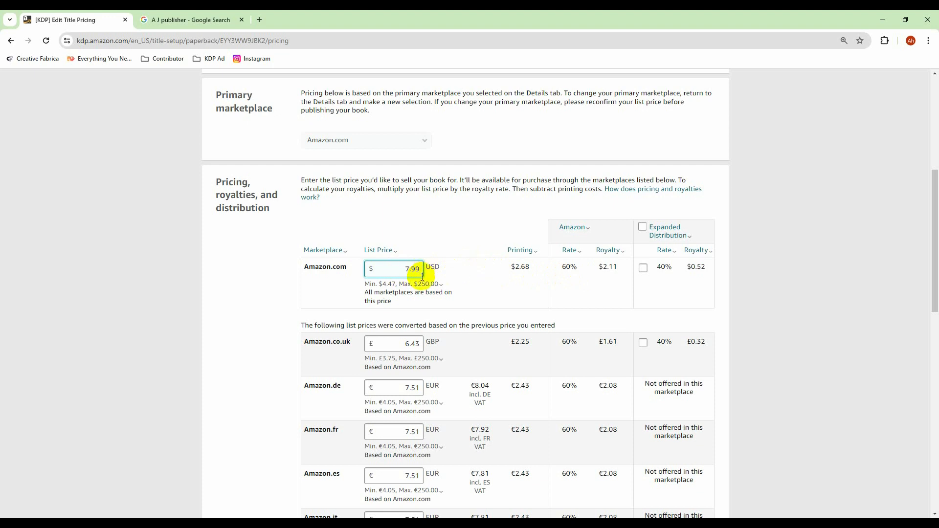
pyautogui.scroll(-3, 303, 325)
pyautogui.scroll(-4, 416, 371)
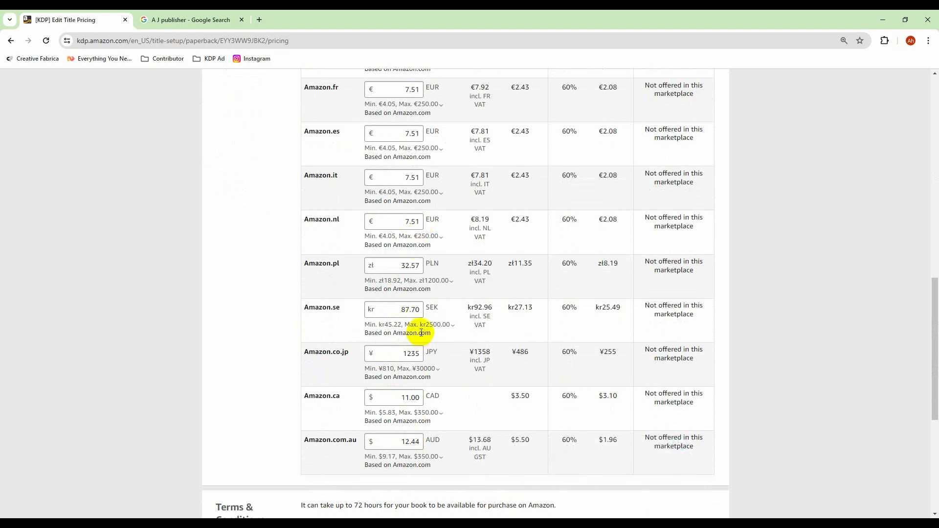
pyautogui.scroll(6, 421, 335)
pyautogui.scroll(-2, 422, 337)
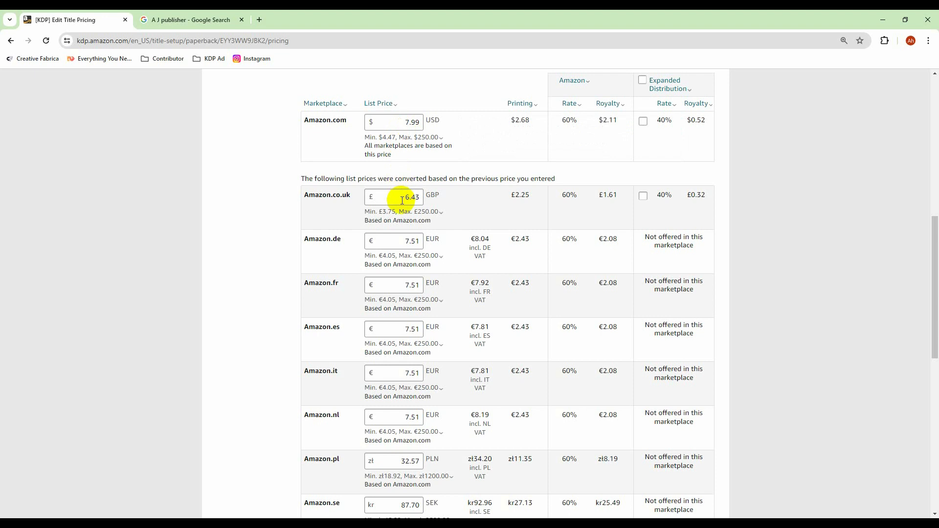
# Set the paperback's list price to 7.43 GBP for Amazon.co.uk and 12.99 AUD for Amazon.com.au.
pyautogui.moveTo(405, 198)
pyautogui.mouseDown()
pyautogui.moveTo(429, 197)
pyautogui.moveTo(408, 197)
pyautogui.mouseUp()
pyautogui.click(407, 197)
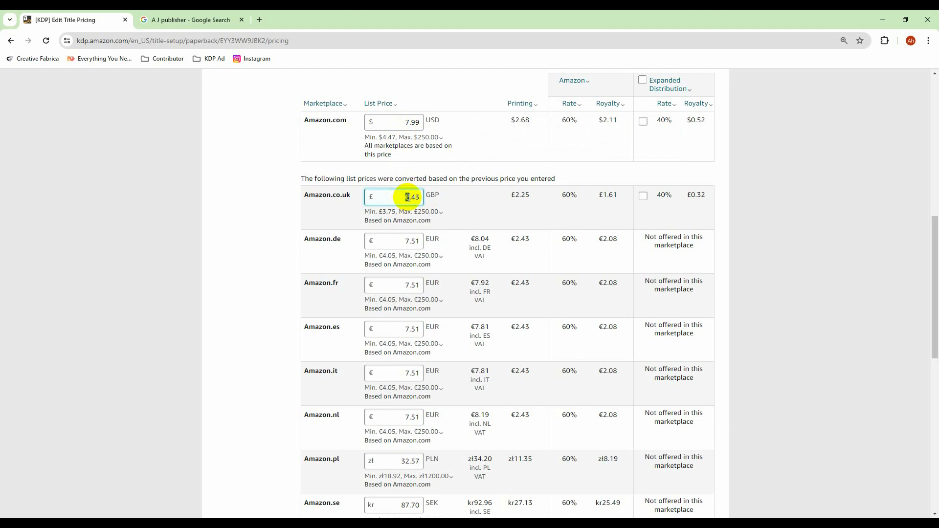
pyautogui.write('7')
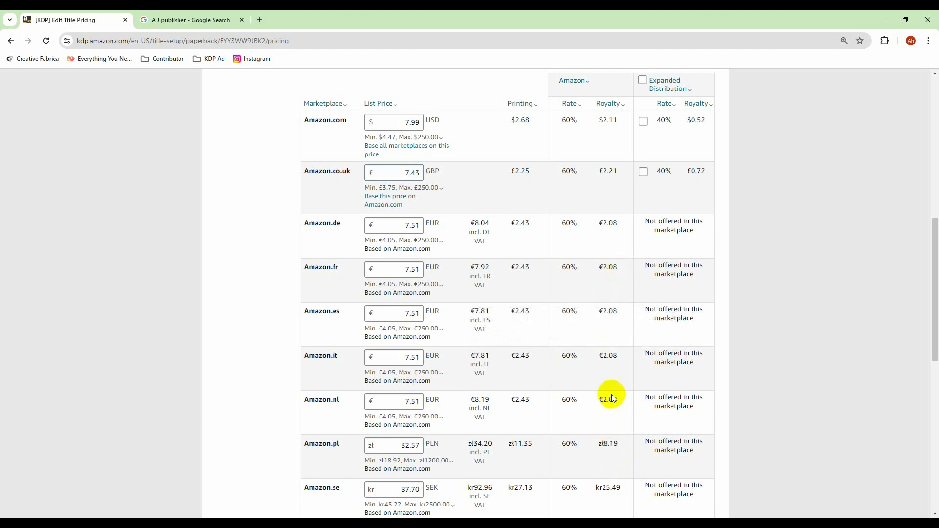
pyautogui.scroll(-6, 612, 394)
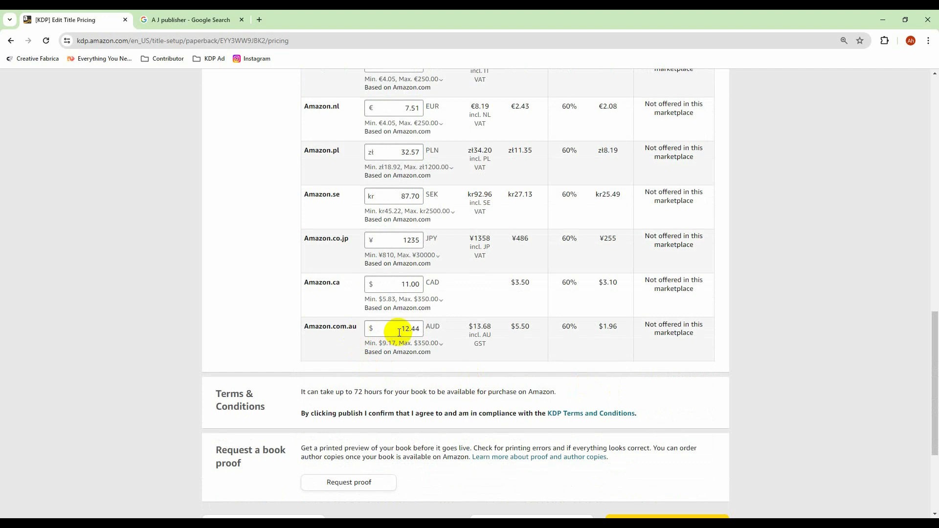
pyautogui.moveTo(412, 330); pyautogui.dragTo(420, 330)
pyautogui.write('99')
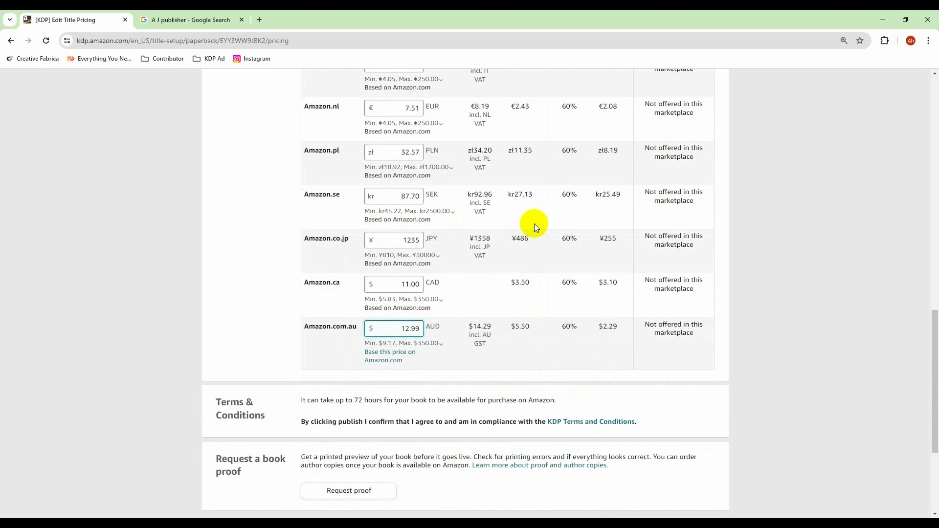
# Submit the paperback for publication on KDP.
pyautogui.scroll(-4, 537, 363)
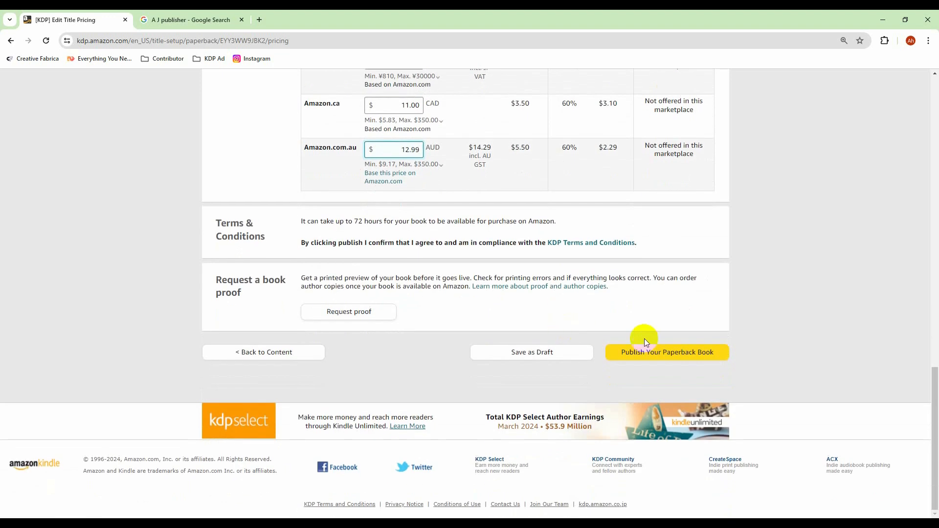
pyautogui.click(664, 355)
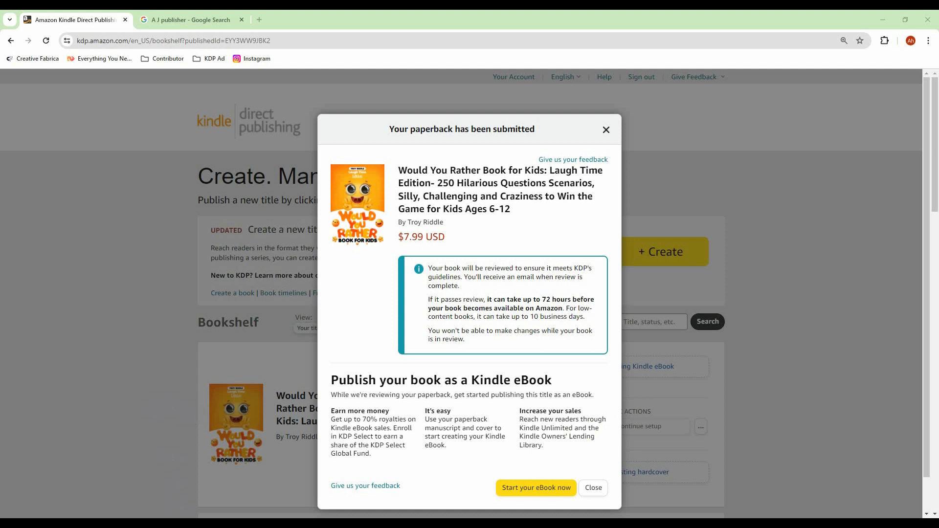
# Switch to the other browser window and show the Graphic Tech360 channel's videos on YouTube.
pyautogui.click(181, 523)
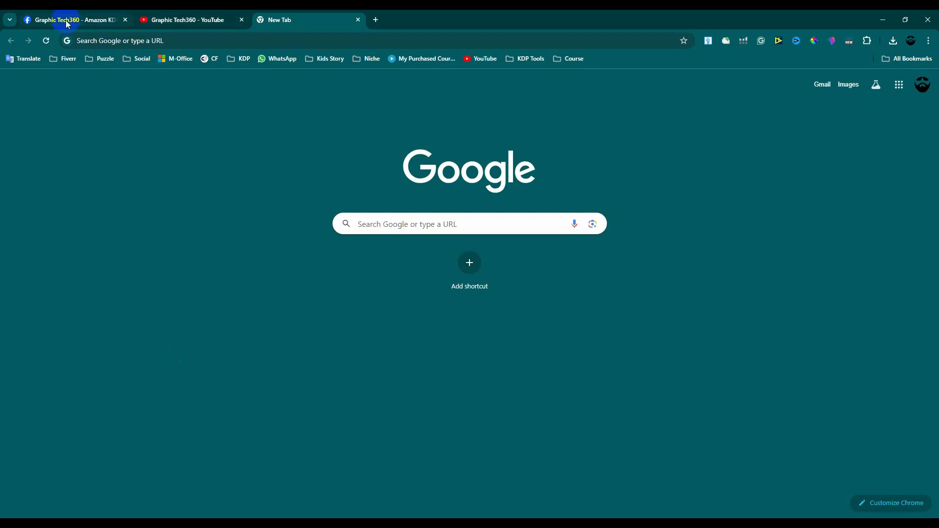
pyautogui.click(183, 20)
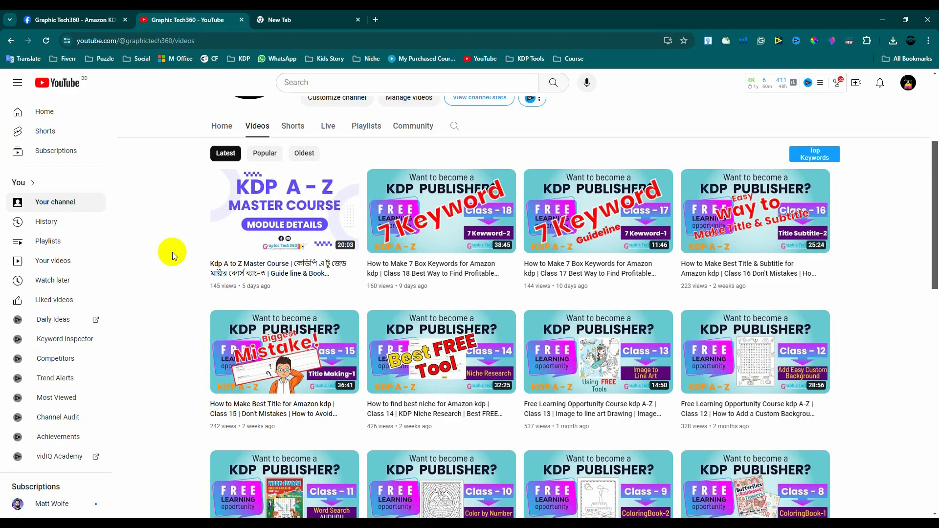